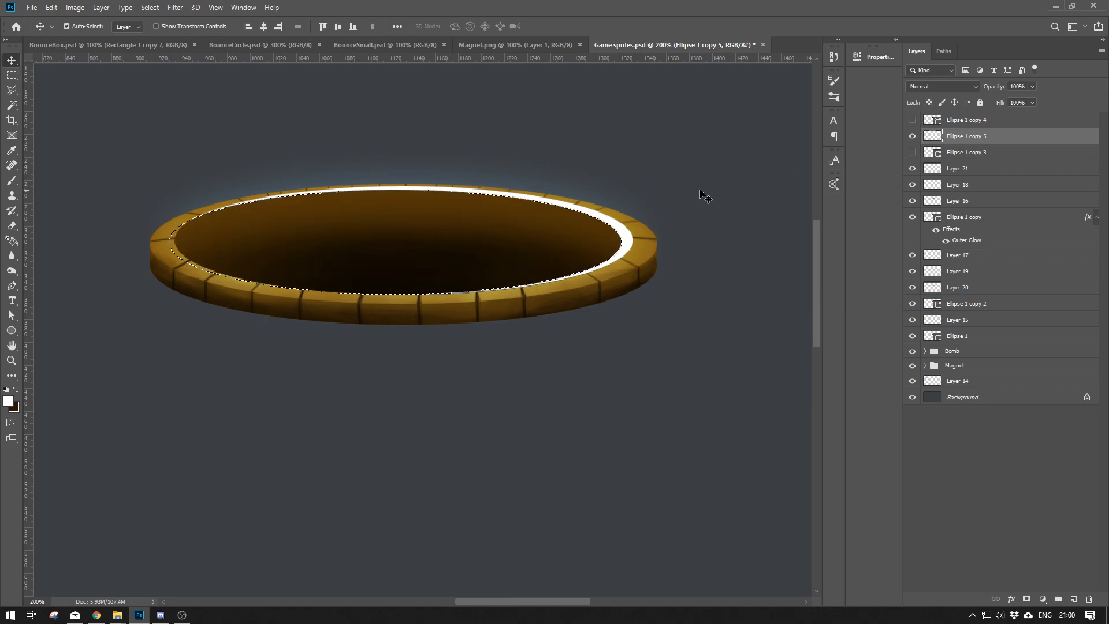
Free-transform the white crescent to about 108% width and 118% height, tilting it about 0.9 degrees.
{"action": "right_click", "coordinate": [618, 216]}
{"action": "left_click", "coordinate": [635, 260]}
{"action": "left_click", "coordinate": [507, 267]}
{"action": "left_click_drag", "start_coordinate": [632, 237], "coordinate": [634, 236]}
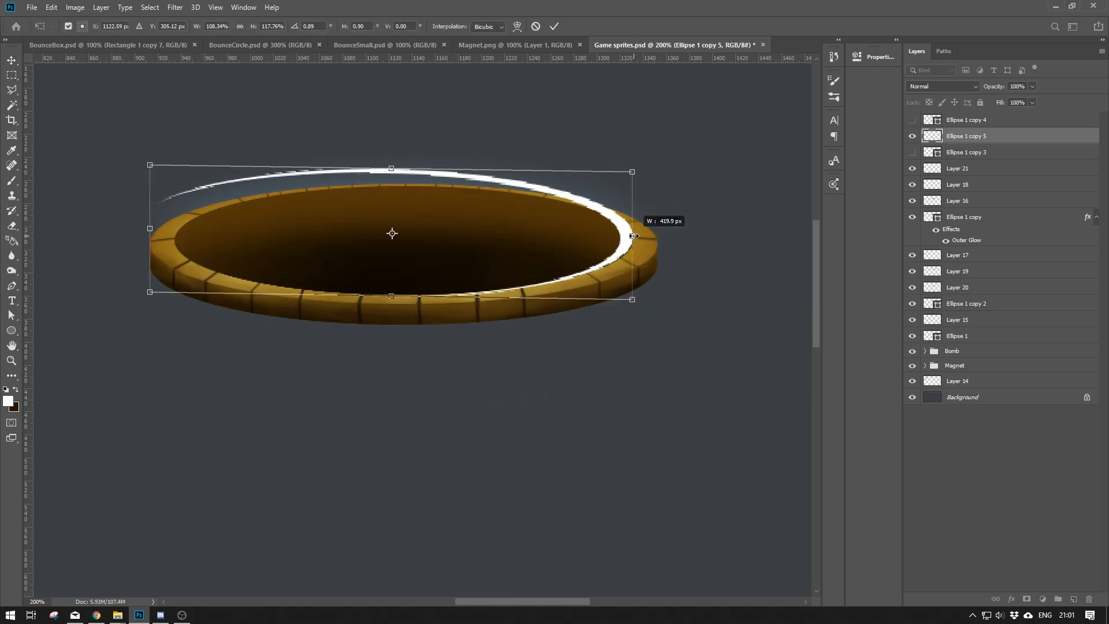
{"action": "key", "text": "Return"}
Duplicate the white crescent, flip the copy to the opposite side and scale it to about 87% width and 82% height.
{"action": "key", "text": "ctrl+j"}
{"action": "left_click", "coordinate": [51, 8]}
{"action": "left_click", "coordinate": [231, 390]}
{"action": "key", "text": "ctrl+t"}
{"action": "left_click_drag", "start_coordinate": [635, 168], "coordinate": [508, 198]}
{"action": "left_click_drag", "start_coordinate": [435, 243], "coordinate": [595, 232]}
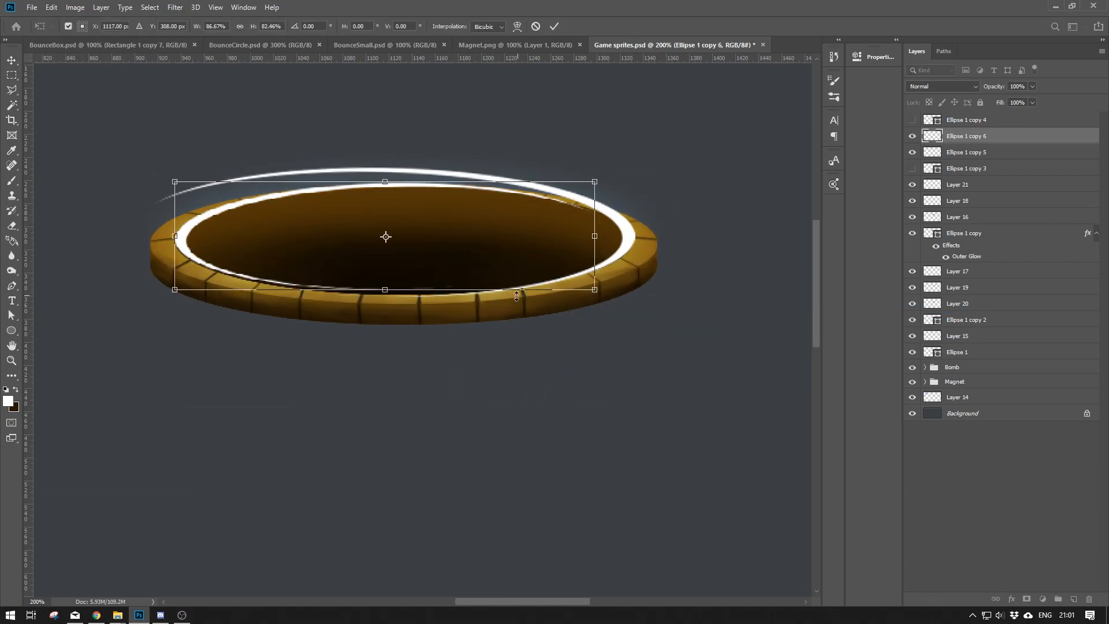
{"action": "key", "text": "Return"}
Make a smaller flipped duplicate of the newest crescent and move it inside the hole, about 19 px right.
{"action": "key", "text": "ctrl+j"}
{"action": "key", "text": "ctrl+t"}
{"action": "left_click_drag", "start_coordinate": [605, 183], "coordinate": [549, 196]}
{"action": "key", "text": "Return"}
{"action": "left_click", "coordinate": [51, 8]}
{"action": "left_click", "coordinate": [231, 402]}
{"action": "left_click_drag", "start_coordinate": [379, 289], "coordinate": [400, 274]}
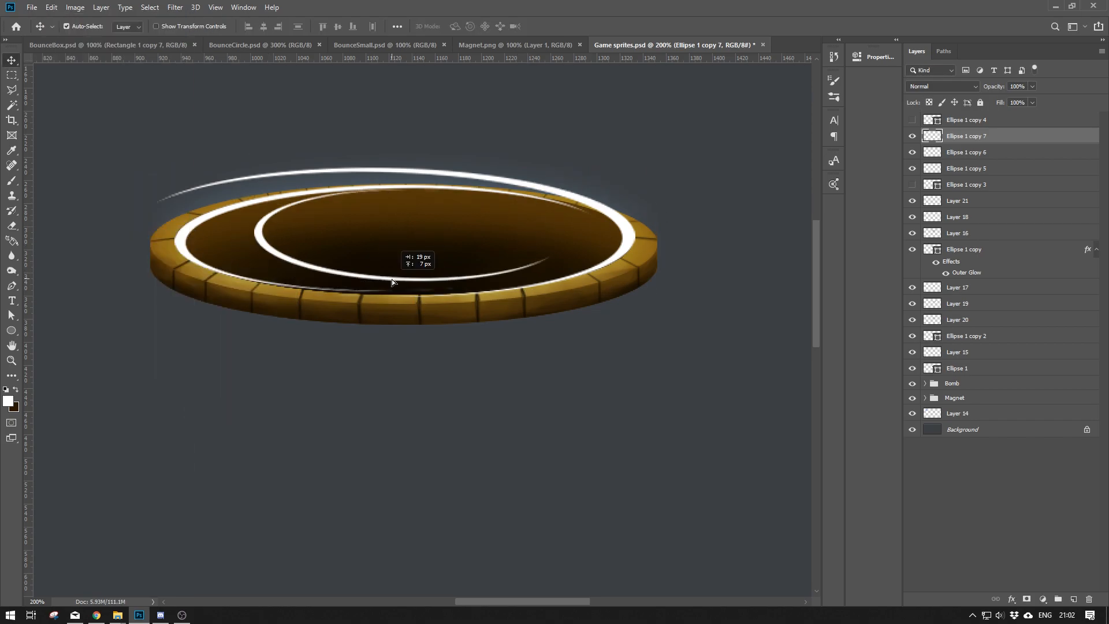
Add a fourth, smaller crescent by duplicating the inner one, flip it and nudge it right inside the hole.
{"action": "left_click_drag", "start_coordinate": [985, 141], "coordinate": [1073, 599]}
{"action": "key", "text": "ctrl+t"}
{"action": "left_click_drag", "start_coordinate": [536, 195], "coordinate": [514, 202]}
{"action": "key", "text": "Return"}
{"action": "left_click", "coordinate": [52, 7]}
{"action": "left_click", "coordinate": [254, 399]}
{"action": "key", "text": "shift+Right"}
{"action": "key", "text": "shift+Right"}
{"action": "key", "text": "shift+Right"}
{"action": "key", "text": "shift+Right"}
{"action": "key", "text": "shift+Left"}
{"action": "key", "text": "shift+Left"}
Give the largest crescent layer, Ellipse 1 copy 5, a blue 00b4ff outer glow and a coloured inner glow.
{"action": "left_click", "coordinate": [970, 184]}
{"action": "double_click", "coordinate": [1028, 184]}
{"action": "left_click", "coordinate": [806, 264]}
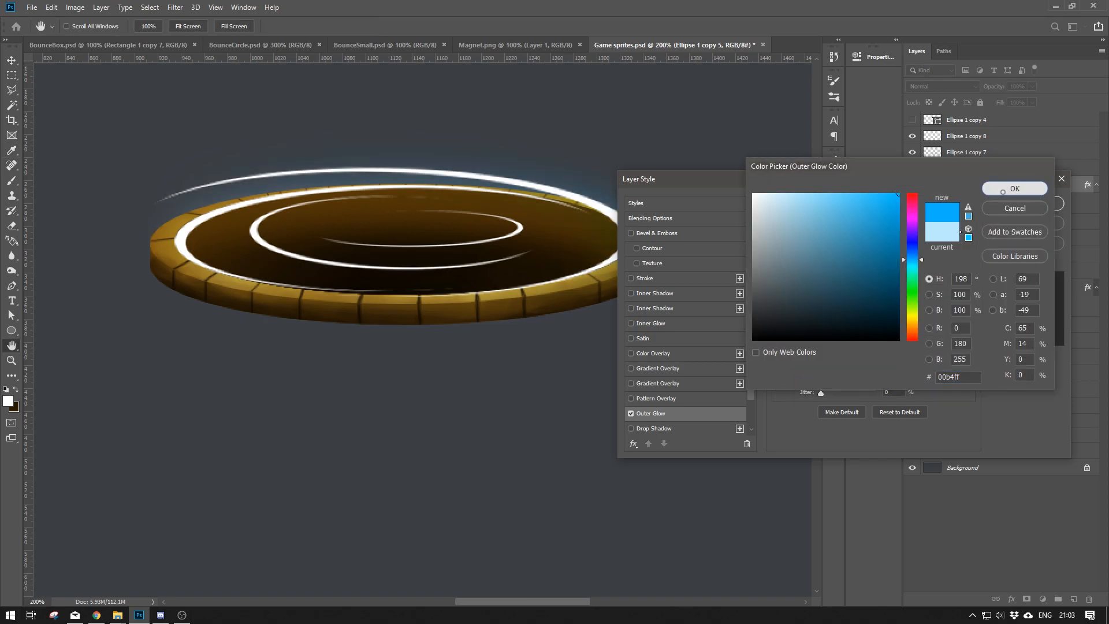
{"action": "left_click", "coordinate": [1007, 188]}
{"action": "left_click", "coordinate": [631, 324]}
{"action": "left_click", "coordinate": [651, 324]}
{"action": "left_click", "coordinate": [807, 264]}
{"action": "left_click", "coordinate": [1008, 189]}
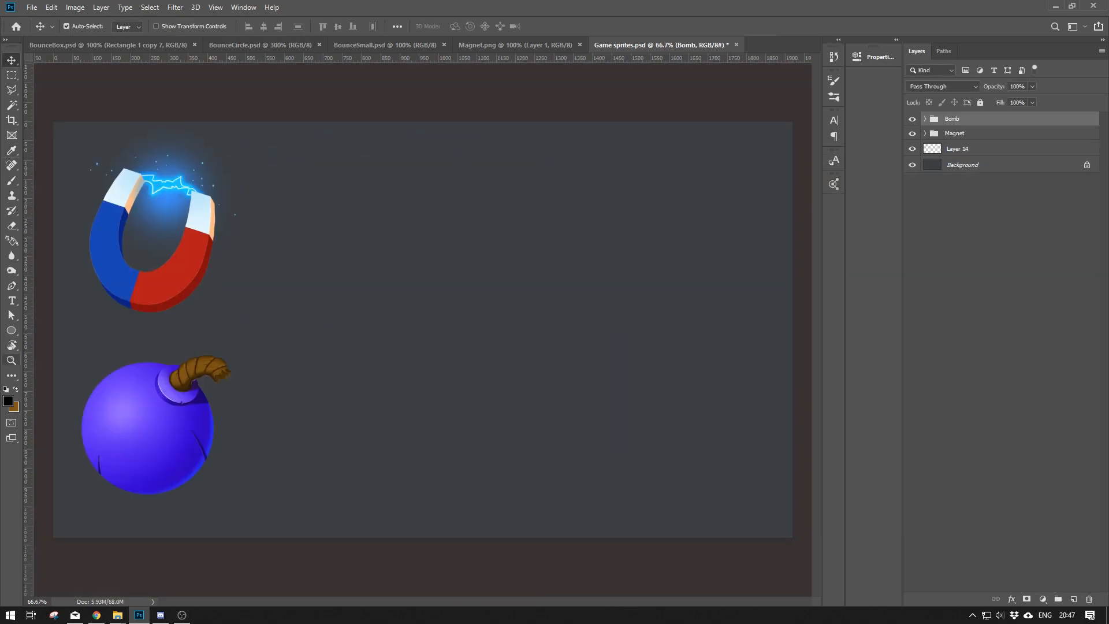
Draw a wide, flat brown ellipse about 400 px wide and 95 px high in the empty area beside the magnet and bomb.
{"action": "right_click", "coordinate": [11, 330]}
{"action": "left_click", "coordinate": [58, 339]}
{"action": "mouse_move", "coordinate": [401, 278]}
{"action": "left_mouse_down"}
{"action": "mouse_move", "coordinate": [595, 307]}
{"action": "mouse_move", "coordinate": [551, 313]}
{"action": "mouse_move", "coordinate": [513, 251]}
{"action": "left_mouse_up"}
{"action": "left_click", "coordinate": [715, 142]}
{"action": "left_click", "coordinate": [699, 165]}
{"action": "left_click", "coordinate": [822, 51]}
{"action": "key", "text": "v"}
{"action": "key", "text": "ctrl+plus"}
{"action": "key", "text": "ctrl+plus"}
{"action": "left_click_drag", "start_coordinate": [720, 188], "coordinate": [478, 380]}
Duplicate the ellipse layer and scale the lower ellipse up slightly about its centre to form a rim.
{"action": "key", "text": "ctrl+j"}
{"action": "left_click", "coordinate": [971, 139]}
{"action": "key", "text": "ctrl+t"}
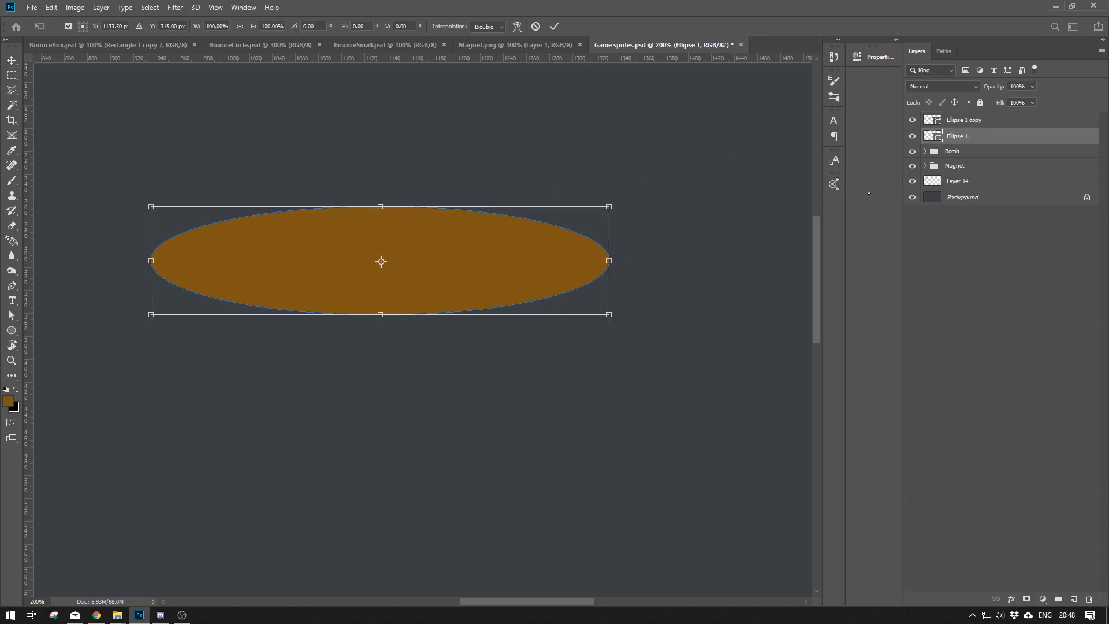
{"action": "left_click_drag", "start_coordinate": [609, 315], "coordinate": [633, 320]}
{"action": "key", "text": "Return"}
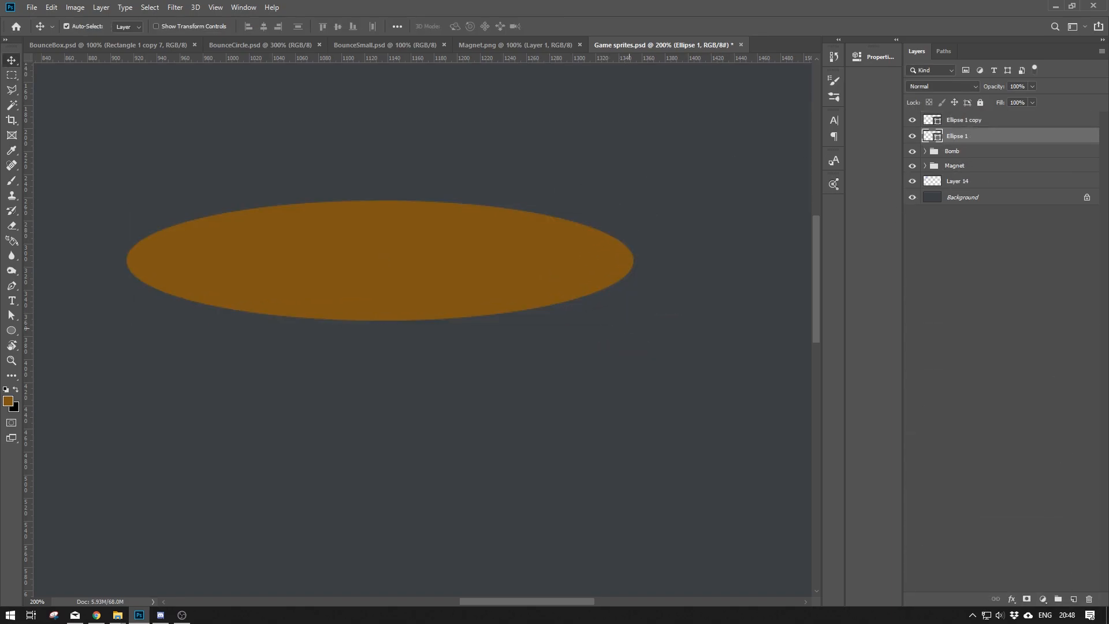
Recolour the inner ellipse dark brown 5b3b09 and shift it slightly upward within the rim.
{"action": "double_click", "coordinate": [928, 123]}
{"action": "left_click", "coordinate": [880, 282]}
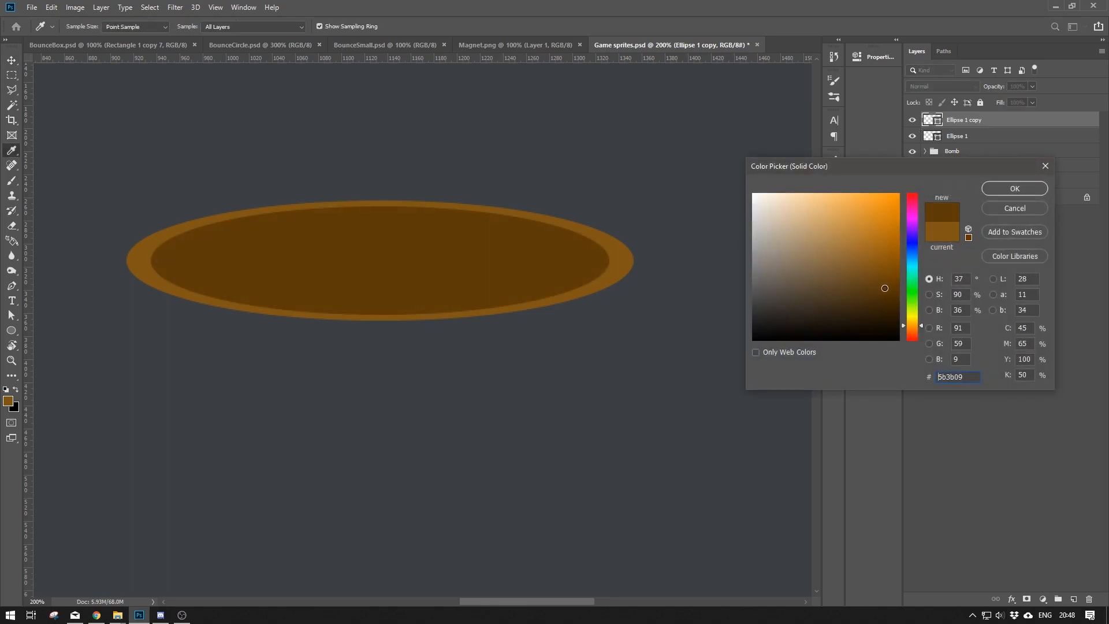
{"action": "left_click", "coordinate": [1014, 189]}
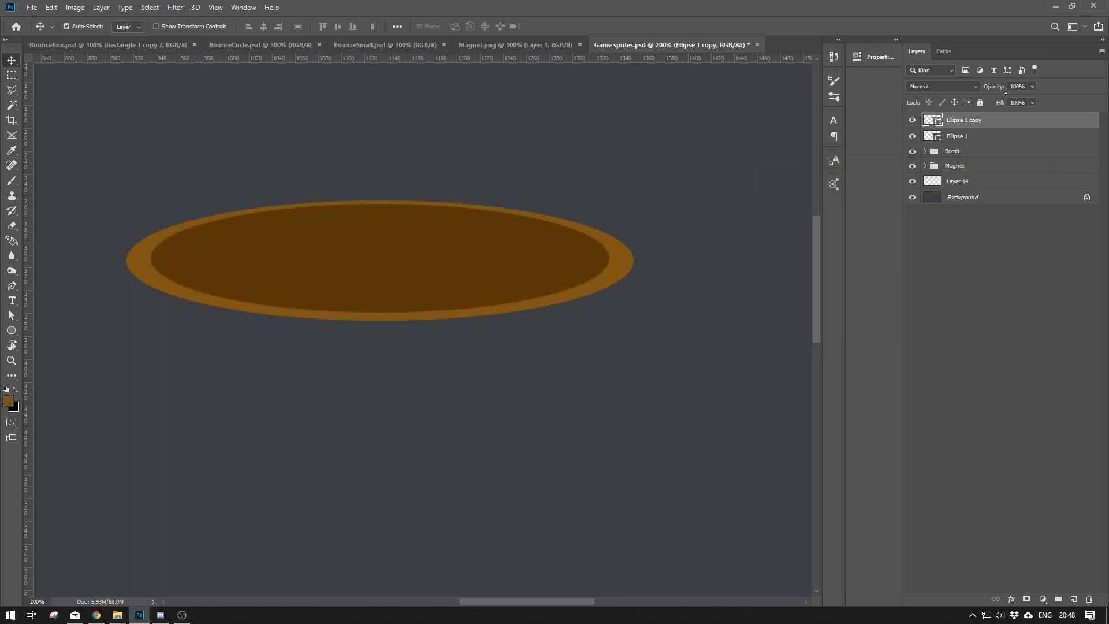
Offset a duplicate of the outer ellipse about 18 px downward beneath the rim and recolour it darker brown 63420e.
{"action": "left_click", "coordinate": [963, 142]}
{"action": "key", "text": "ctrl+j"}
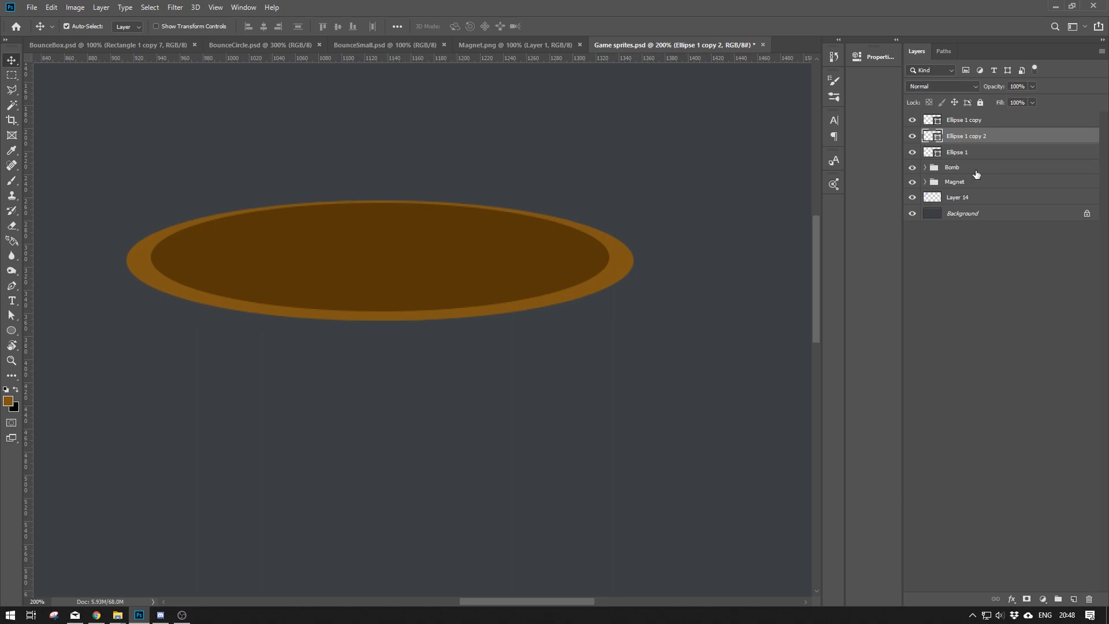
{"action": "left_click", "coordinate": [961, 152]}
{"action": "key", "text": "Down"}
{"action": "key", "text": "Down"}
{"action": "key", "text": "Down"}
{"action": "key", "text": "Down"}
{"action": "key", "text": "Down"}
{"action": "key", "text": "Down"}
{"action": "key", "text": "Down"}
{"action": "key", "text": "Down"}
{"action": "key", "text": "Down"}
{"action": "key", "text": "Down"}
{"action": "key", "text": "Down"}
{"action": "key", "text": "Down"}
{"action": "key", "text": "Down"}
{"action": "key", "text": "Down"}
{"action": "key", "text": "Down"}
{"action": "key", "text": "Down"}
{"action": "key", "text": "Down"}
{"action": "key", "text": "Down"}
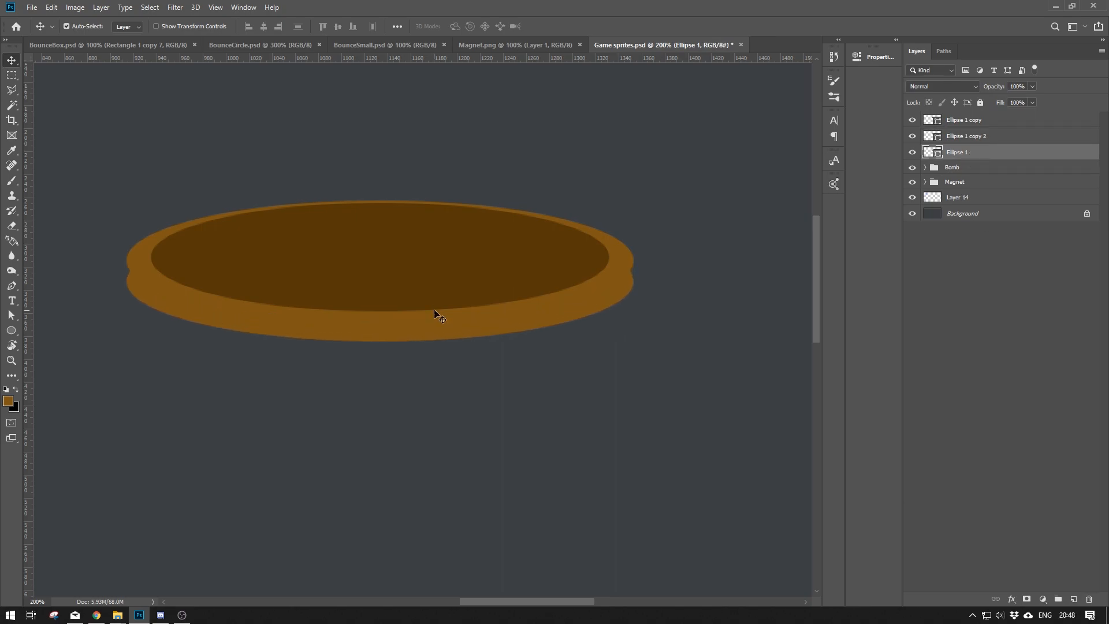
{"action": "double_click", "coordinate": [934, 155]}
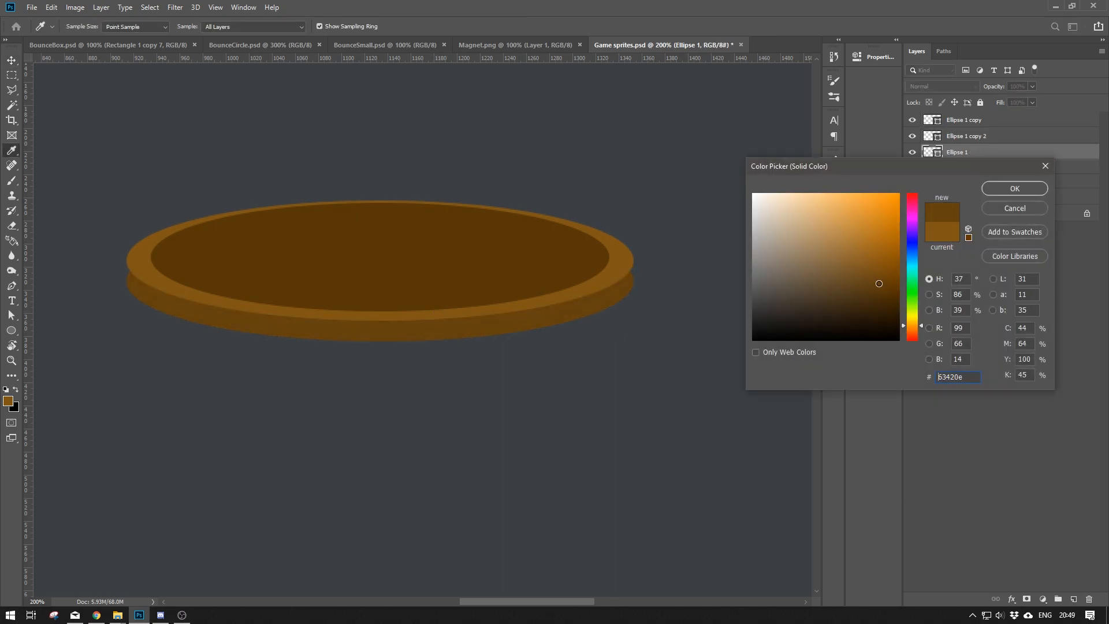
{"action": "key", "text": "Return"}
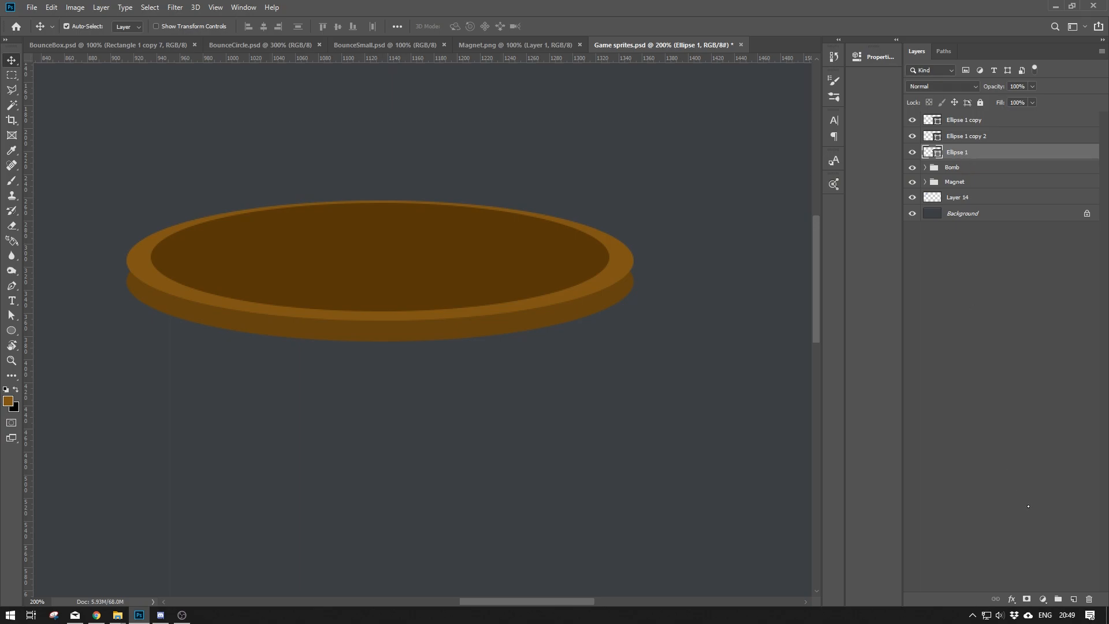
Add a layer above the lowered ellipse and marquee-select the rim's left end, about 30 px wide and 45 px high.
{"action": "left_click", "coordinate": [1073, 599]}
{"action": "key", "text": "ctrl+plus"}
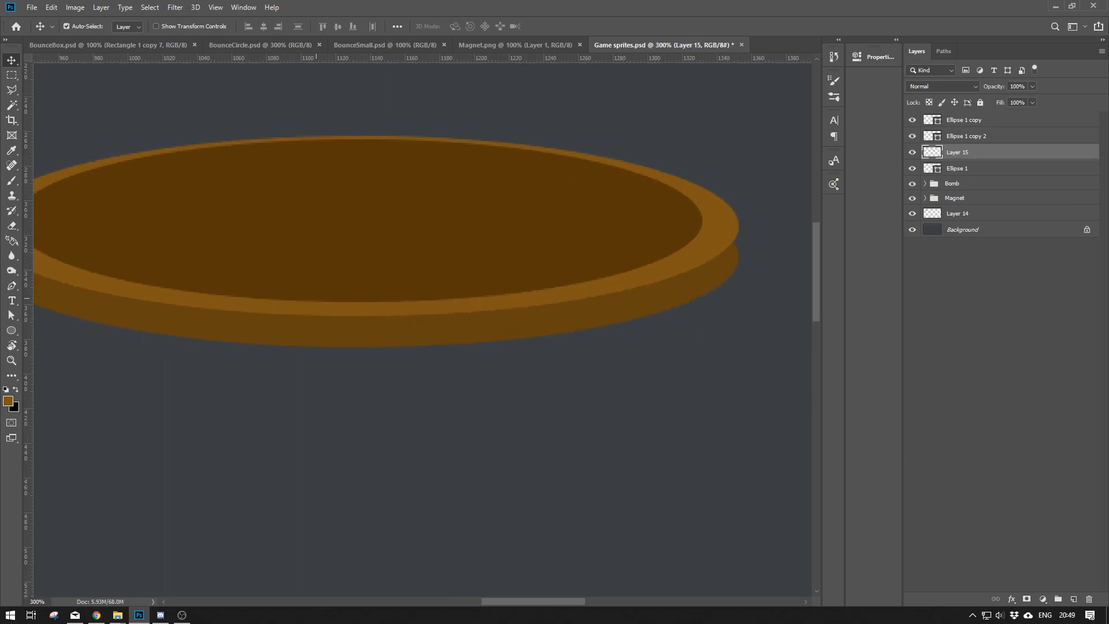
{"action": "scroll", "coordinate": [364, 323], "scroll_direction": "left", "scroll_amount": 3}
{"action": "key", "text": "m"}
{"action": "left_click_drag", "start_coordinate": [208, 279], "coordinate": [211, 286]}
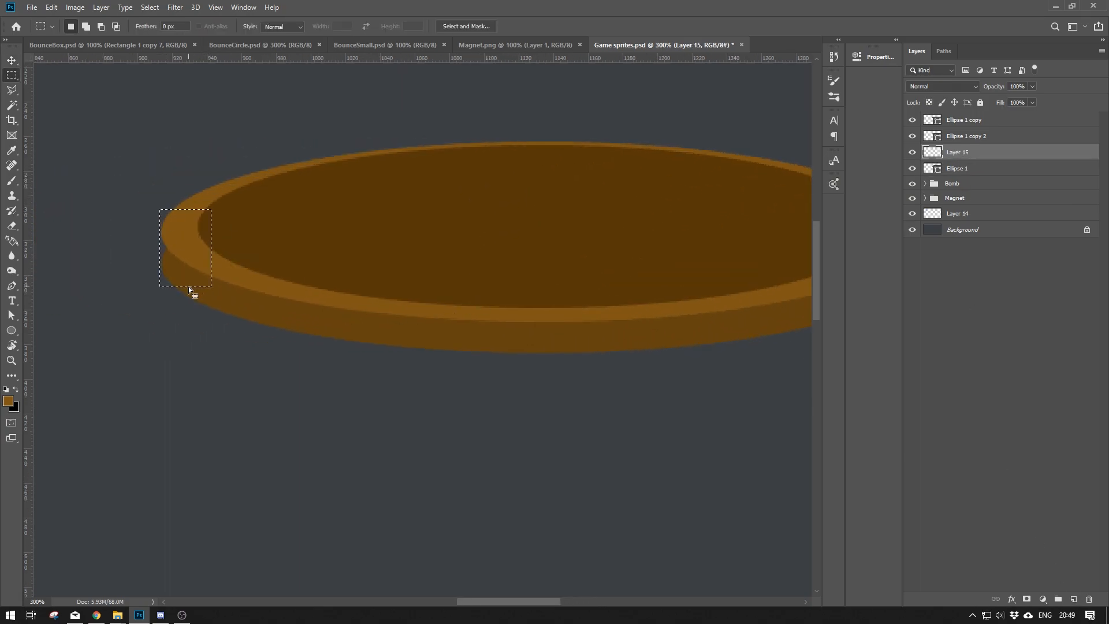
Fill the notch at the rim's left end by painting the sampled side brown with a much smaller brush.
{"action": "key", "text": "ctrl+plus"}
{"action": "scroll", "coordinate": [272, 252], "scroll_direction": "left", "scroll_amount": 2}
{"action": "key", "text": "b"}
{"action": "left_click", "coordinate": [248, 287], "text": "alt"}
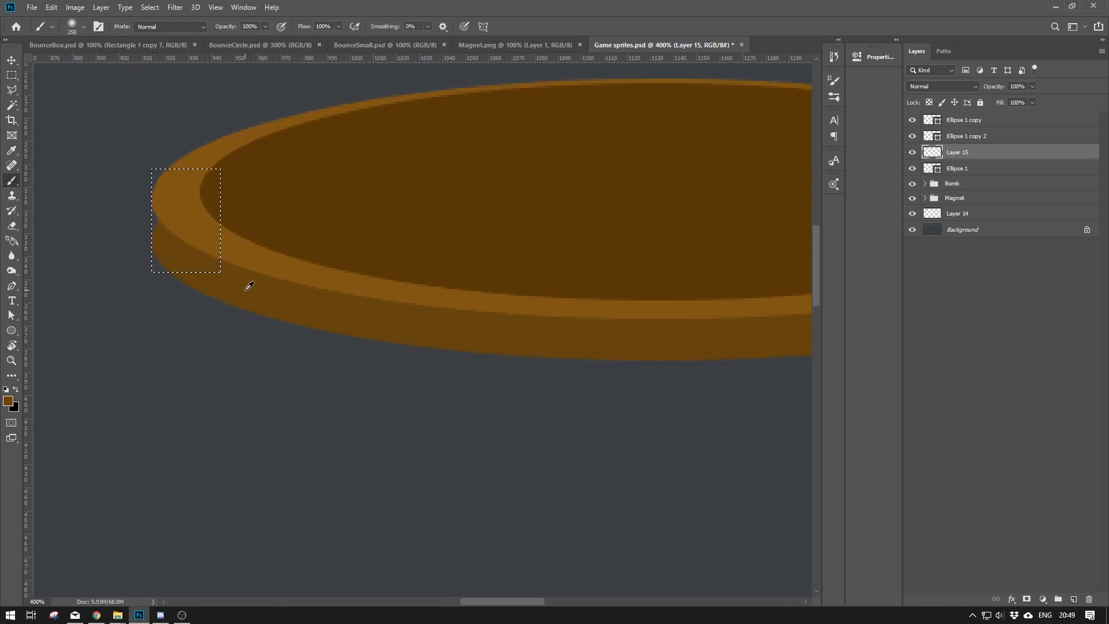
{"action": "key", "text": "bracketleft"}
{"action": "key", "text": "bracketleft"}
{"action": "key", "text": "bracketleft"}
{"action": "key", "text": "bracketleft"}
{"action": "key", "text": "bracketleft"}
{"action": "key", "text": "bracketleft"}
{"action": "key", "text": "bracketleft"}
{"action": "key", "text": "bracketleft"}
{"action": "key", "text": "bracketleft"}
{"action": "key", "text": "bracketleft"}
{"action": "key", "text": "bracketleft"}
{"action": "key", "text": "bracketleft"}
Marquee-select the rim's right end, about 28 by 48 px, paint its notch with the same brown and deselect.
{"action": "key", "text": "m"}
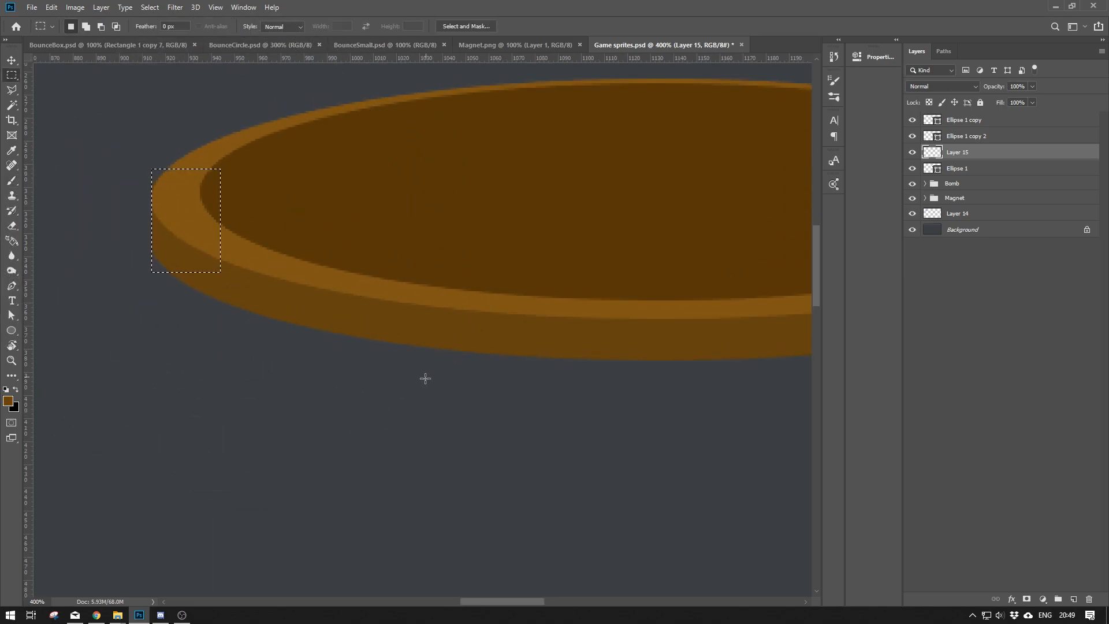
{"action": "scroll", "coordinate": [386, 260], "scroll_direction": "right", "scroll_amount": 5}
{"action": "left_click_drag", "start_coordinate": [551, 220], "coordinate": [594, 275]}
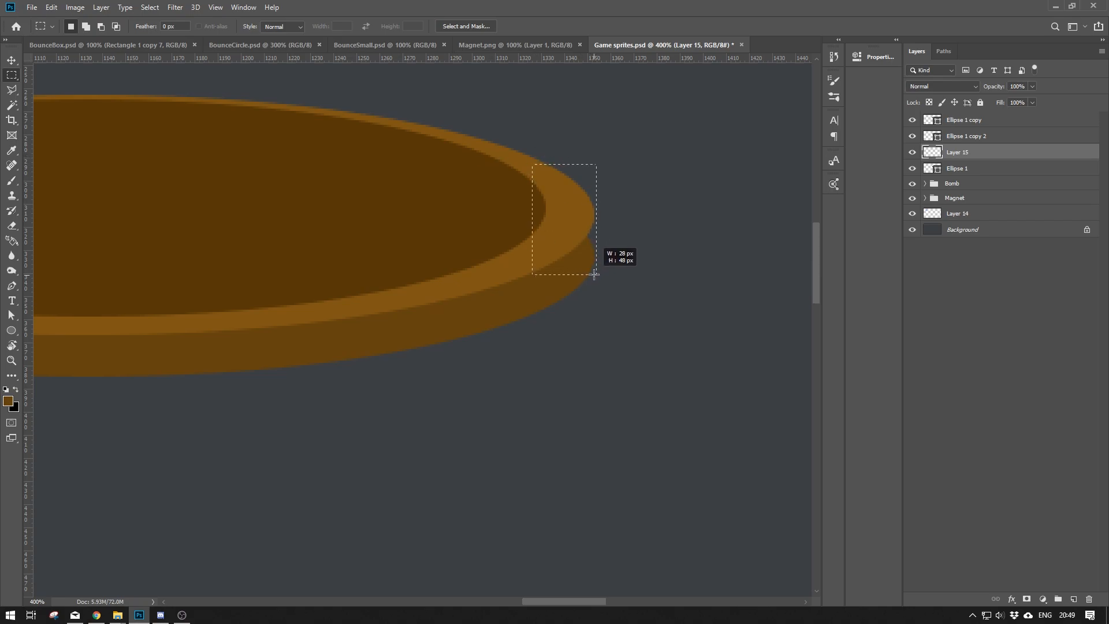
{"action": "key", "text": "b"}
{"action": "key", "text": "m"}
{"action": "left_click", "coordinate": [671, 248]}
Load the inner ellipse's outline as a selection and add a new layer above it.
{"action": "key", "text": "ctrl+minus"}
{"action": "key", "text": "ctrl+minus"}
{"action": "left_click_drag", "start_coordinate": [323, 294], "coordinate": [454, 270]}
{"action": "key", "text": "v"}
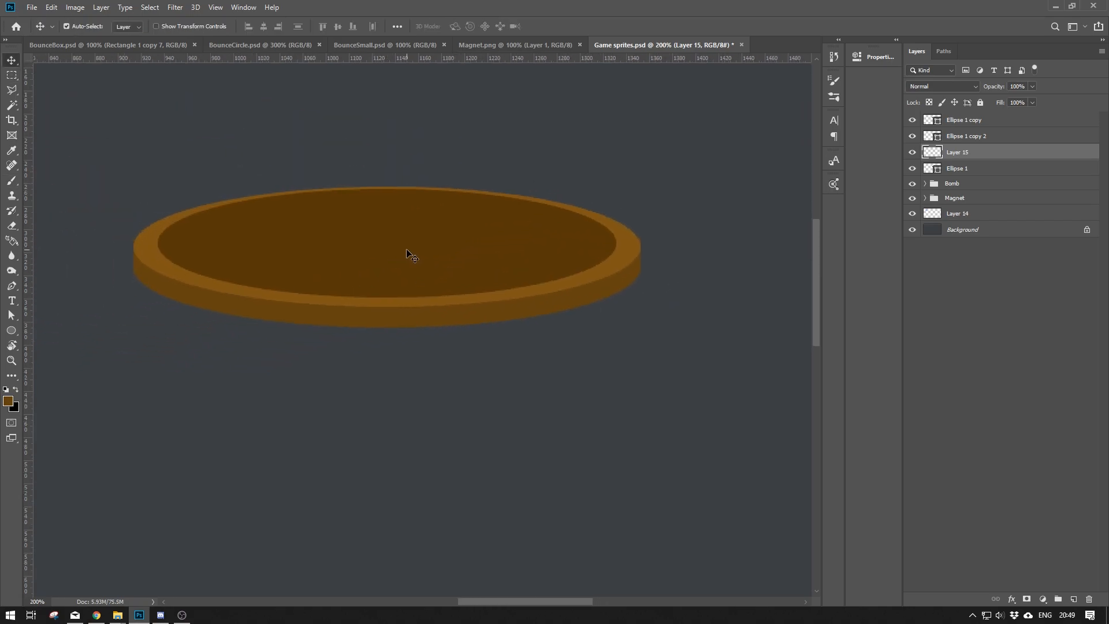
{"action": "left_click", "coordinate": [413, 258]}
{"action": "left_click", "coordinate": [931, 119], "text": "ctrl"}
{"action": "left_click", "coordinate": [1073, 599]}
Shade the lower part of the hole in a darkened sampled brown with the 175 px Soft Round Pressure Opacity and Flow brush.
{"action": "key", "text": "b"}
{"action": "left_click", "coordinate": [463, 271], "text": "alt"}
{"action": "left_click", "coordinate": [9, 401]}
{"action": "left_click", "coordinate": [896, 317]}
{"action": "left_click", "coordinate": [1012, 188]}
{"action": "right_click", "coordinate": [531, 260]}
{"action": "double_click", "coordinate": [641, 451]}
{"action": "key", "text": "bracketright"}
{"action": "key", "text": "bracketright"}
{"action": "key", "text": "bracketright"}
{"action": "key", "text": "bracketright"}
{"action": "key", "text": "bracketright"}
{"action": "key", "text": "bracketright"}
{"action": "key", "text": "bracketright"}
{"action": "key", "text": "bracketright"}
{"action": "key", "text": "bracketright"}
{"action": "key", "text": "bracketright"}
{"action": "key", "text": "bracketright"}
{"action": "key", "text": "bracketright"}
{"action": "key", "text": "bracketright"}
{"action": "key", "text": "bracketright"}
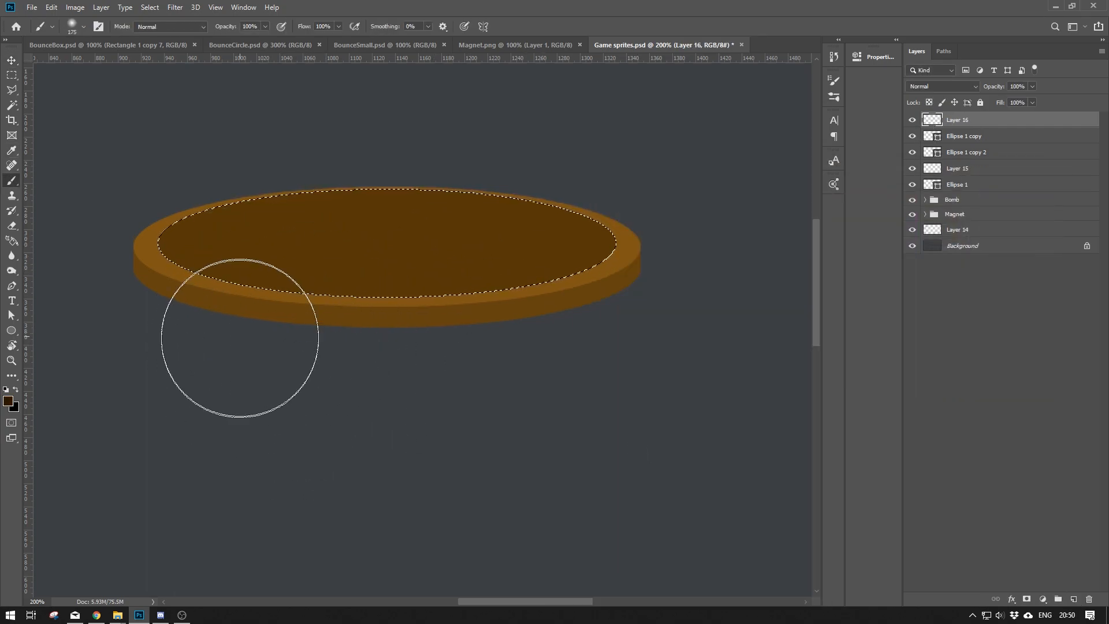
{"action": "mouse_move", "coordinate": [233, 336]}
{"action": "left_mouse_down"}
{"action": "mouse_move", "coordinate": [515, 336]}
{"action": "mouse_move", "coordinate": [581, 349]}
{"action": "left_mouse_up"}
Deepen the bottom of the hole with black, using the soft brush at 80 px.
{"action": "key", "text": "bracketleft"}
{"action": "key", "text": "bracketleft"}
{"action": "key", "text": "bracketleft"}
{"action": "key", "text": "bracketleft"}
{"action": "key", "text": "bracketleft"}
{"action": "right_click", "coordinate": [438, 295]}
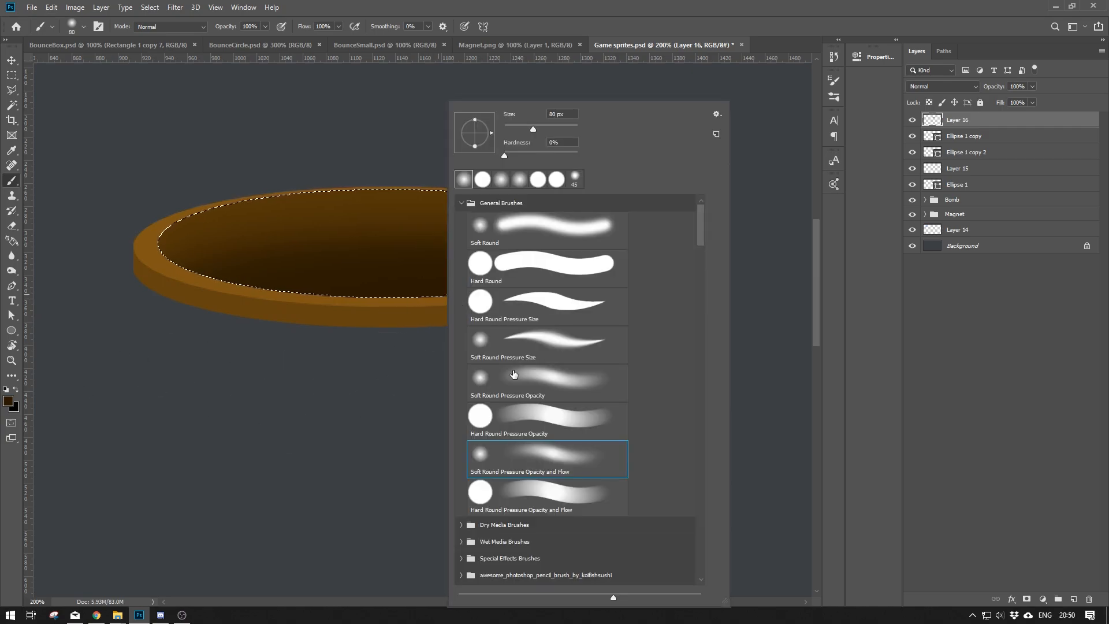
{"action": "left_click", "coordinate": [267, 302]}
{"action": "key", "text": "x"}
{"action": "mouse_move", "coordinate": [267, 302]}
{"action": "left_mouse_down"}
{"action": "mouse_move", "coordinate": [484, 300]}
{"action": "mouse_move", "coordinate": [293, 296]}
{"action": "mouse_move", "coordinate": [415, 309]}
{"action": "left_mouse_up"}
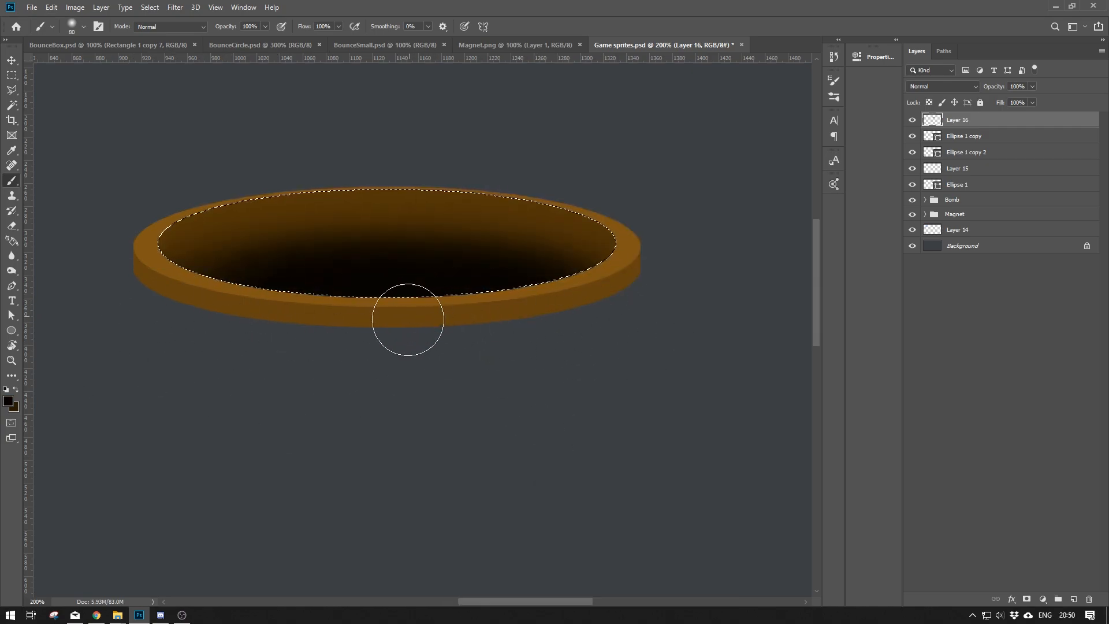
Paint the hole's lower-left edge with a darkened brown sampled from its upper wall and deselect.
{"action": "left_click", "coordinate": [450, 211], "text": "alt"}
{"action": "left_click", "coordinate": [8, 401]}
{"action": "left_click_drag", "start_coordinate": [886, 293], "coordinate": [884, 307]}
{"action": "left_click", "coordinate": [1009, 190]}
{"action": "mouse_move", "coordinate": [297, 312]}
{"action": "left_mouse_down"}
{"action": "mouse_move", "coordinate": [622, 294]}
{"action": "mouse_move", "coordinate": [292, 292]}
{"action": "left_mouse_up"}
{"action": "key", "text": "m"}
{"action": "left_click", "coordinate": [497, 384]}
Load the Ellipse 1 copy 2 outline as a selection, add a layer above it, and sample the hole's near-black for the brush.
{"action": "key", "text": "ctrl+minus"}
{"action": "mouse_move", "coordinate": [280, 422]}
{"action": "left_mouse_down"}
{"action": "mouse_move", "coordinate": [397, 334]}
{"action": "mouse_move", "coordinate": [474, 379]}
{"action": "left_mouse_up"}
{"action": "key", "text": "ctrl+plus"}
{"action": "key", "text": "ctrl+plus"}
{"action": "key", "text": "v"}
{"action": "left_click", "coordinate": [941, 153]}
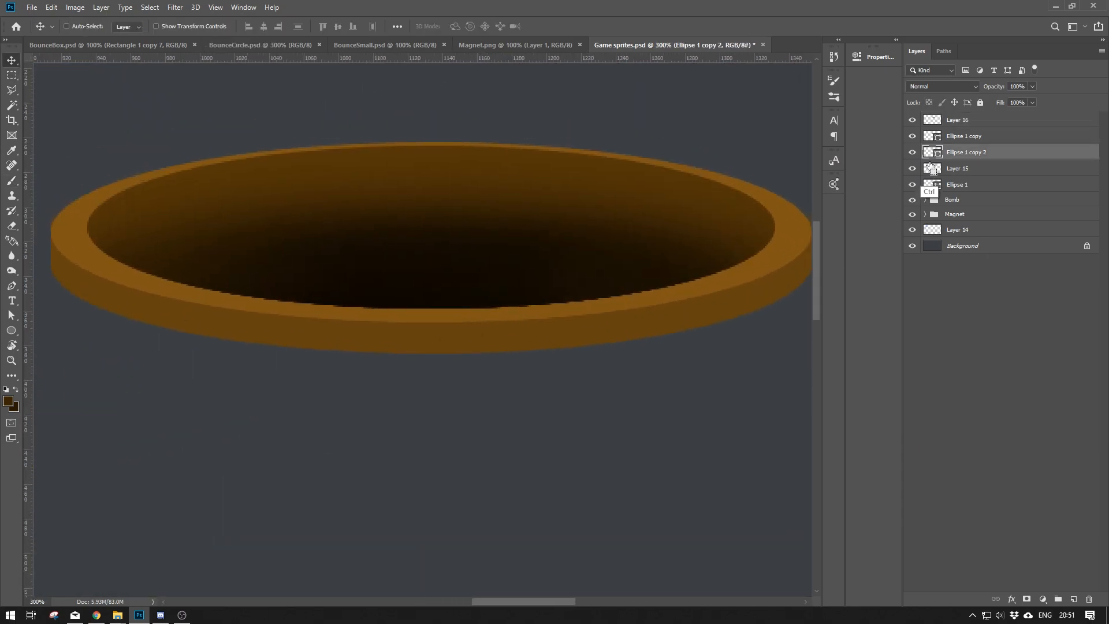
{"action": "left_click", "coordinate": [931, 154], "text": "ctrl"}
{"action": "key", "text": "ctrl+alt+shift+n"}
{"action": "key", "text": "i"}
{"action": "left_click", "coordinate": [449, 295]}
{"action": "key", "text": "b"}
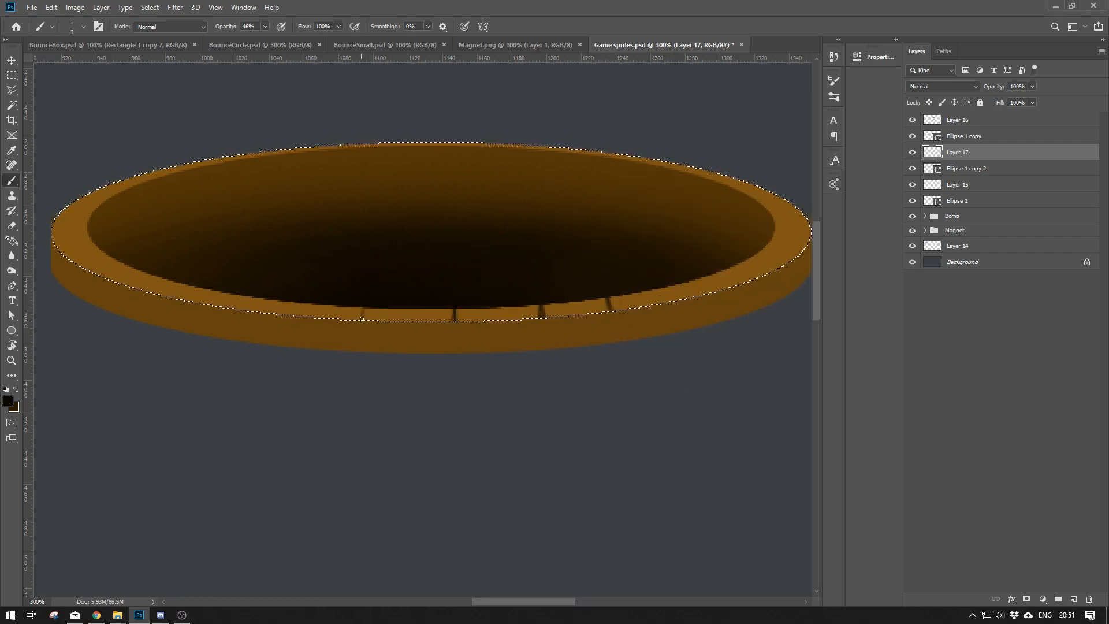
Paint thin near-black dividing lines across the rim's top face at 100% opacity, spacing them around the ring like brick joints.
{"action": "key", "text": "0"}
{"action": "left_click_drag", "start_coordinate": [280, 300], "coordinate": [276, 315]}
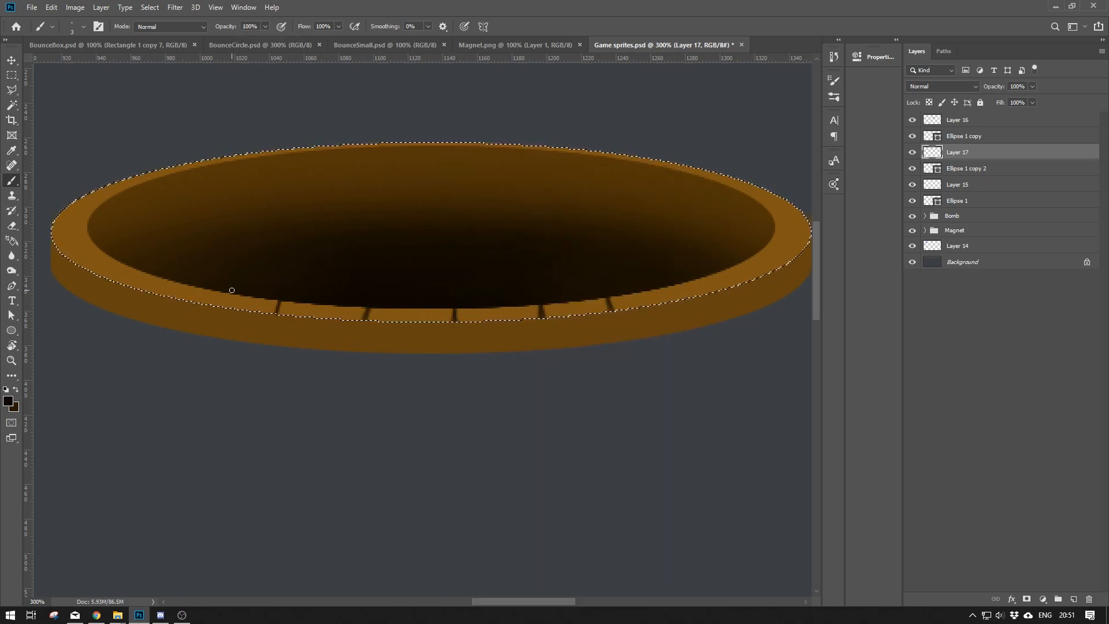
{"action": "key", "text": "ctrl+z"}
{"action": "left_click_drag", "start_coordinate": [215, 291], "coordinate": [202, 303]}
{"action": "left_click_drag", "start_coordinate": [151, 275], "coordinate": [133, 287]}
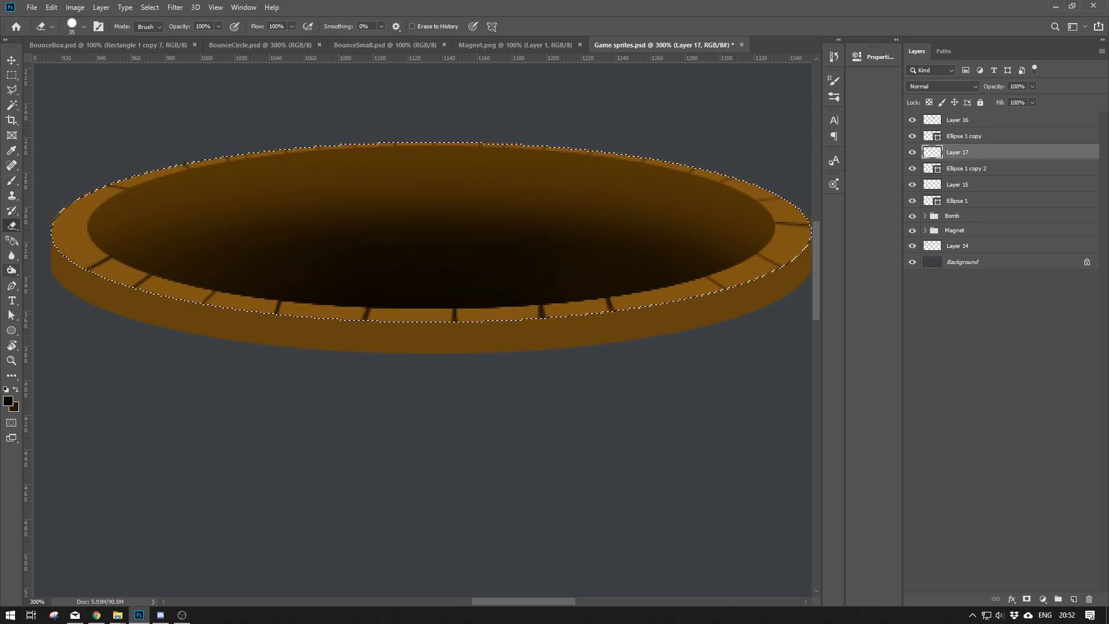
{"action": "left_click_drag", "start_coordinate": [93, 224], "coordinate": [50, 229]}
{"action": "left_click_drag", "start_coordinate": [214, 210], "coordinate": [311, 218]}
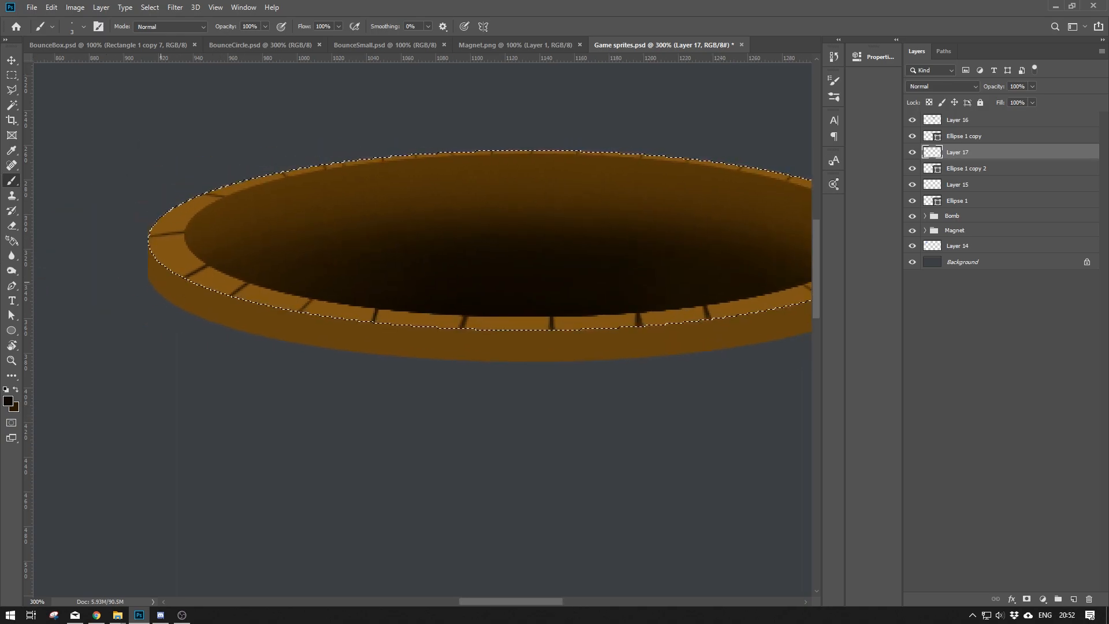
Load the Ellipse 1 outline as a selection and paint vertical dividing lines down the rim's side on Layer 17.
{"action": "left_click", "coordinate": [966, 168]}
{"action": "left_click", "coordinate": [931, 202], "text": "ctrl"}
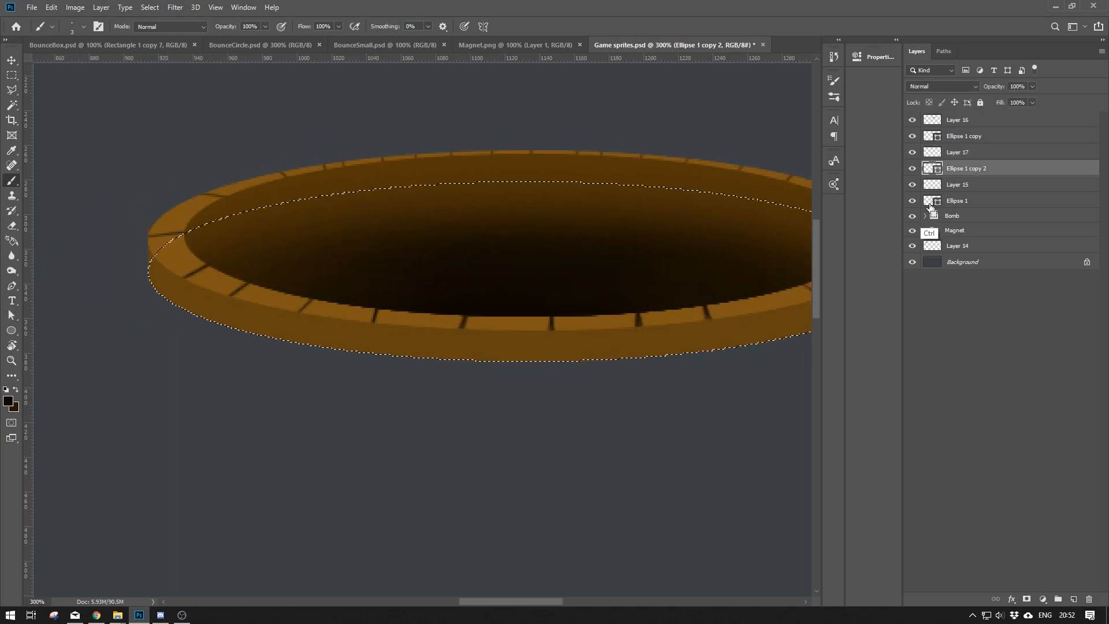
{"action": "left_click", "coordinate": [959, 154]}
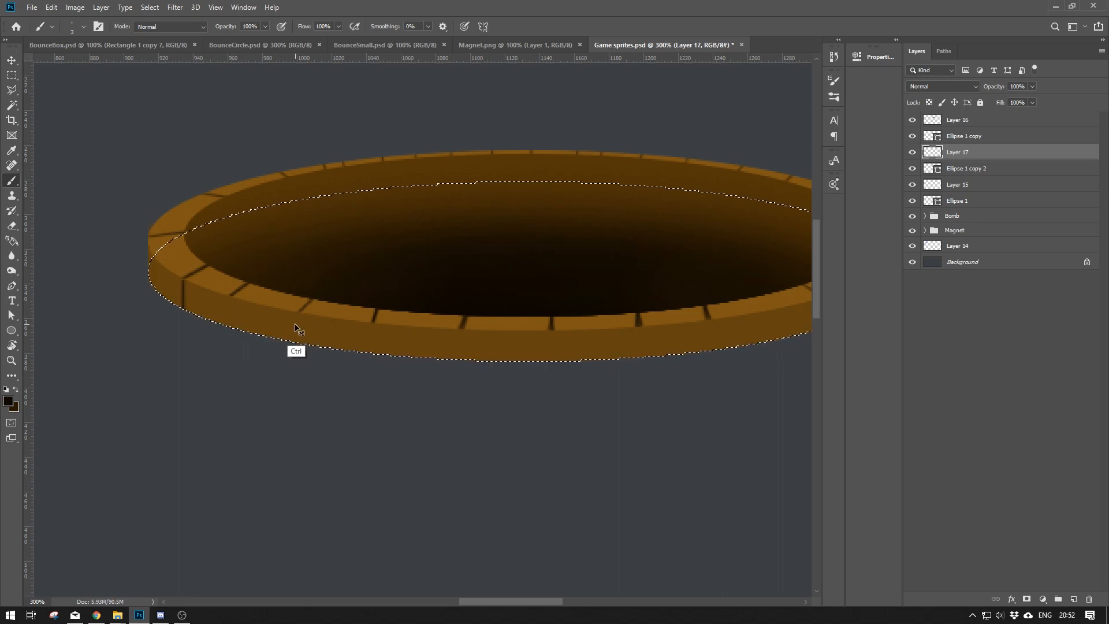
{"action": "left_click_drag", "start_coordinate": [462, 326], "coordinate": [463, 364]}
{"action": "left_click_drag", "start_coordinate": [552, 329], "coordinate": [552, 365]}
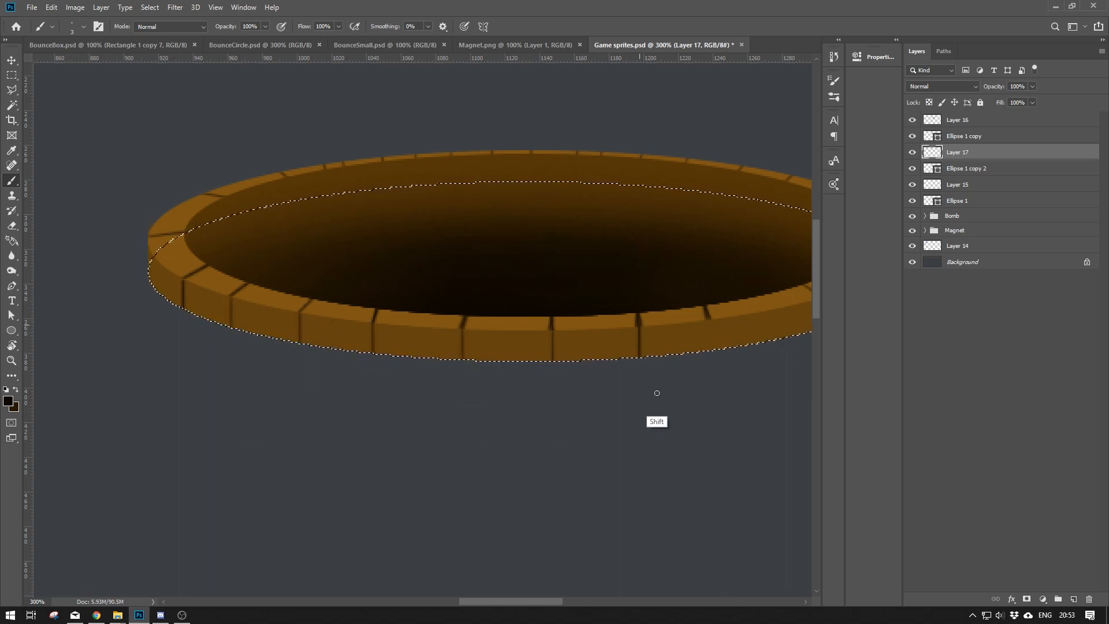
{"action": "left_click_drag", "start_coordinate": [638, 326], "coordinate": [638, 363]}
{"action": "left_click_drag", "start_coordinate": [709, 319], "coordinate": [709, 355]}
Continue the vertical joint lines around the rest of the rim's side, aligned with the top lines, and clear the selection.
{"action": "left_click_drag", "start_coordinate": [756, 306], "coordinate": [494, 346]}
{"action": "key", "text": "m"}
{"action": "mouse_move", "coordinate": [365, 329]}
{"action": "left_mouse_down"}
{"action": "mouse_move", "coordinate": [618, 292]}
{"action": "mouse_move", "coordinate": [526, 286]}
{"action": "left_mouse_up"}
{"action": "key", "text": "ctrl+plus"}
{"action": "key", "text": "ctrl+plus"}
{"action": "key", "text": "b"}
{"action": "left_click_drag", "start_coordinate": [315, 332], "coordinate": [319, 370]}
{"action": "left_click_drag", "start_coordinate": [613, 324], "coordinate": [615, 368]}
{"action": "left_click_drag", "start_coordinate": [728, 314], "coordinate": [732, 357]}
{"action": "left_click_drag", "start_coordinate": [746, 349], "coordinate": [409, 405]}
{"action": "left_click_drag", "start_coordinate": [581, 332], "coordinate": [583, 373]}
{"action": "left_click_drag", "start_coordinate": [678, 304], "coordinate": [679, 339]}
{"action": "left_click_drag", "start_coordinate": [127, 369], "coordinate": [786, 284]}
{"action": "key", "text": "ctrl+d"}
{"action": "key", "text": "m"}
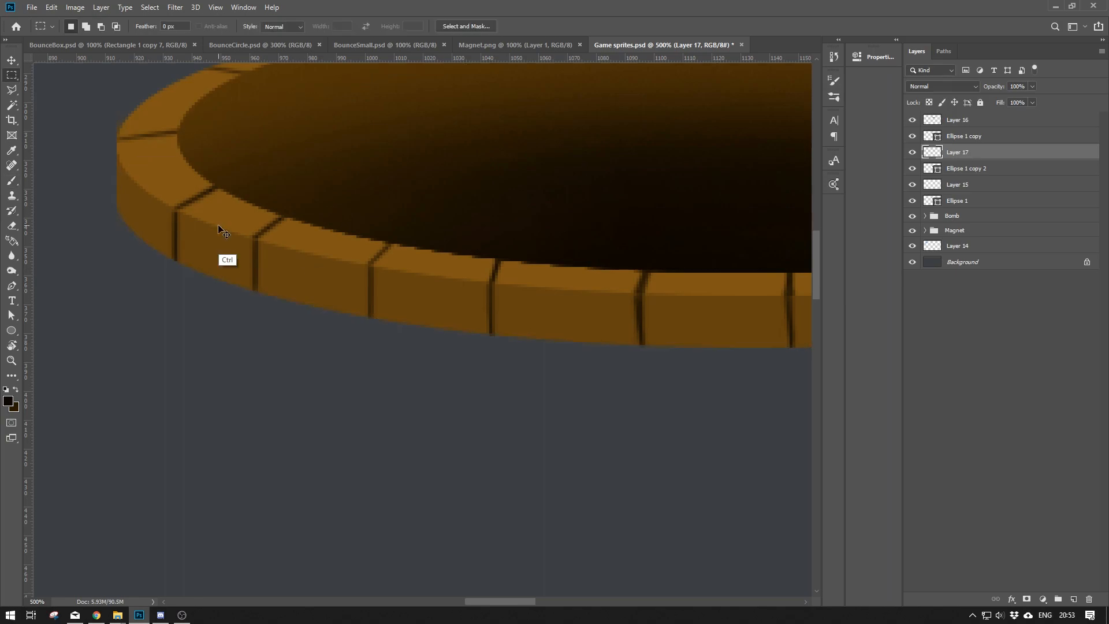
{"action": "key", "text": "ctrl+minus"}
{"action": "key", "text": "ctrl+minus"}
{"action": "key", "text": "ctrl+minus"}
{"action": "left_click_drag", "start_coordinate": [594, 202], "coordinate": [426, 217]}
{"action": "key", "text": "v"}
{"action": "left_click", "coordinate": [182, 275]}
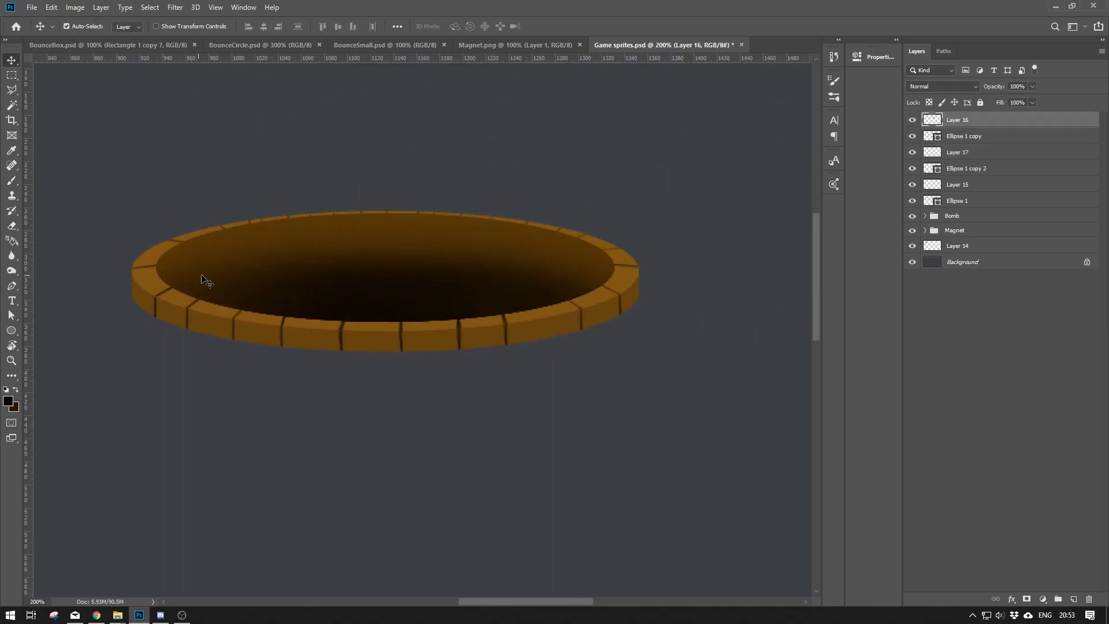
{"action": "left_click", "coordinate": [913, 137]}
{"action": "left_click", "coordinate": [929, 138], "text": "ctrl"}
{"action": "key", "text": "ctrl+d"}
{"action": "key", "text": "m"}
Try a pale orange Inner Glow on Ellipse 1 copy with 4 px size and 53% opacity.
{"action": "left_click", "coordinate": [963, 138]}
{"action": "left_click", "coordinate": [1011, 598]}
{"action": "left_click", "coordinate": [1034, 534]}
{"action": "left_click", "coordinate": [807, 264]}
{"action": "left_click", "coordinate": [422, 281]}
{"action": "left_click", "coordinate": [818, 196]}
{"action": "left_click", "coordinate": [1014, 188]}
{"action": "left_click_drag", "start_coordinate": [839, 237], "coordinate": [876, 236]}
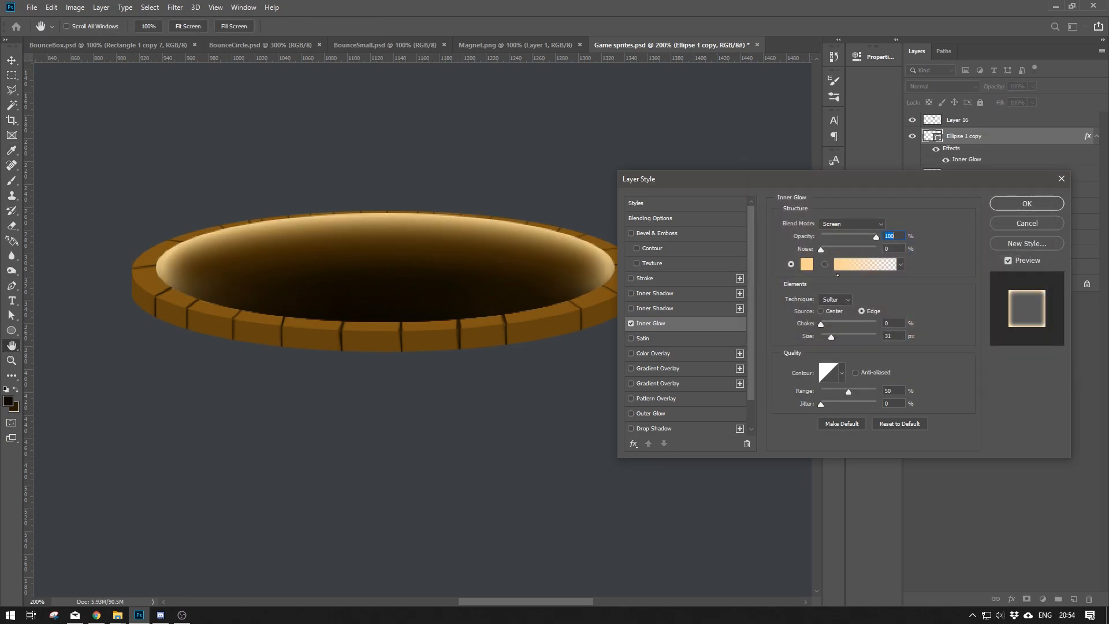
{"action": "left_click_drag", "start_coordinate": [831, 336], "coordinate": [823, 336]}
{"action": "left_click_drag", "start_coordinate": [876, 237], "coordinate": [850, 237]}
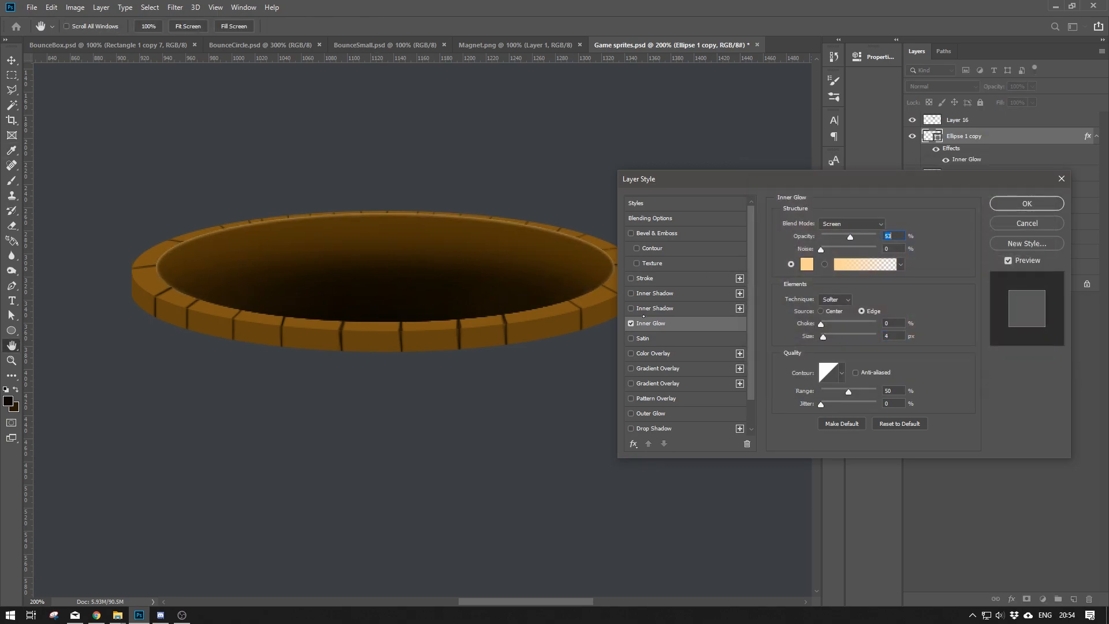
{"action": "left_click", "coordinate": [630, 324]}
Give Ellipse 1 copy a pale blue (#bdecff) Outer Glow in Overlay mode.
{"action": "left_click", "coordinate": [631, 412]}
{"action": "left_click", "coordinate": [651, 413]}
{"action": "left_click", "coordinate": [806, 260]}
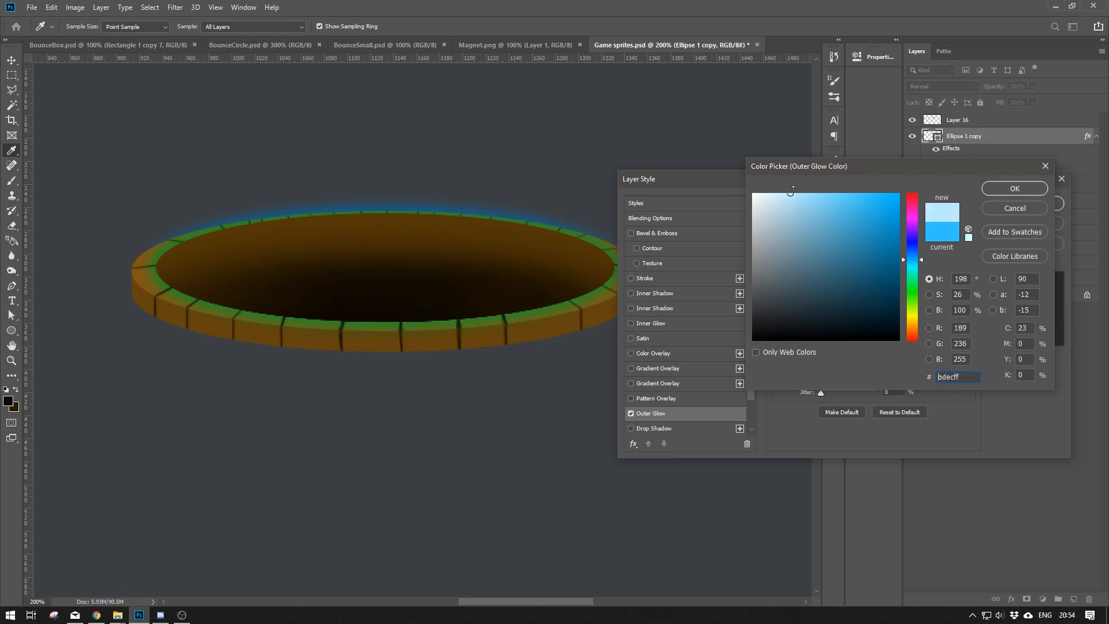
{"action": "left_click", "coordinate": [790, 194]}
{"action": "left_click", "coordinate": [1014, 188]}
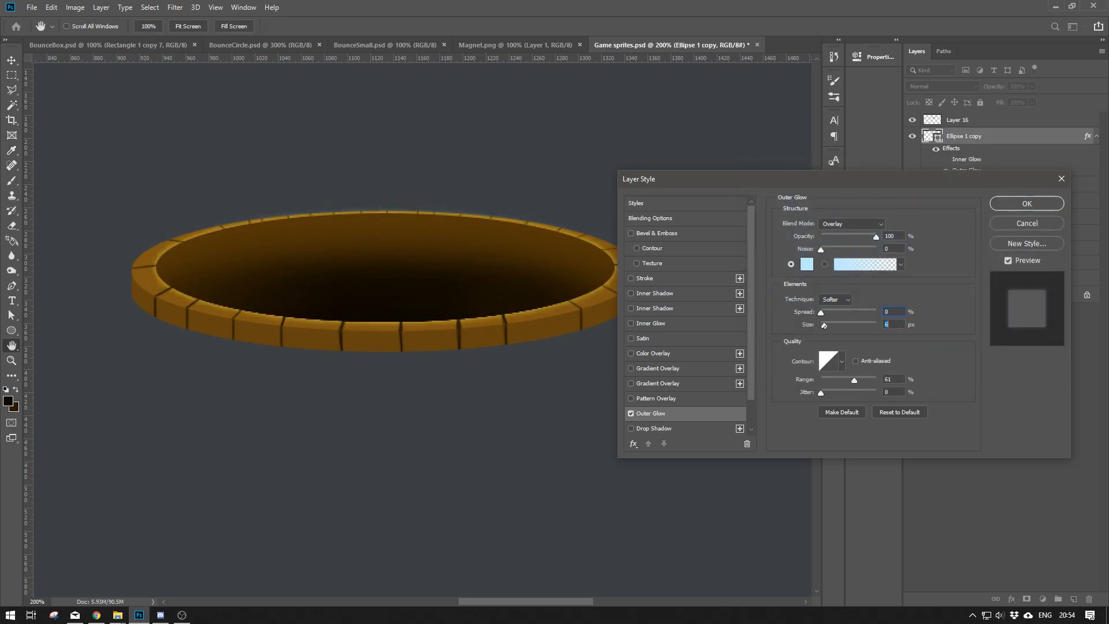
{"action": "key", "text": "Return"}
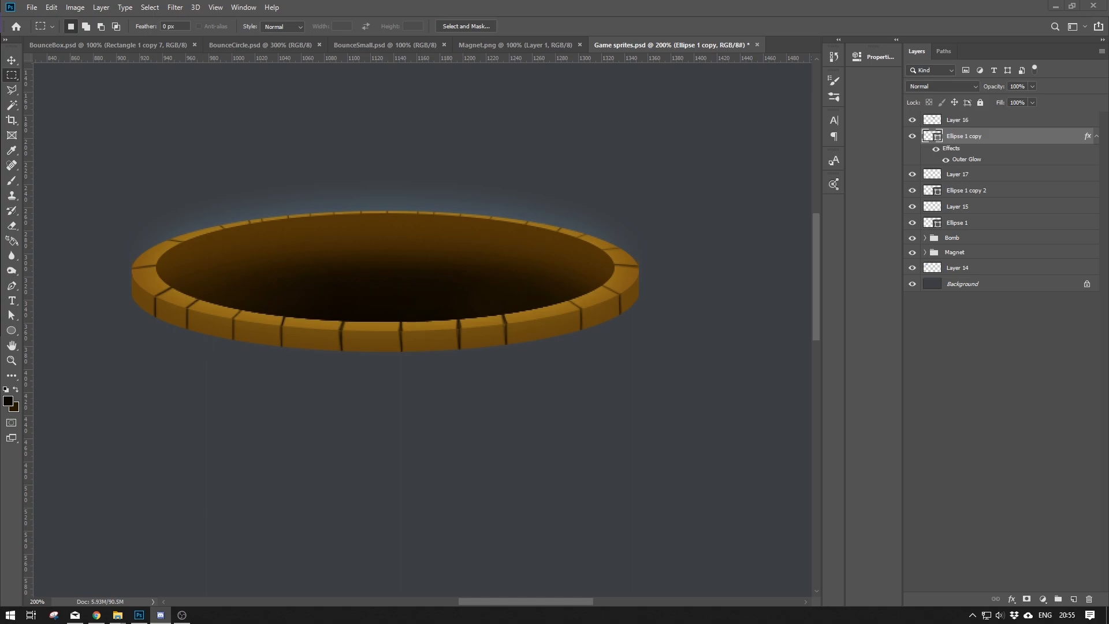
Add a layer above Layer 16 and another above Ellipse 1 copy 2, with that ellipse's outline loaded as a selection.
{"action": "left_click", "coordinate": [965, 122]}
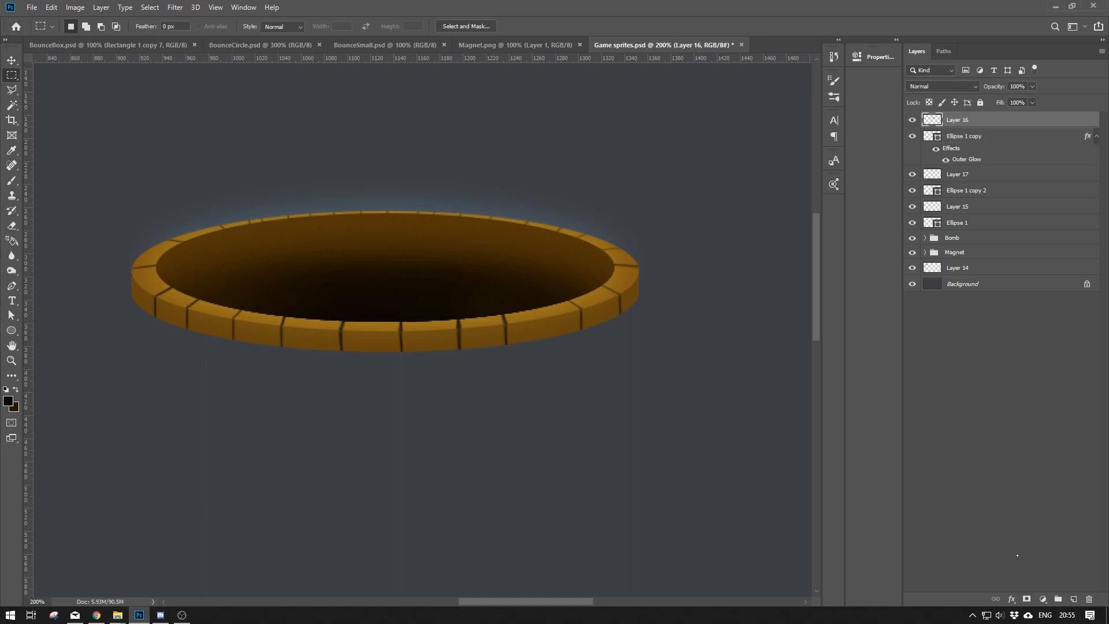
{"action": "left_click", "coordinate": [1073, 599]}
{"action": "key", "text": "v"}
{"action": "left_click", "coordinate": [965, 206]}
{"action": "left_click", "coordinate": [932, 207], "text": "ctrl"}
{"action": "double_click", "coordinate": [983, 195]}
{"action": "key", "text": "Escape"}
{"action": "left_click", "coordinate": [965, 207]}
{"action": "left_click", "coordinate": [1073, 598]}
Choose another brush preset and tone the rim's top face with brown and gold sampled from the hole wall and rim.
{"action": "key", "text": "b"}
{"action": "right_click", "coordinate": [295, 235]}
{"action": "double_click", "coordinate": [404, 418]}
{"action": "left_click", "coordinate": [260, 270], "text": "alt"}
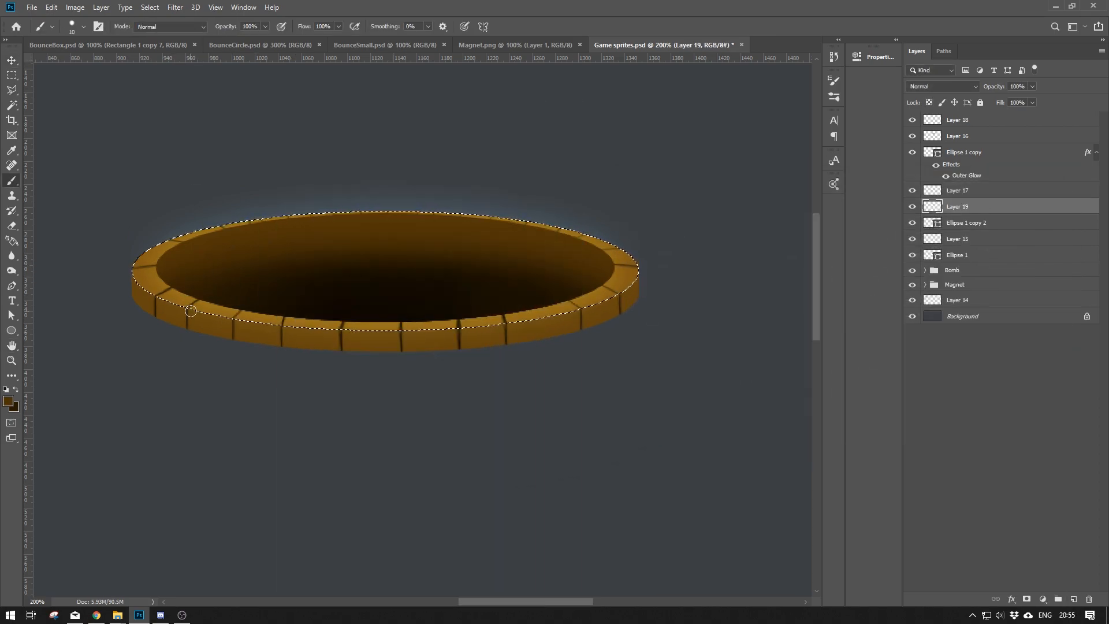
{"action": "left_click", "coordinate": [153, 258], "text": "alt"}
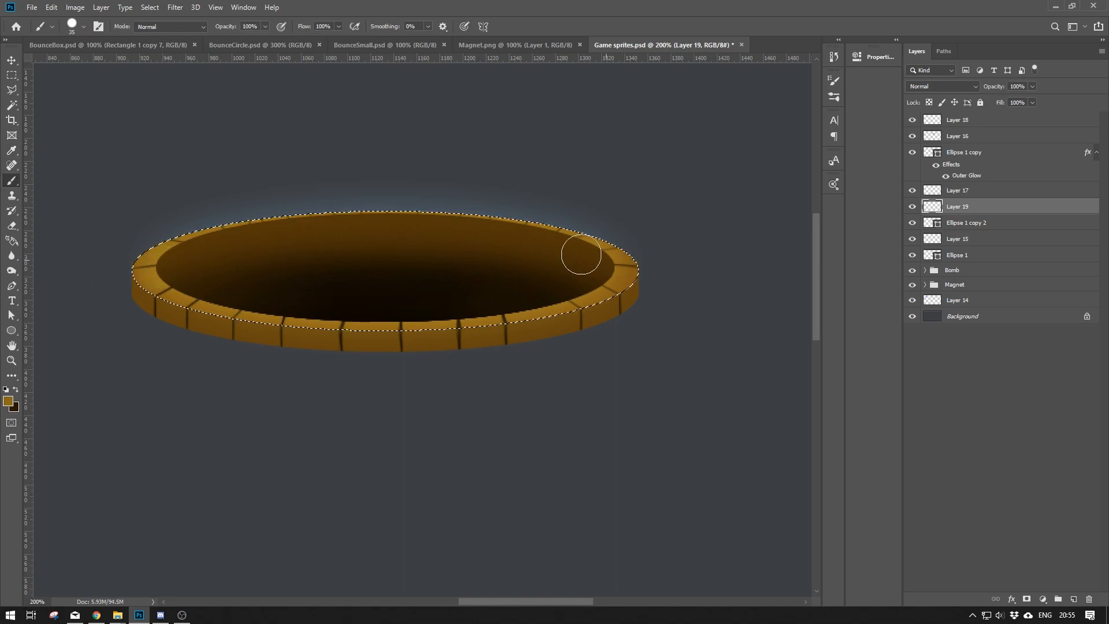
Load the Ellipse 1 outline as a selection and shade the side bricks in near-black with a smaller brush, reducing its opacity to 40%.
{"action": "left_click", "coordinate": [928, 255], "text": "ctrl"}
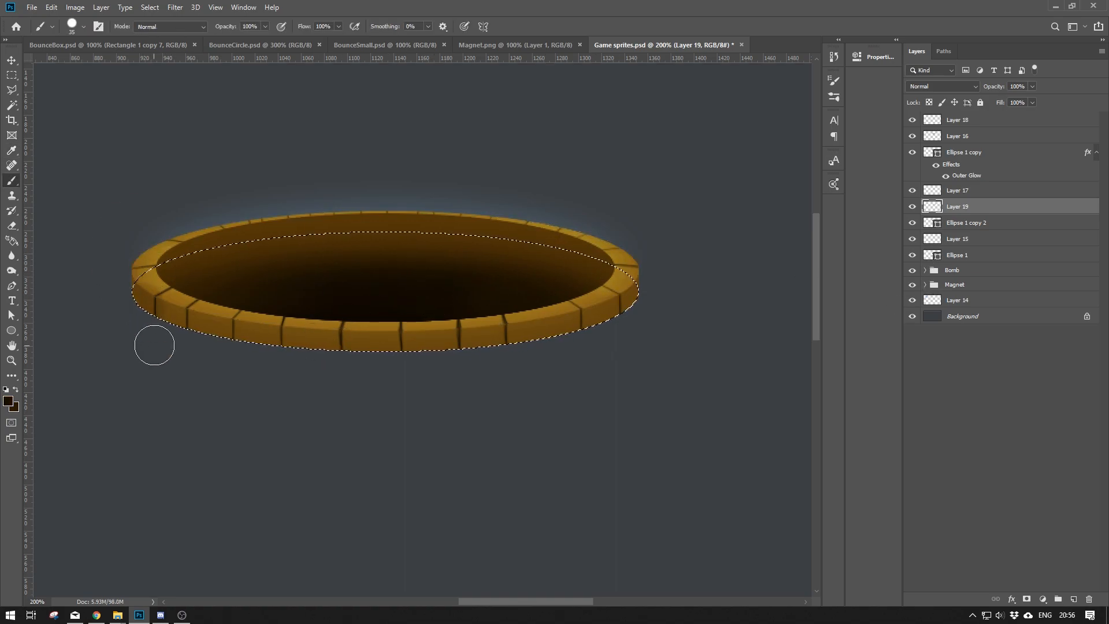
{"action": "key", "text": "bracketleft"}
{"action": "key", "text": "bracketleft"}
{"action": "key", "text": "bracketleft"}
{"action": "key", "text": "bracketleft"}
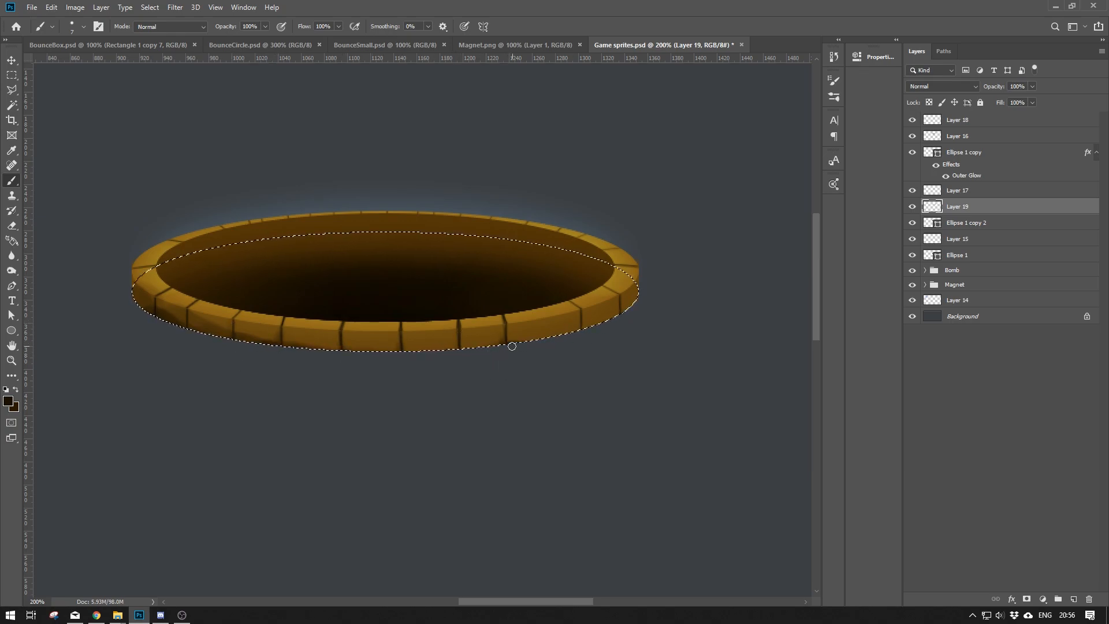
{"action": "key", "text": "4"}
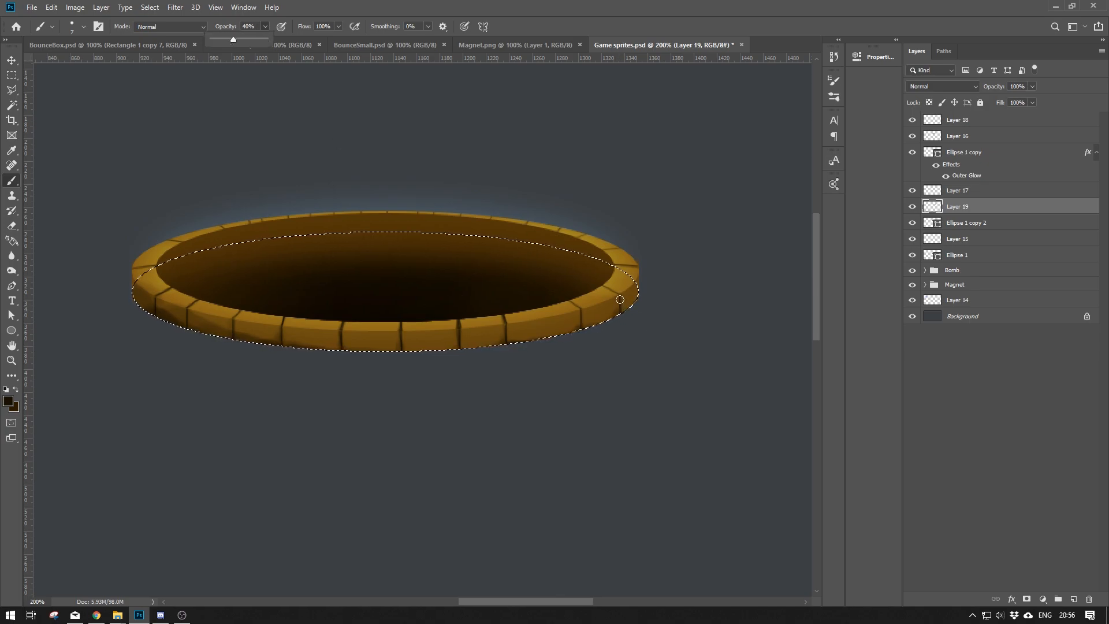
Touch up the shading at the rim's two outer ends within small elliptical selections, deselect, and pick another brush preset.
{"action": "key", "text": "ctrl+d"}
{"action": "key", "text": "m"}
{"action": "key", "text": "b"}
{"action": "key", "text": "m"}
{"action": "left_click", "coordinate": [718, 319]}
{"action": "key", "text": "b"}
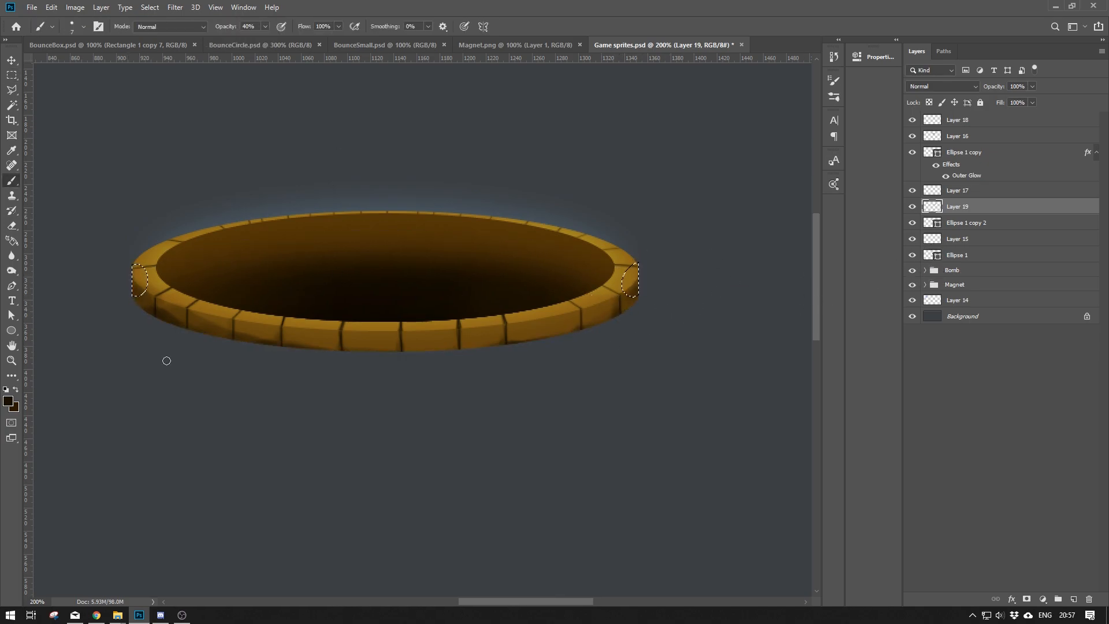
{"action": "key", "text": "ctrl+d"}
{"action": "key", "text": "m"}
{"action": "right_click", "coordinate": [224, 362]}
{"action": "double_click", "coordinate": [345, 458]}
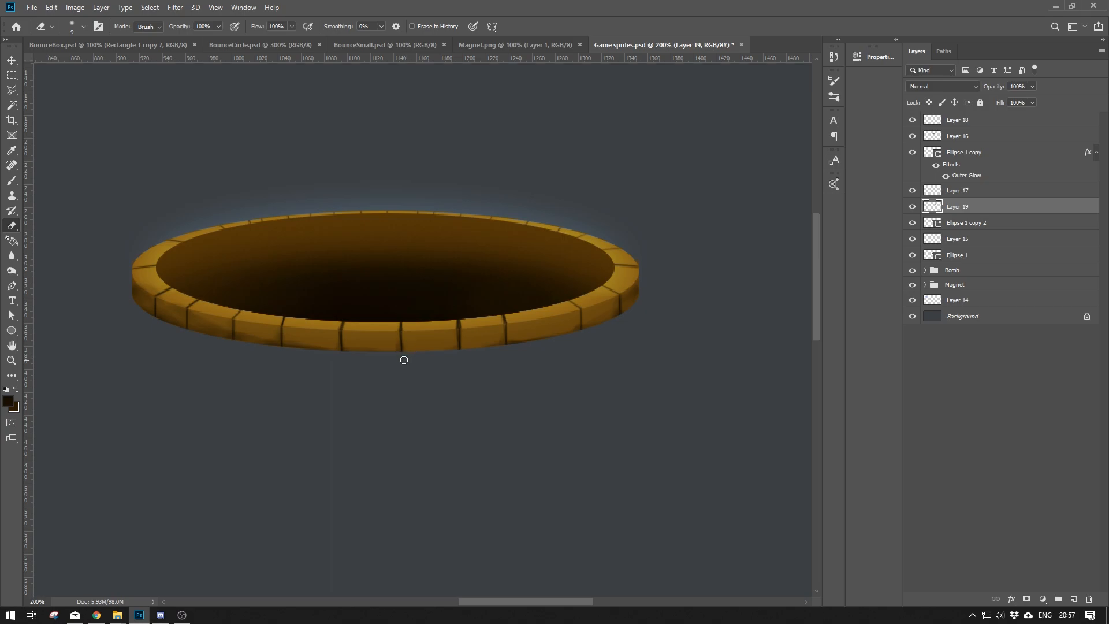
{"action": "left_click", "coordinate": [8, 401]}
{"action": "left_click", "coordinate": [1014, 208]}
{"action": "left_click", "coordinate": [912, 153]}
{"action": "left_click", "coordinate": [912, 153]}
Highlight the front of the rim's top face in a lightened sampled gold with the 50 px brush at 40% opacity.
{"action": "left_click", "coordinate": [932, 254], "text": "ctrl"}
{"action": "key", "text": "i"}
{"action": "left_click", "coordinate": [299, 322]}
{"action": "left_click", "coordinate": [8, 401]}
{"action": "left_click", "coordinate": [841, 218]}
{"action": "left_click", "coordinate": [1013, 185]}
{"action": "key", "text": "b"}
{"action": "mouse_move", "coordinate": [502, 313]}
{"action": "left_mouse_down"}
{"action": "mouse_move", "coordinate": [212, 302]}
{"action": "mouse_move", "coordinate": [588, 301]}
{"action": "left_mouse_up"}
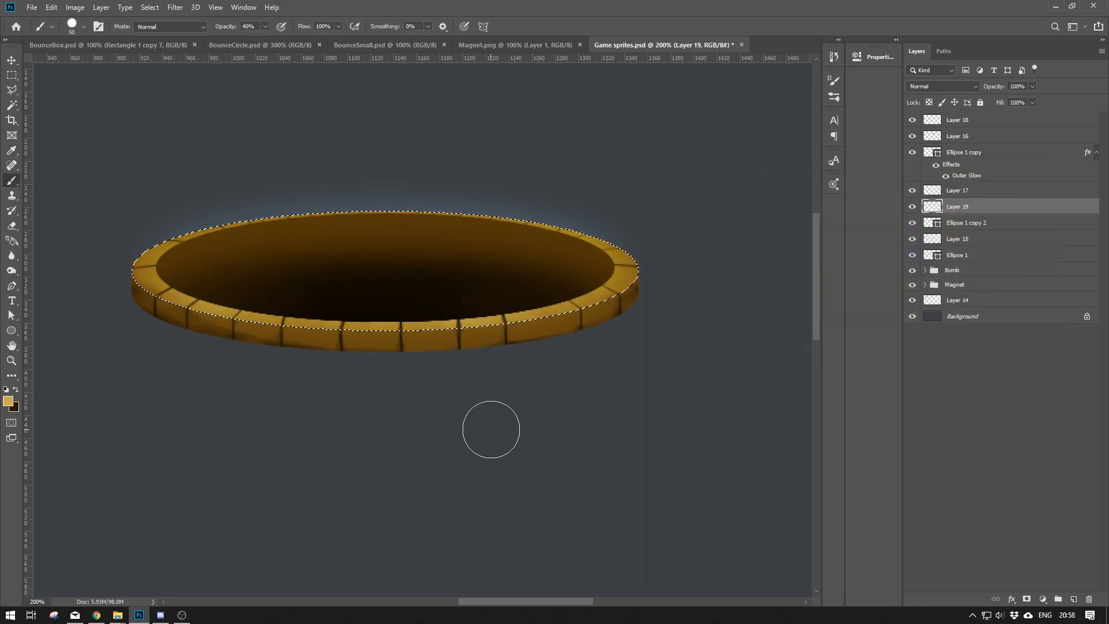
Load the Ellipse 1 outline, add a layer above Ellipse 1 copy 2, and shade the rim's side with a sampled near-black.
{"action": "left_click", "coordinate": [935, 252], "text": "ctrl"}
{"action": "left_click", "coordinate": [951, 221]}
{"action": "left_click", "coordinate": [955, 254]}
{"action": "left_click", "coordinate": [912, 224]}
{"action": "key", "text": "ctrl+shift+alt+n"}
{"action": "left_click", "coordinate": [276, 341], "text": "alt"}
{"action": "mouse_move", "coordinate": [199, 341]}
{"action": "left_mouse_down"}
{"action": "mouse_move", "coordinate": [262, 351]}
{"action": "mouse_move", "coordinate": [639, 315]}
{"action": "left_mouse_up"}
Deepen the shading along the lower edge of the rim's side with a smaller brush, then clear the selection.
{"action": "key", "text": "ctrl+plus"}
{"action": "left_click_drag", "start_coordinate": [369, 310], "coordinate": [479, 284]}
{"action": "key", "text": "bracketleft"}
{"action": "key", "text": "bracketleft"}
{"action": "mouse_move", "coordinate": [119, 285]}
{"action": "left_mouse_down"}
{"action": "mouse_move", "coordinate": [191, 309]}
{"action": "mouse_move", "coordinate": [363, 334]}
{"action": "mouse_move", "coordinate": [542, 315]}
{"action": "left_mouse_up"}
{"action": "mouse_move", "coordinate": [706, 313]}
{"action": "left_mouse_down"}
{"action": "mouse_move", "coordinate": [547, 322]}
{"action": "mouse_move", "coordinate": [621, 294]}
{"action": "left_mouse_up"}
{"action": "mouse_move", "coordinate": [452, 348]}
{"action": "left_mouse_down"}
{"action": "mouse_move", "coordinate": [481, 353]}
{"action": "mouse_move", "coordinate": [512, 334]}
{"action": "left_mouse_up"}
{"action": "left_click_drag", "start_coordinate": [393, 315], "coordinate": [607, 312]}
{"action": "key", "text": "m"}
{"action": "left_click", "coordinate": [473, 369]}
{"action": "key", "text": "ctrl+minus"}
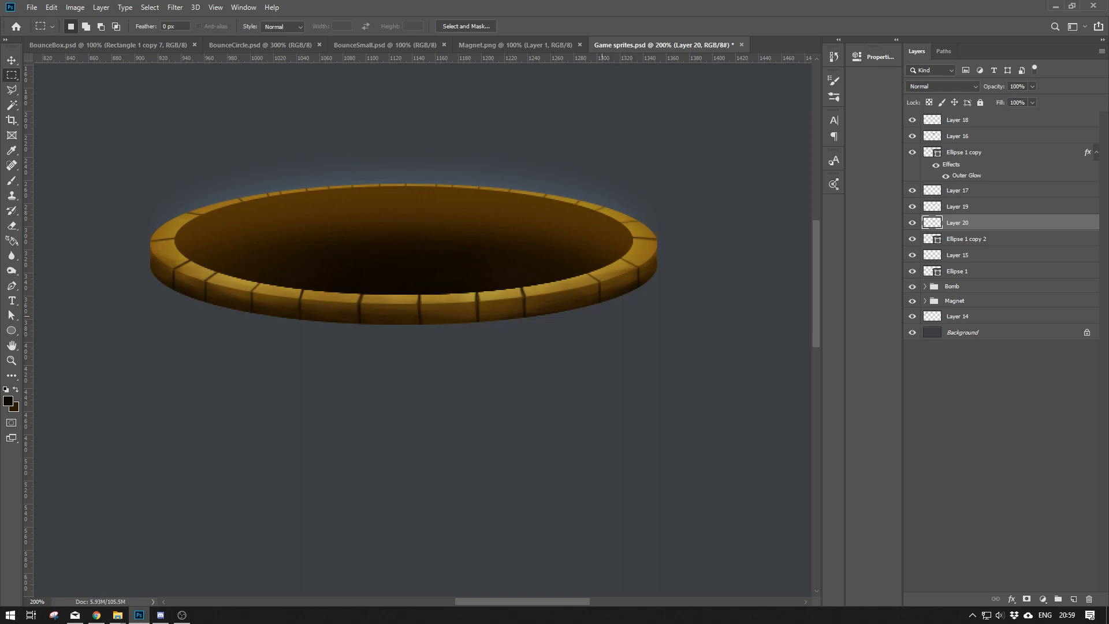
Add a new layer at the top of the stack and set the foreground colour to white for the brush.
{"action": "key", "text": "b"}
{"action": "right_click", "coordinate": [441, 213]}
{"action": "left_click", "coordinate": [966, 122]}
{"action": "key", "text": "ctrl+alt+shift+n"}
{"action": "left_click", "coordinate": [8, 402]}
{"action": "left_click", "coordinate": [754, 194]}
{"action": "left_click", "coordinate": [1013, 188]}
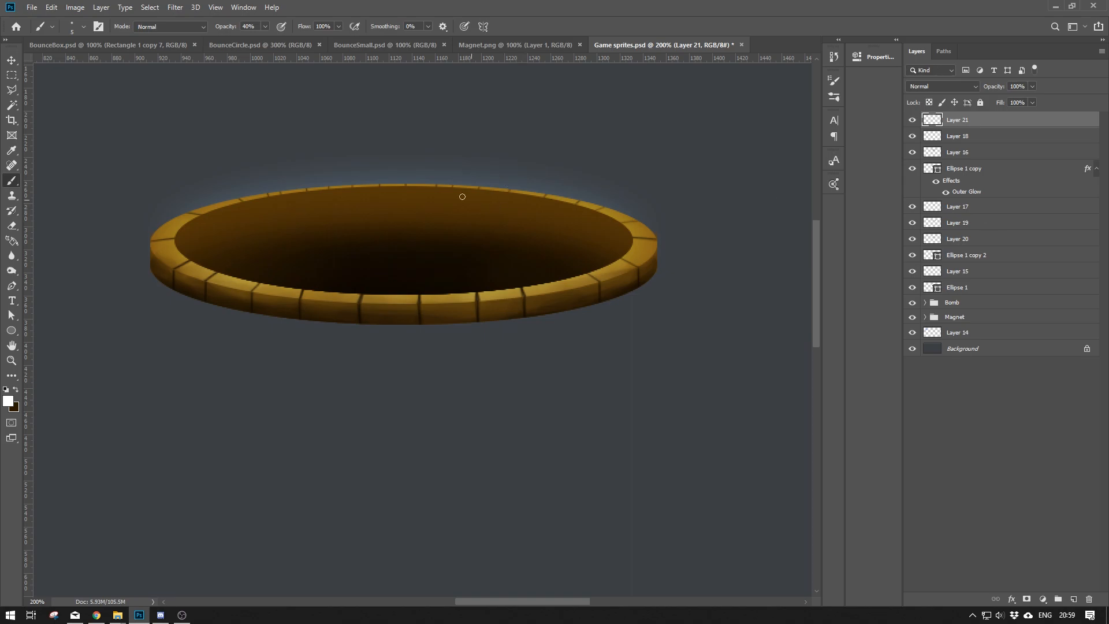
Duplicate Ellipse 1 copy to the top of the layer stack.
{"action": "key", "text": "v"}
{"action": "left_click_drag", "start_coordinate": [982, 171], "coordinate": [982, 116]}
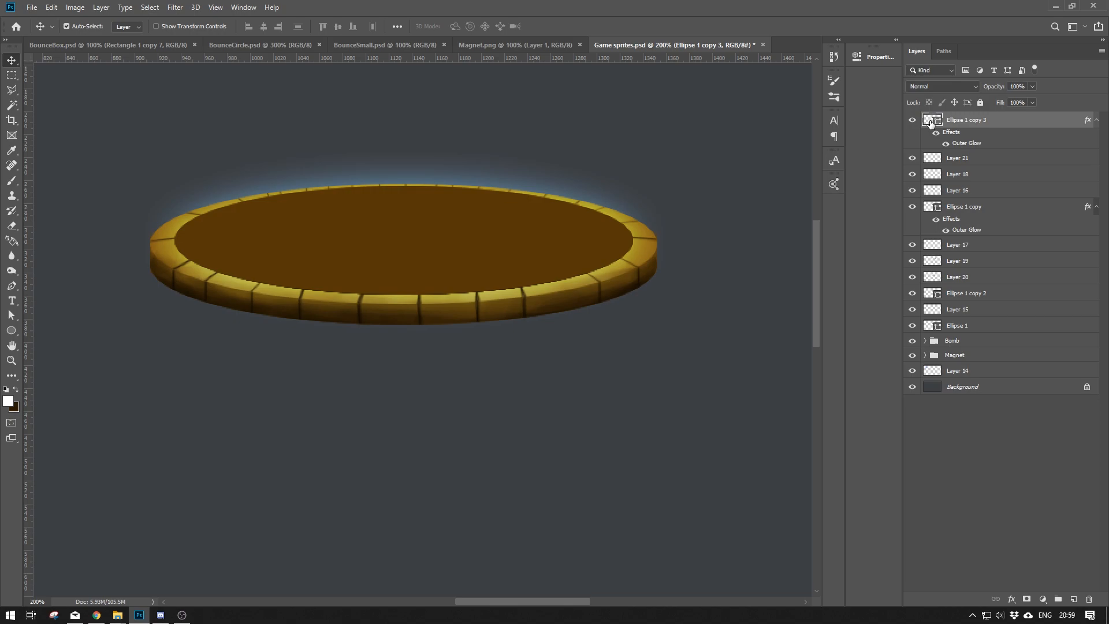
Try rasterizing the duplicated ellipse and deleting its Outer Glow effect.
{"action": "right_click", "coordinate": [968, 120]}
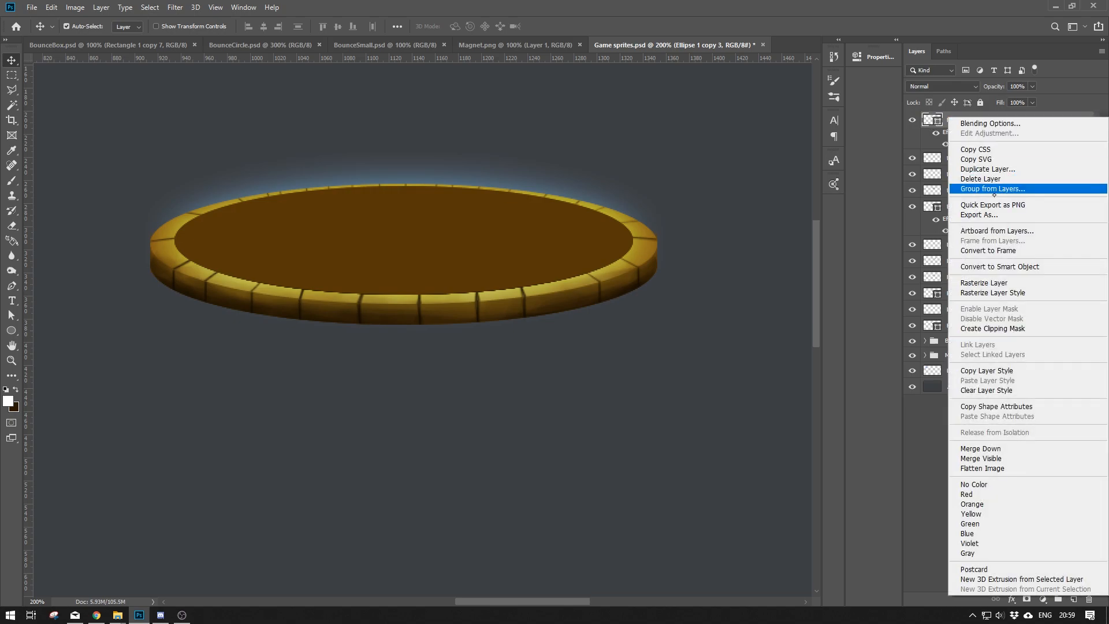
{"action": "left_click", "coordinate": [994, 283]}
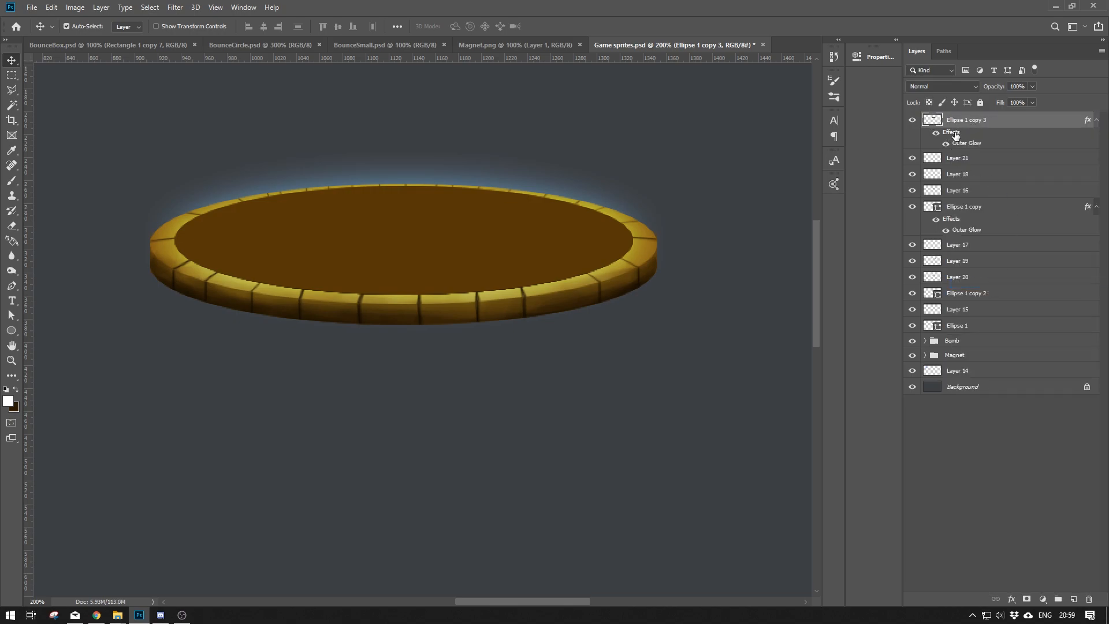
{"action": "left_click_drag", "start_coordinate": [1078, 587], "coordinate": [1089, 598]}
{"action": "left_click", "coordinate": [912, 119]}
{"action": "left_click", "coordinate": [911, 120]}
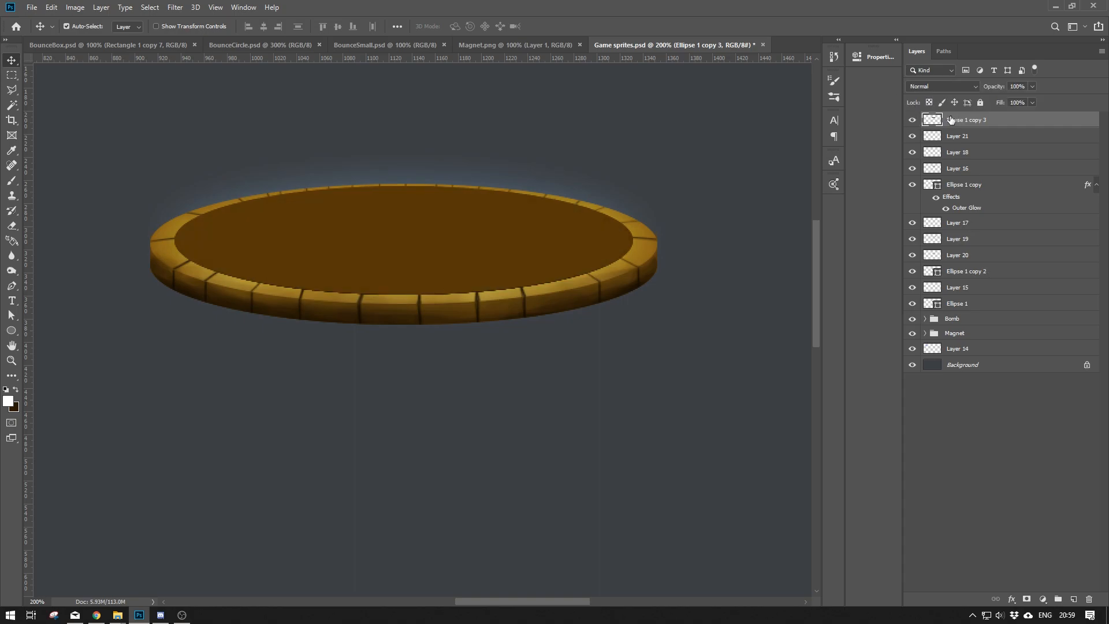
{"action": "left_click_drag", "start_coordinate": [934, 120], "coordinate": [927, 128]}
Fill the Ellipse 1 copy 3 shape with white (#ffffff) and delete its layer effects.
{"action": "double_click", "coordinate": [928, 122]}
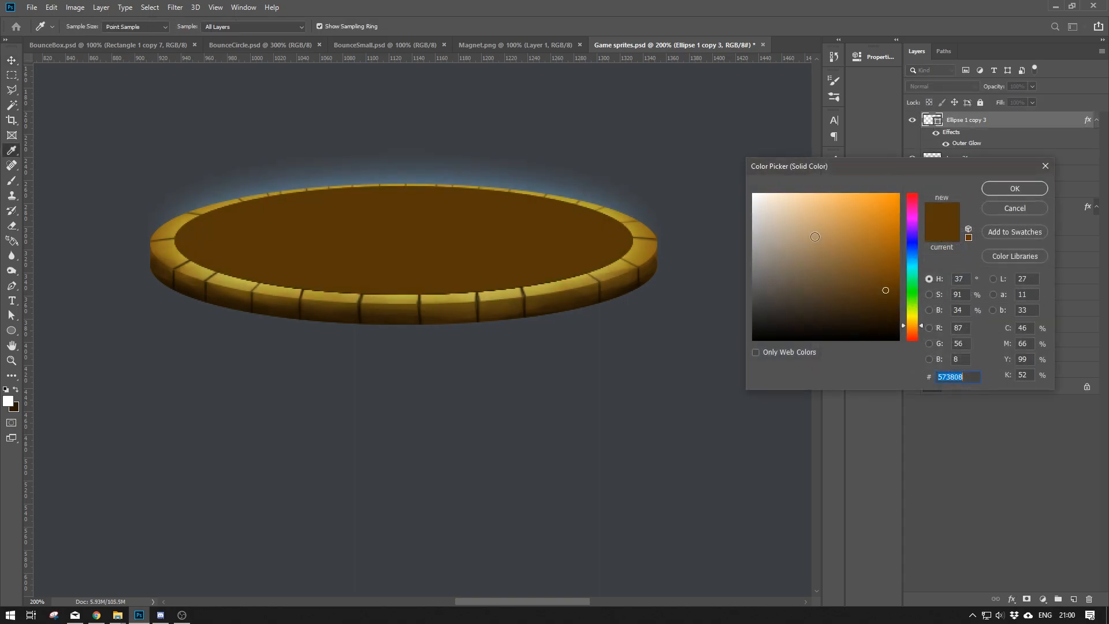
{"action": "type", "text": "ffffff"}
{"action": "key", "text": "Return"}
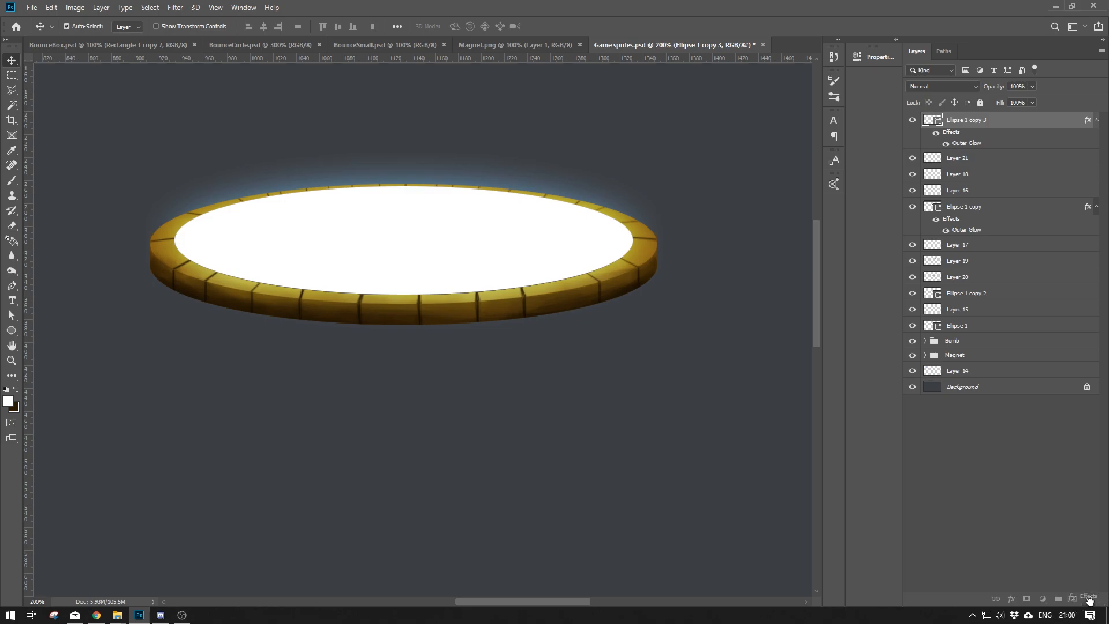
{"action": "left_click_drag", "start_coordinate": [1087, 601], "coordinate": [1088, 599]}
Duplicate the white ellipse and fill the duplicate with black.
{"action": "left_click_drag", "start_coordinate": [976, 124], "coordinate": [1073, 598]}
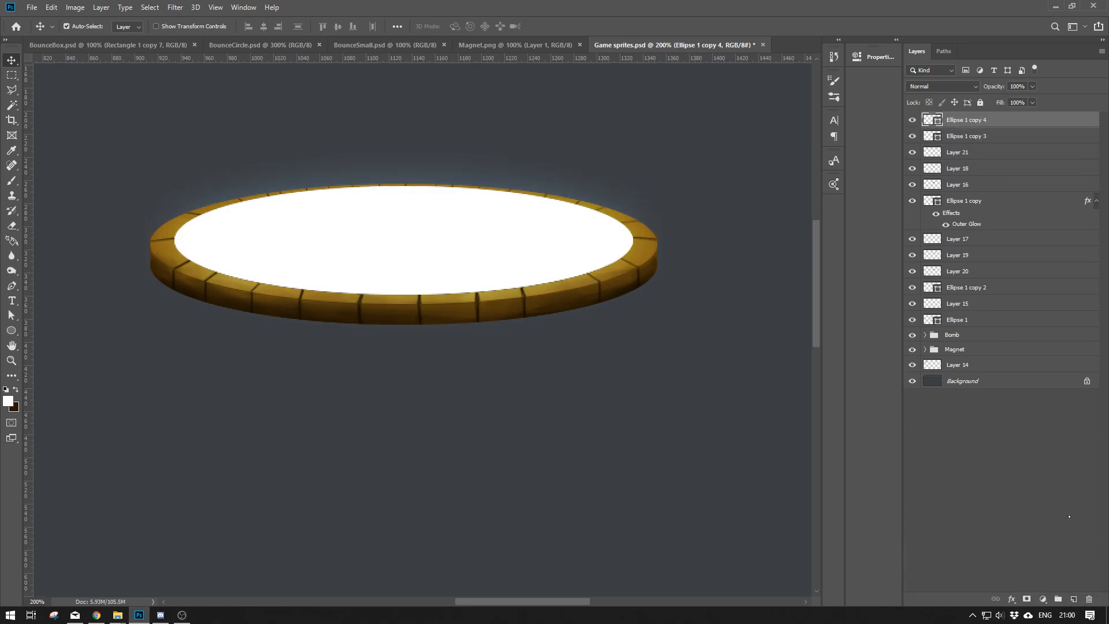
{"action": "double_click", "coordinate": [929, 122]}
{"action": "left_click_drag", "start_coordinate": [806, 237], "coordinate": [718, 361]}
{"action": "left_click", "coordinate": [1013, 188]}
Shrink the black ellipse to about 99% width and 97% height, shifting it toward the white ellipse's lower-left edge.
{"action": "key", "text": "ctrl+t"}
{"action": "left_click_drag", "start_coordinate": [633, 184], "coordinate": [619, 188]}
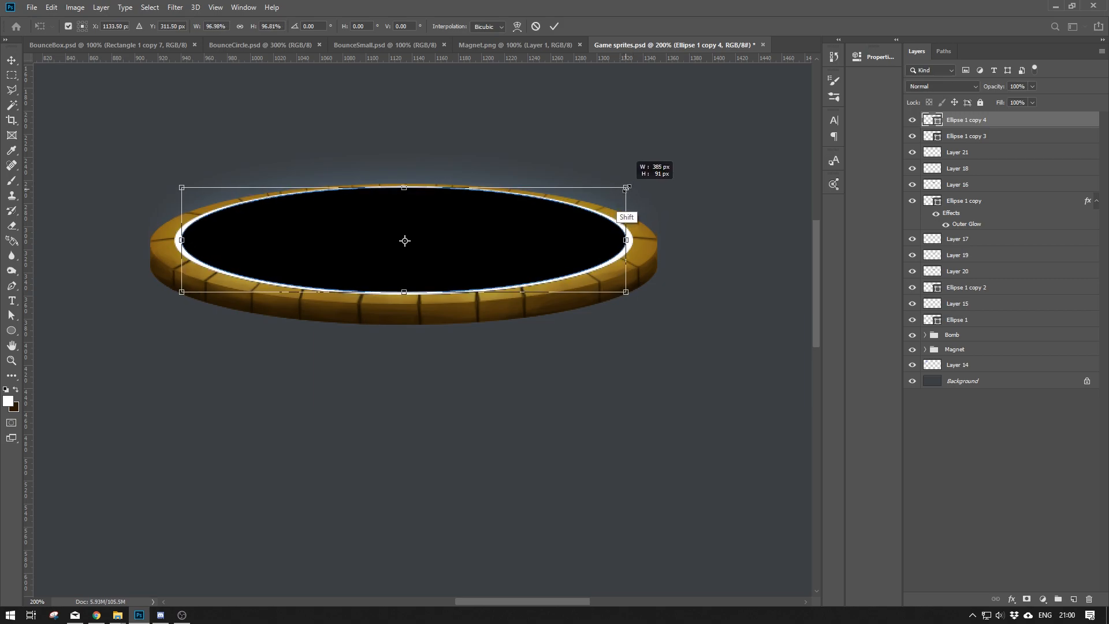
{"action": "left_click_drag", "start_coordinate": [515, 235], "coordinate": [498, 237]}
{"action": "left_click_drag", "start_coordinate": [612, 243], "coordinate": [622, 238]}
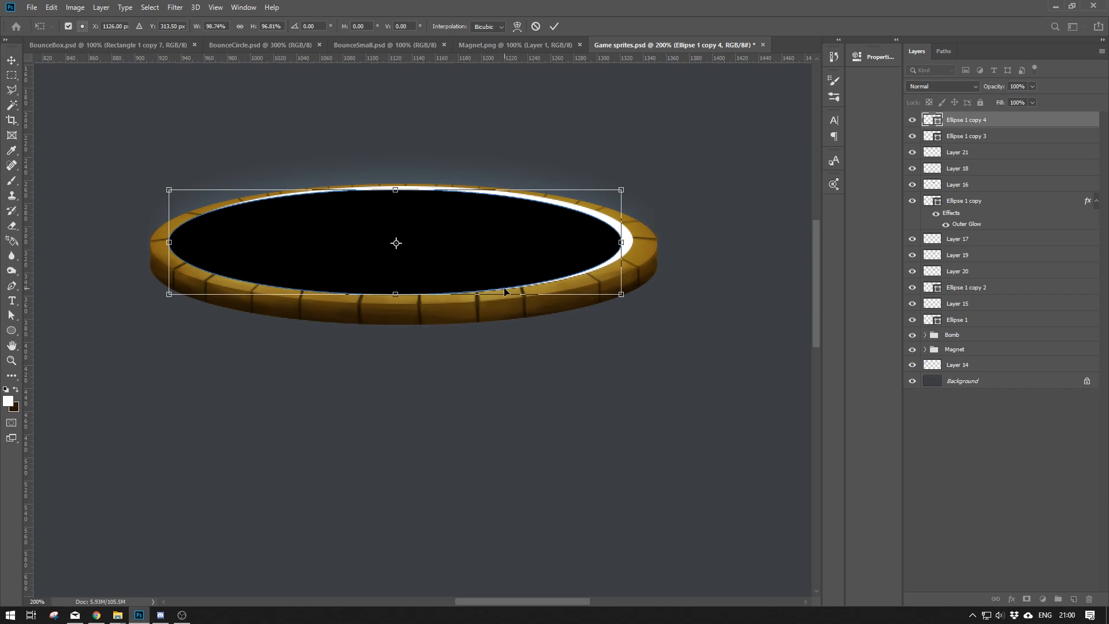
{"action": "key", "text": "Return"}
Cut the black ellipse's area out of a rasterized duplicate of Ellipse 1 copy 3 and hide both source ellipses.
{"action": "left_click_drag", "start_coordinate": [990, 137], "coordinate": [1072, 598]}
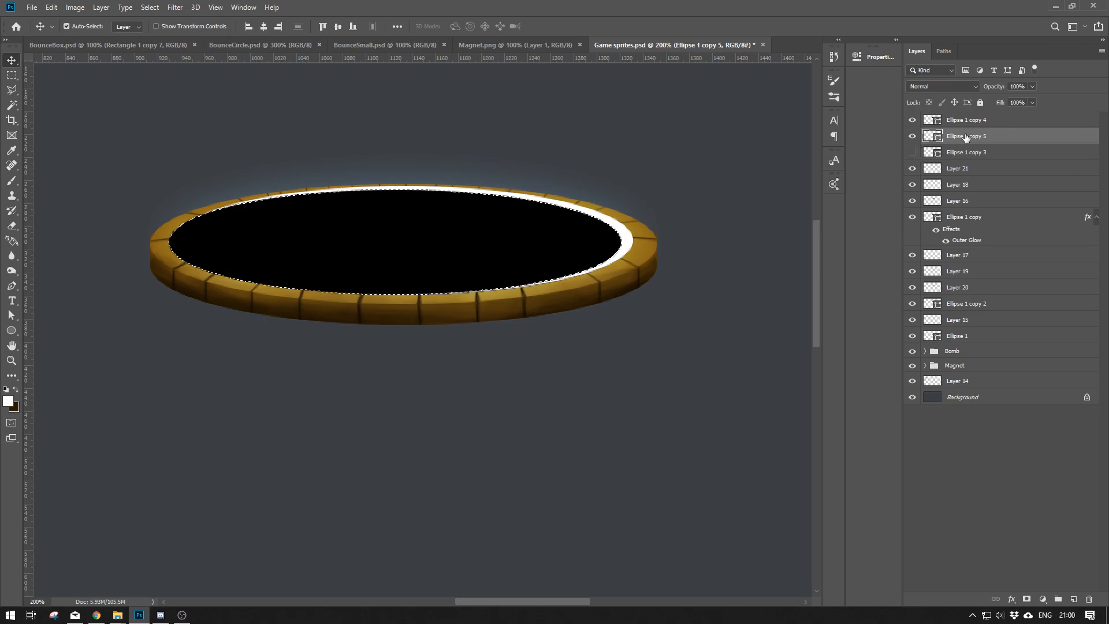
{"action": "right_click", "coordinate": [961, 139]}
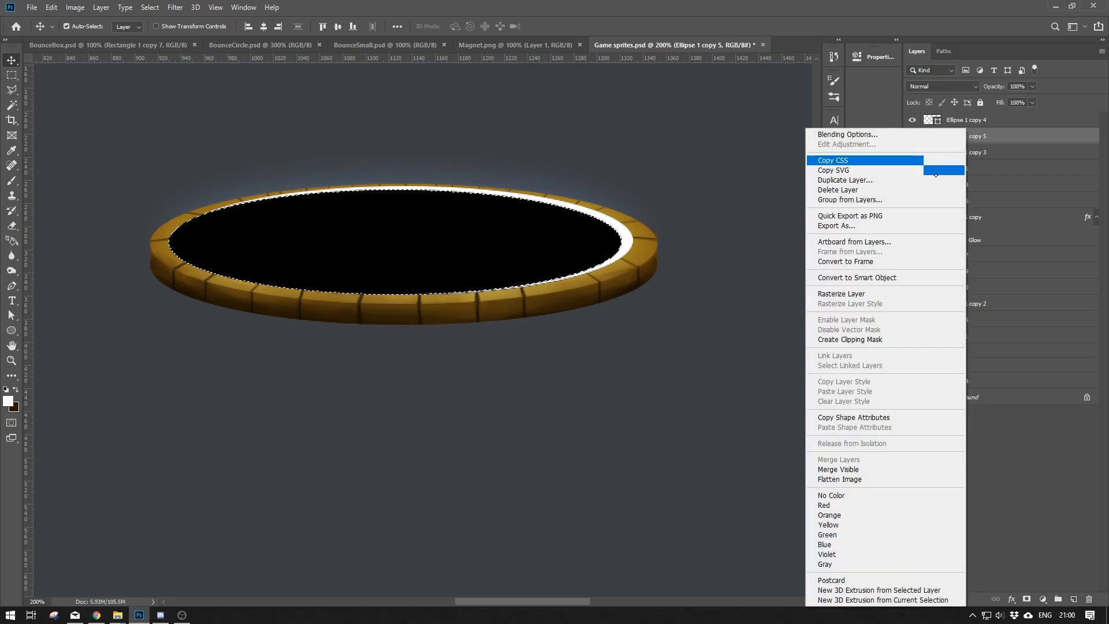
{"action": "left_click", "coordinate": [915, 121]}
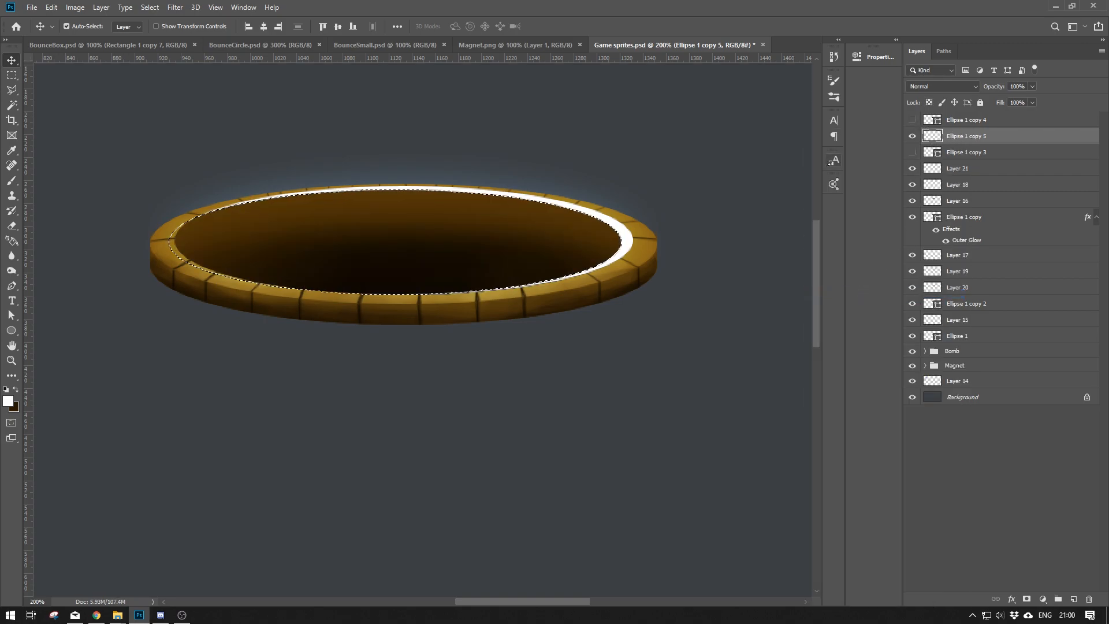
Reshape the white crescent on Ellipse 1 copy 5 so its upper-left arc sweeps above the hole's rim.
{"action": "key", "text": "ctrl+t"}
{"action": "mouse_move", "coordinate": [633, 241]}
{"action": "left_mouse_down"}
{"action": "mouse_move", "coordinate": [674, 234]}
{"action": "mouse_move", "coordinate": [633, 238]}
{"action": "left_mouse_up"}
{"action": "right_click", "coordinate": [618, 214]}
{"action": "left_click", "coordinate": [638, 263]}
{"action": "right_click", "coordinate": [453, 238]}
{"action": "left_click", "coordinate": [480, 248]}
{"action": "left_click_drag", "start_coordinate": [389, 298], "coordinate": [390, 295]}
{"action": "right_click", "coordinate": [603, 218]}
{"action": "left_click", "coordinate": [623, 240]}
{"action": "left_click_drag", "start_coordinate": [626, 235], "coordinate": [635, 236]}
{"action": "key", "text": "Return"}
Duplicate the white crescent, flip it horizontally and fit it along the left inside edge of the brick rim.
{"action": "left_click_drag", "start_coordinate": [1007, 137], "coordinate": [1073, 599]}
{"action": "left_click", "coordinate": [51, 8]}
{"action": "mouse_move", "coordinate": [75, 270]}
{"action": "left_click", "coordinate": [239, 399]}
{"action": "key", "text": "ctrl+t"}
{"action": "left_click_drag", "start_coordinate": [550, 186], "coordinate": [580, 186]}
{"action": "left_click_drag", "start_coordinate": [665, 167], "coordinate": [472, 190]}
{"action": "left_click_drag", "start_coordinate": [225, 235], "coordinate": [220, 224]}
{"action": "left_click_drag", "start_coordinate": [466, 232], "coordinate": [602, 234]}
{"action": "key", "text": "Return"}
{"action": "key", "text": "v"}
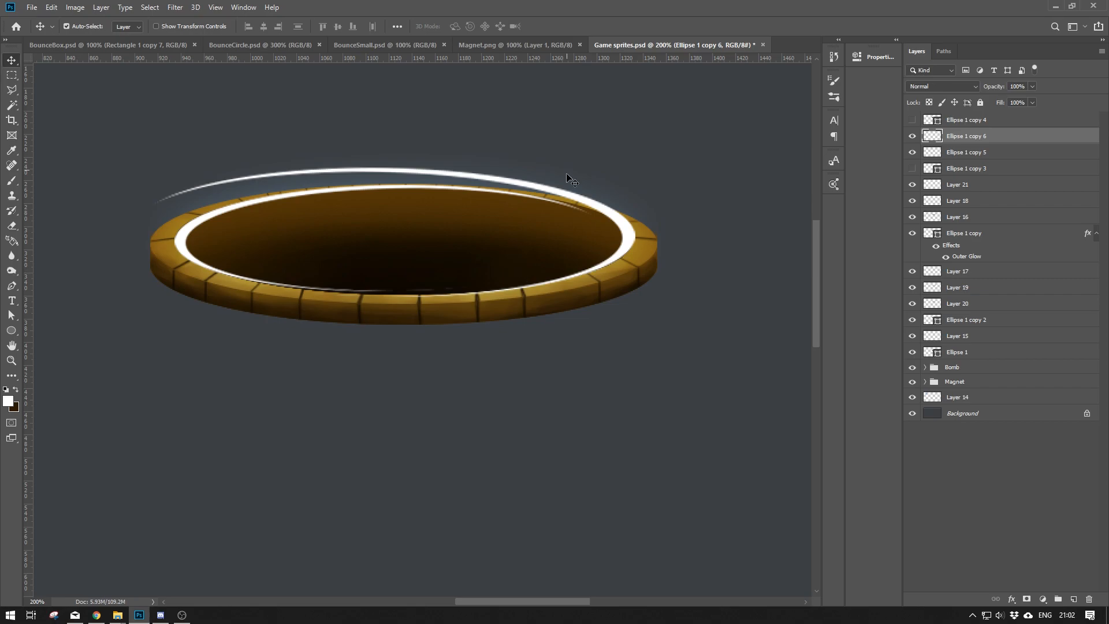
Make a smaller copy of the left-hand arc, flip it vertically and place it inside the hole.
{"action": "left_click_drag", "start_coordinate": [191, 226], "coordinate": [250, 223]}
{"action": "key", "text": "ctrl+t"}
{"action": "left_click_drag", "start_coordinate": [653, 182], "coordinate": [532, 199]}
{"action": "key", "text": "Return"}
{"action": "left_click", "coordinate": [51, 7]}
{"action": "mouse_move", "coordinate": [69, 270]}
{"action": "left_click", "coordinate": [228, 410]}
{"action": "left_click_drag", "start_coordinate": [379, 286], "coordinate": [390, 278]}
{"action": "key", "text": "ctrl+t"}
{"action": "left_click_drag", "start_coordinate": [546, 189], "coordinate": [538, 197]}
{"action": "key", "text": "Return"}
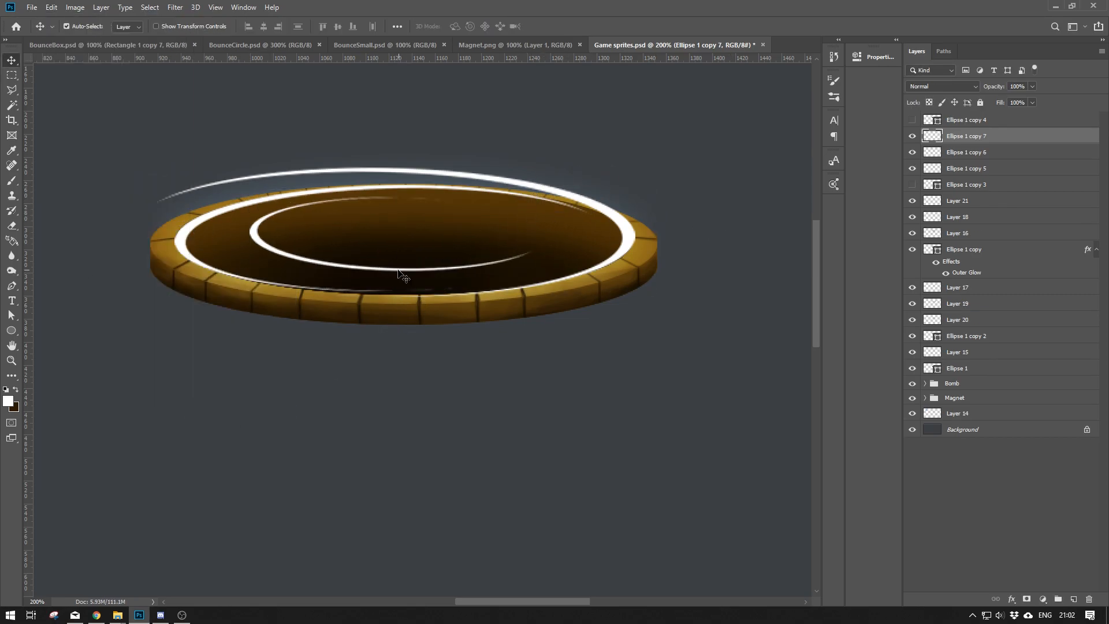
Duplicate the small inner arc and scale the duplicate down to fit inside it.
{"action": "left_click_drag", "start_coordinate": [980, 144], "coordinate": [1073, 599]}
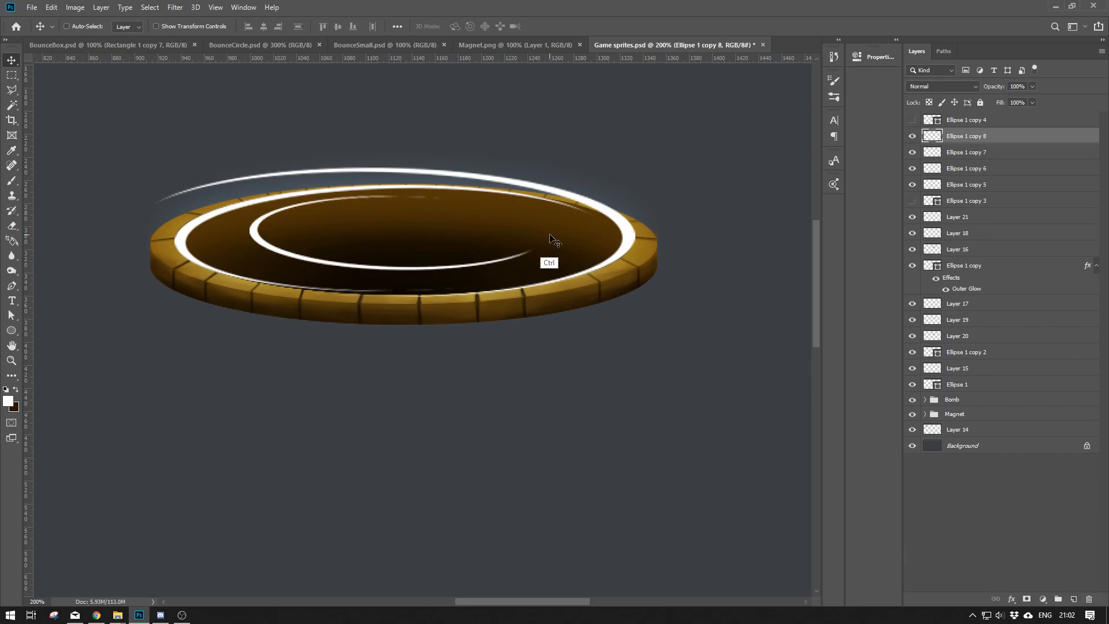
{"action": "key", "text": "ctrl+t"}
{"action": "left_click_drag", "start_coordinate": [535, 196], "coordinate": [512, 204]}
{"action": "left_click_drag", "start_coordinate": [406, 244], "coordinate": [409, 241]}
{"action": "left_click_drag", "start_coordinate": [512, 201], "coordinate": [497, 209]}
{"action": "left_click_drag", "start_coordinate": [400, 231], "coordinate": [399, 227]}
{"action": "key", "text": "Return"}
Flip the smallest arc horizontally and nudge it sideways so its thick end faces the hole's right side.
{"action": "left_click", "coordinate": [51, 8]}
{"action": "mouse_move", "coordinate": [86, 271]}
{"action": "left_click", "coordinate": [235, 401]}
{"action": "key", "text": "shift+Right"}
{"action": "key", "text": "shift+Right"}
{"action": "key", "text": "shift+Right"}
{"action": "key", "text": "shift+Right"}
{"action": "key", "text": "shift+Left"}
{"action": "key", "text": "shift+Right"}
{"action": "key", "text": "shift+Right"}
{"action": "key", "text": "shift+Right"}
{"action": "key", "text": "shift+Left"}
{"action": "key", "text": "shift+Left"}
{"action": "key", "text": "shift+Left"}
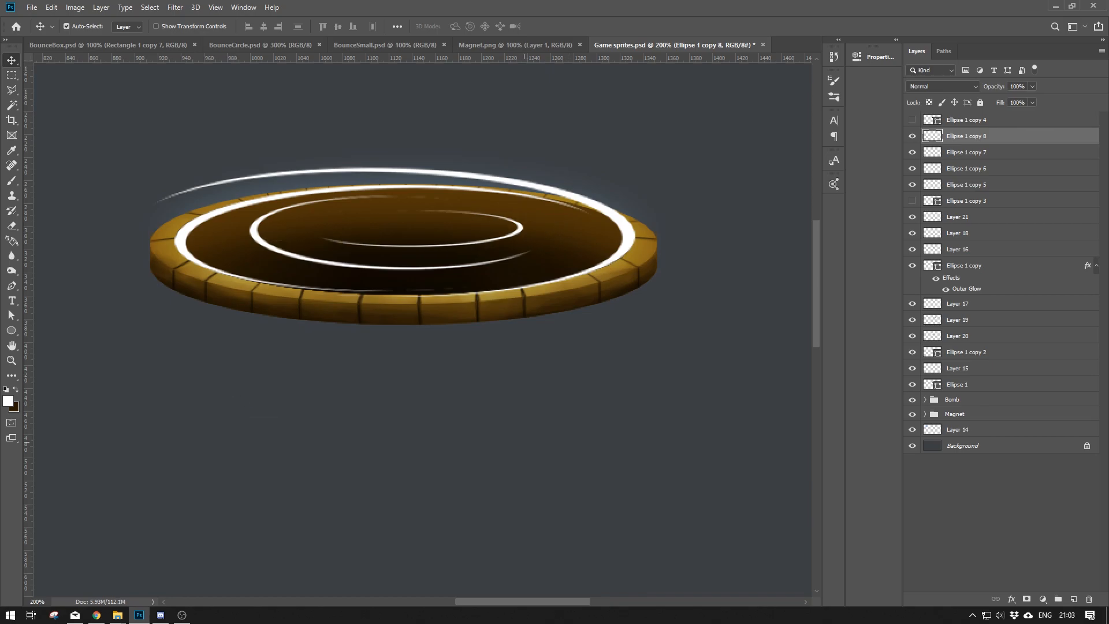
{"action": "left_click", "coordinate": [964, 184]}
{"action": "left_click", "coordinate": [1011, 598]}
{"action": "left_click", "coordinate": [1022, 589]}
{"action": "left_click", "coordinate": [811, 250]}
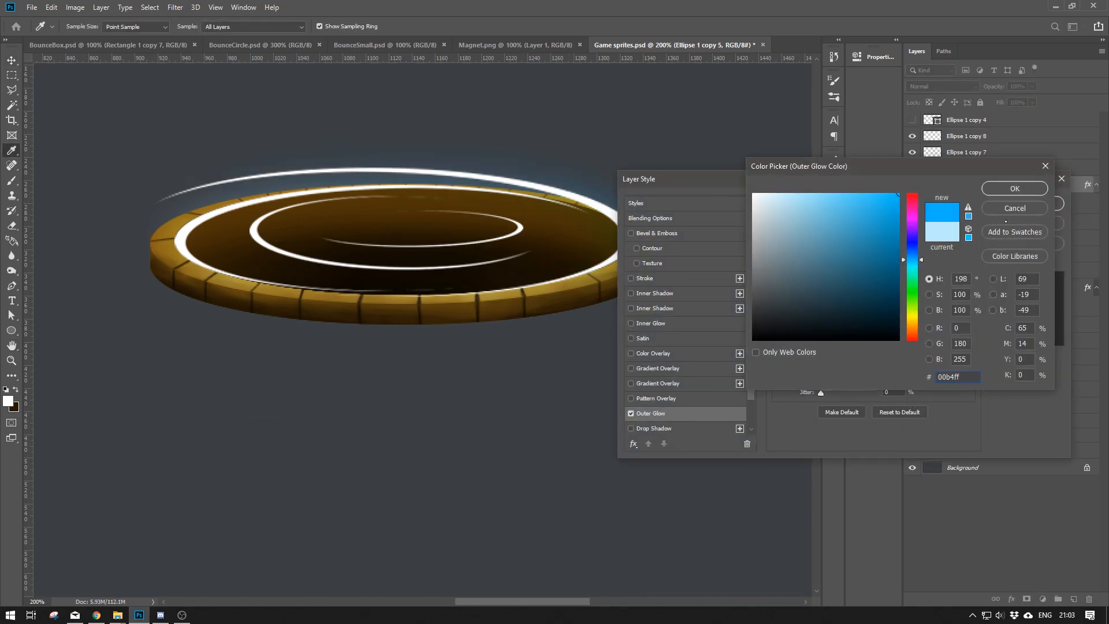
{"action": "left_click", "coordinate": [1005, 190]}
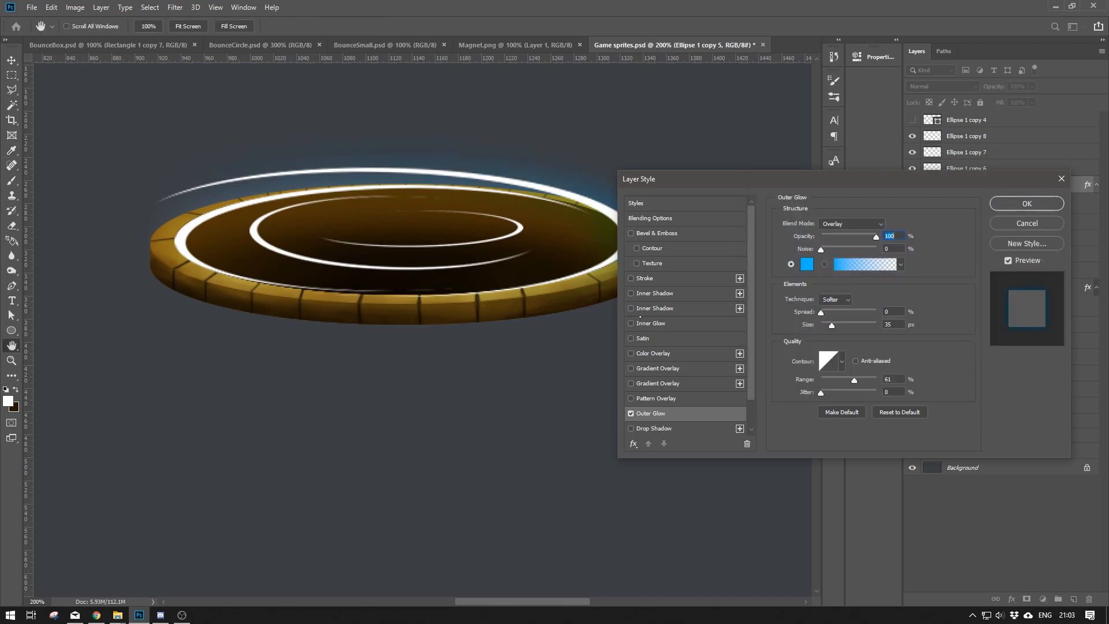
{"action": "left_click", "coordinate": [650, 324]}
{"action": "left_click", "coordinate": [807, 264]}
{"action": "left_click", "coordinate": [910, 252]}
{"action": "left_click_drag", "start_coordinate": [886, 233], "coordinate": [902, 192]}
{"action": "left_click", "coordinate": [1008, 189]}
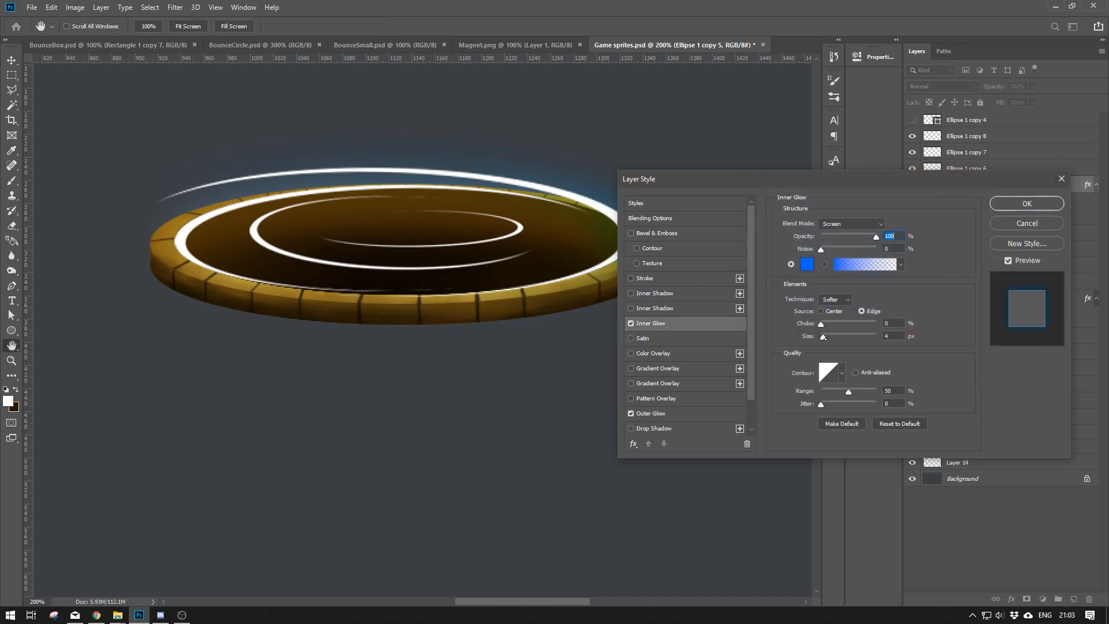
{"action": "left_click", "coordinate": [1027, 223]}
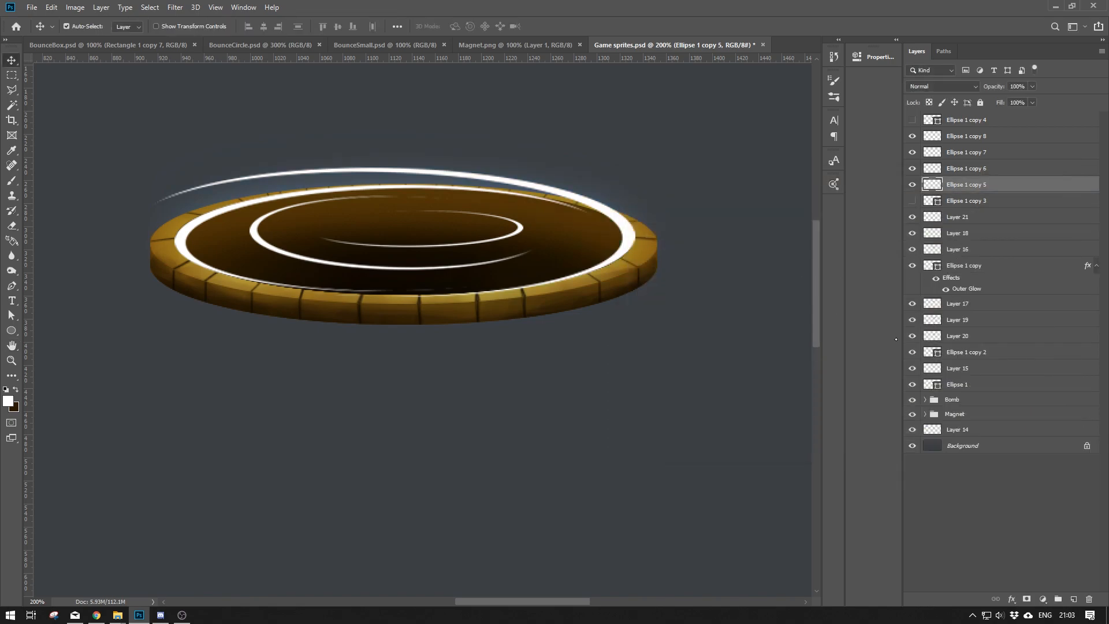
Add an Outer Glow to Ellipse 1 copy 5 with the blue glow color #008efb.
{"action": "left_click", "coordinate": [1011, 598]}
{"action": "left_click", "coordinate": [1021, 579]}
{"action": "left_click", "coordinate": [807, 264]}
{"action": "left_click_drag", "start_coordinate": [885, 215], "coordinate": [896, 216]}
{"action": "left_click_drag", "start_coordinate": [912, 259], "coordinate": [912, 255]}
{"action": "left_click", "coordinate": [896, 217]}
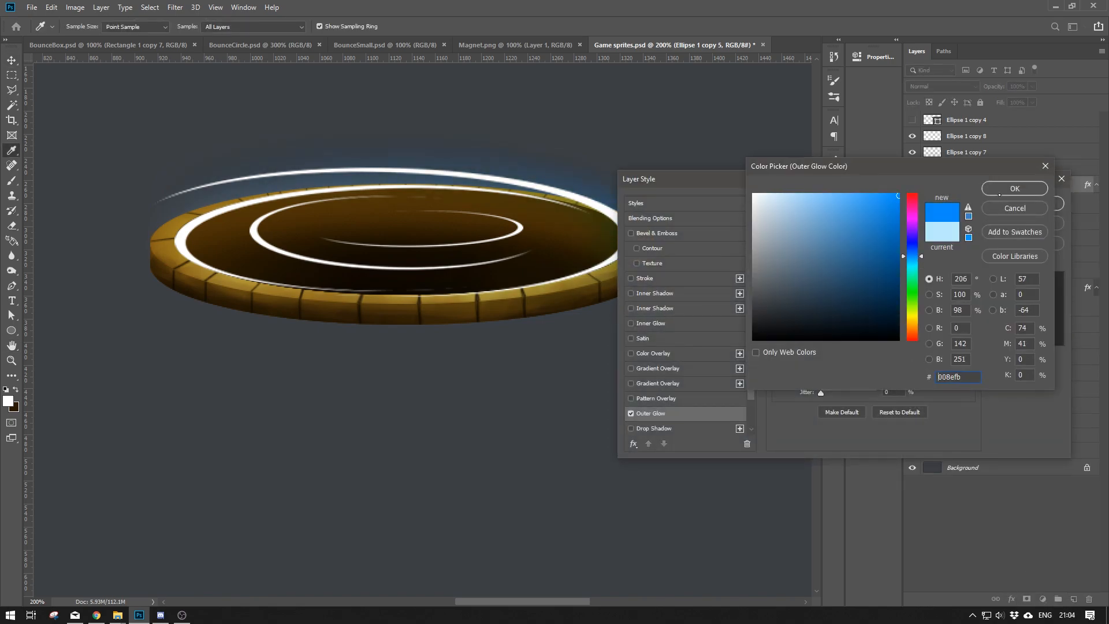
{"action": "left_click", "coordinate": [1001, 189]}
Try a 1 px centered stroke in dark blue on Ellipse 1 copy 5, and disable the stroke.
{"action": "left_click", "coordinate": [644, 277]}
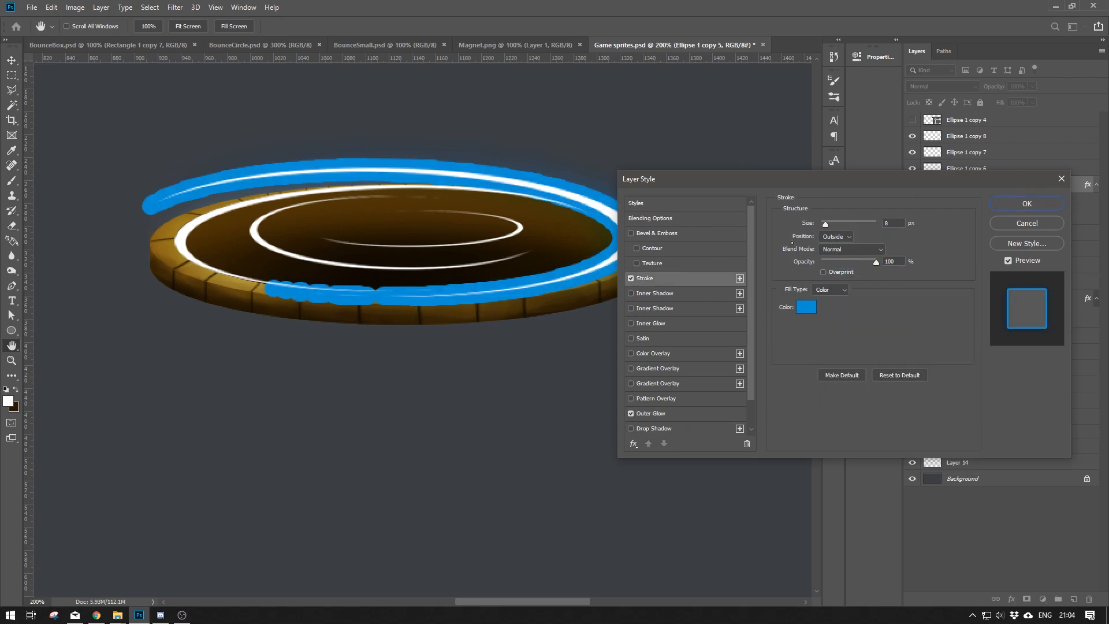
{"action": "left_click_drag", "start_coordinate": [825, 224], "coordinate": [820, 223]}
{"action": "left_click", "coordinate": [834, 237]}
{"action": "left_click", "coordinate": [849, 262]}
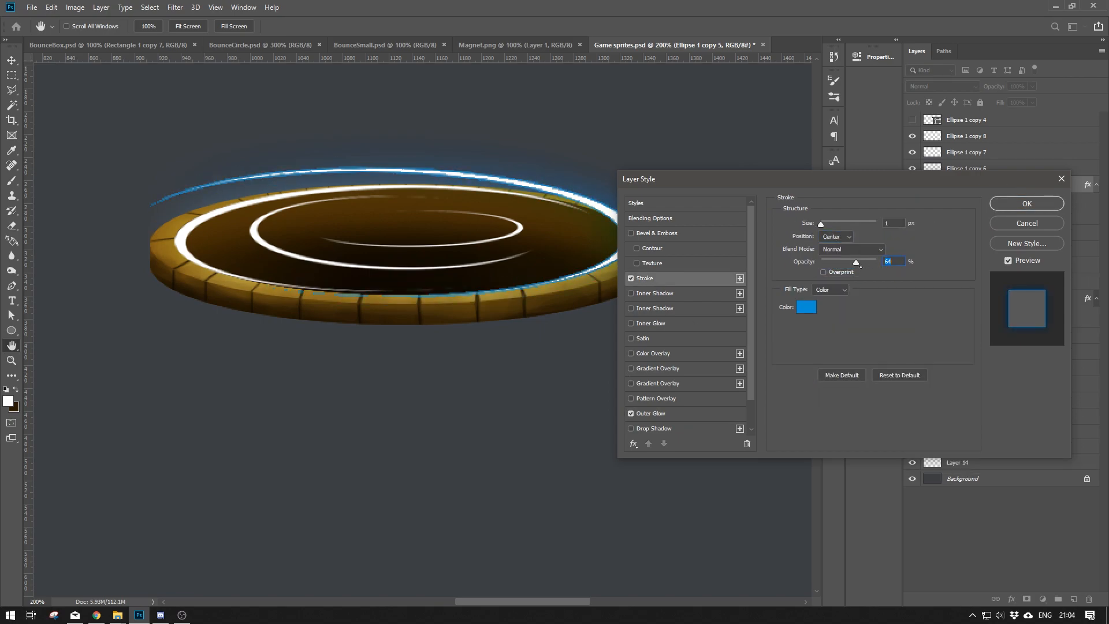
{"action": "left_click_drag", "start_coordinate": [826, 179], "coordinate": [819, 263]}
{"action": "left_click", "coordinate": [799, 391]}
{"action": "left_click", "coordinate": [893, 294]}
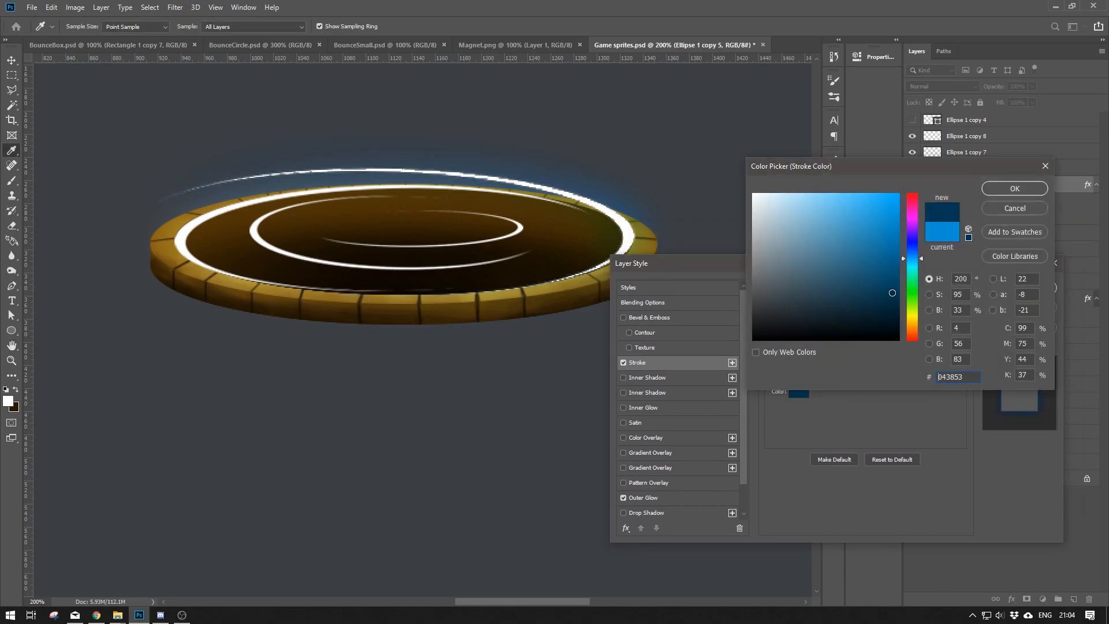
{"action": "left_click_drag", "start_coordinate": [892, 293], "coordinate": [890, 290]}
{"action": "key", "text": "Escape"}
{"action": "left_click", "coordinate": [623, 362]}
{"action": "left_click", "coordinate": [623, 363]}
{"action": "left_click", "coordinate": [623, 363]}
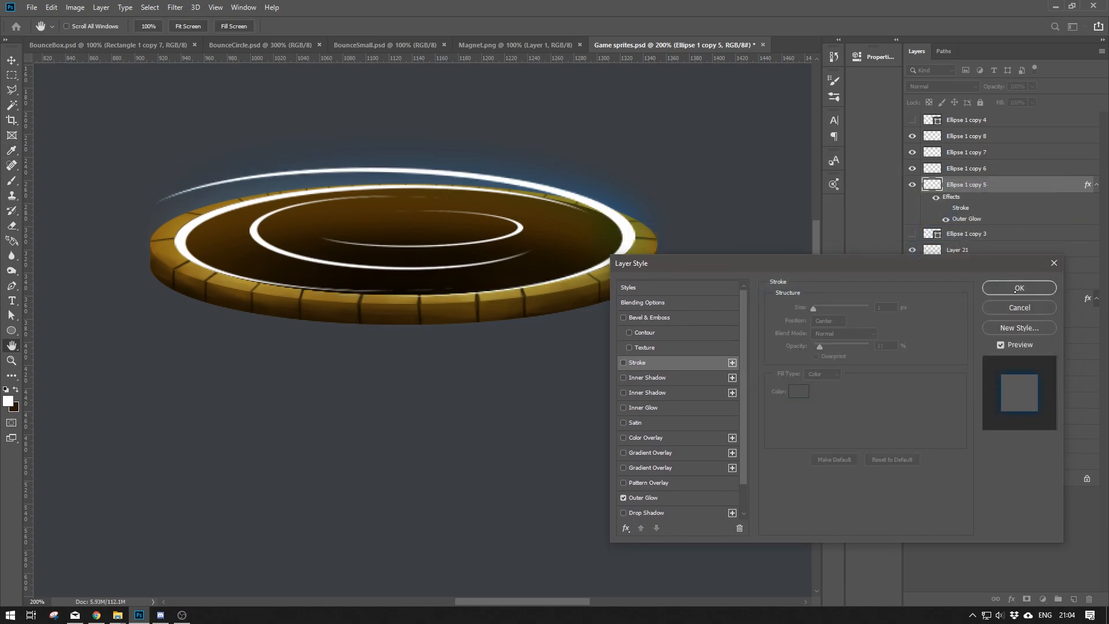
Add a light blue Color Overlay to Ellipse 1 copy 5 and apply the layer style.
{"action": "left_click", "coordinate": [645, 438]}
{"action": "left_click", "coordinate": [891, 310]}
{"action": "left_click", "coordinate": [878, 235]}
{"action": "left_click_drag", "start_coordinate": [913, 263], "coordinate": [897, 201]}
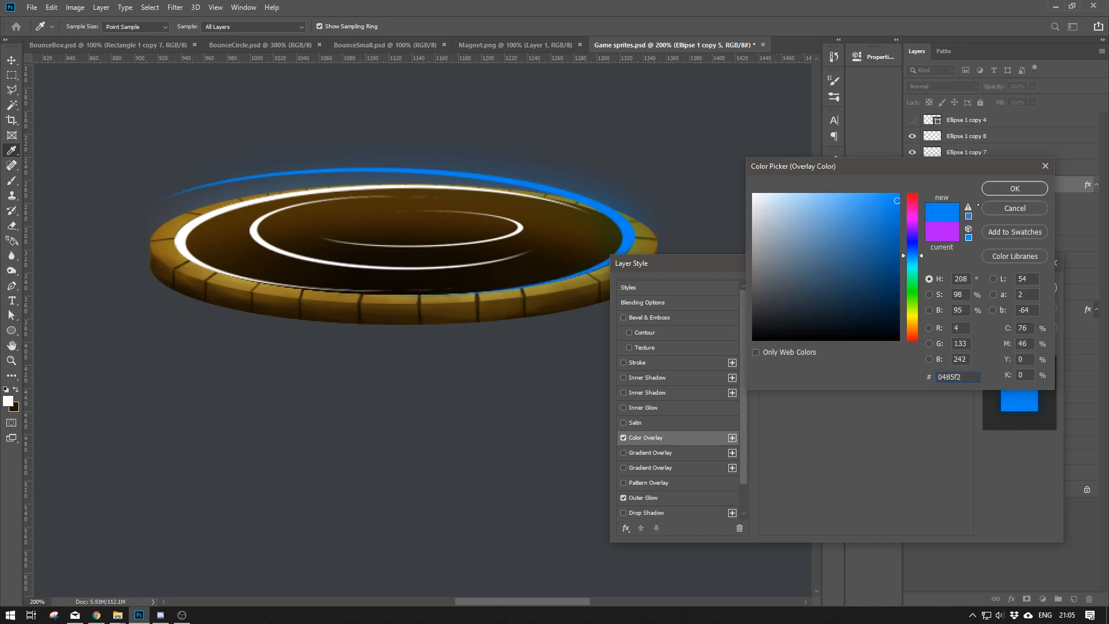
{"action": "key", "text": "Return"}
{"action": "key", "text": "Return"}
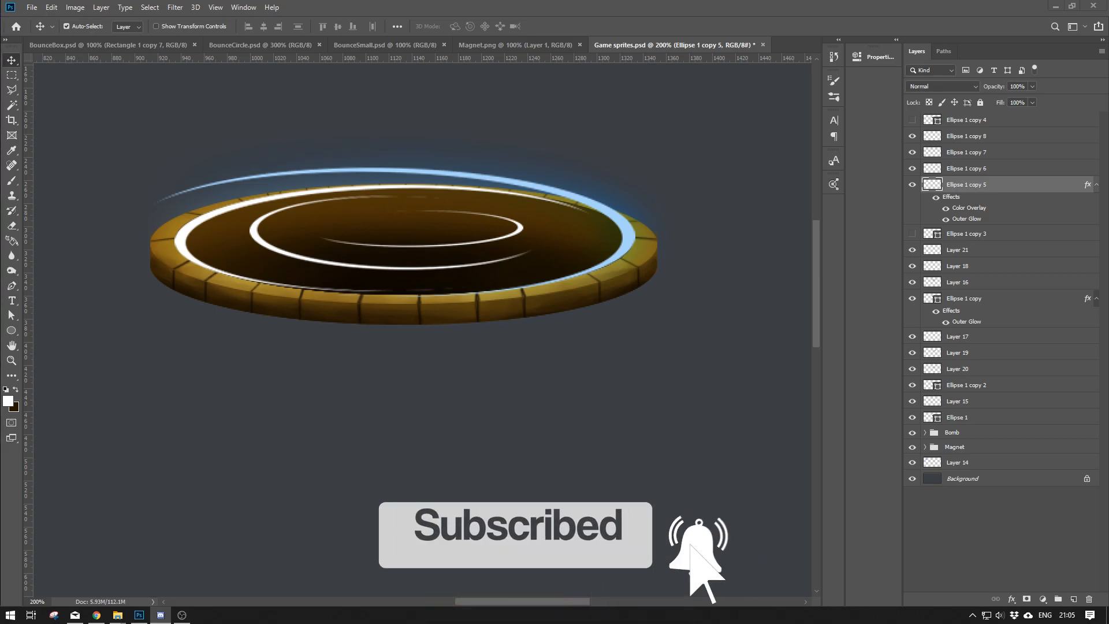
Copy the layer style of Ellipse 1 copy 5 onto the Ellipse 1 copy 6, copy 7 and copy 8 layers.
{"action": "right_click", "coordinate": [967, 185]}
{"action": "left_click", "coordinate": [832, 383]}
{"action": "left_click", "coordinate": [964, 135]}
{"action": "left_click", "coordinate": [964, 168], "text": "shift"}
{"action": "right_click", "coordinate": [967, 168]}
{"action": "left_click", "coordinate": [832, 394]}
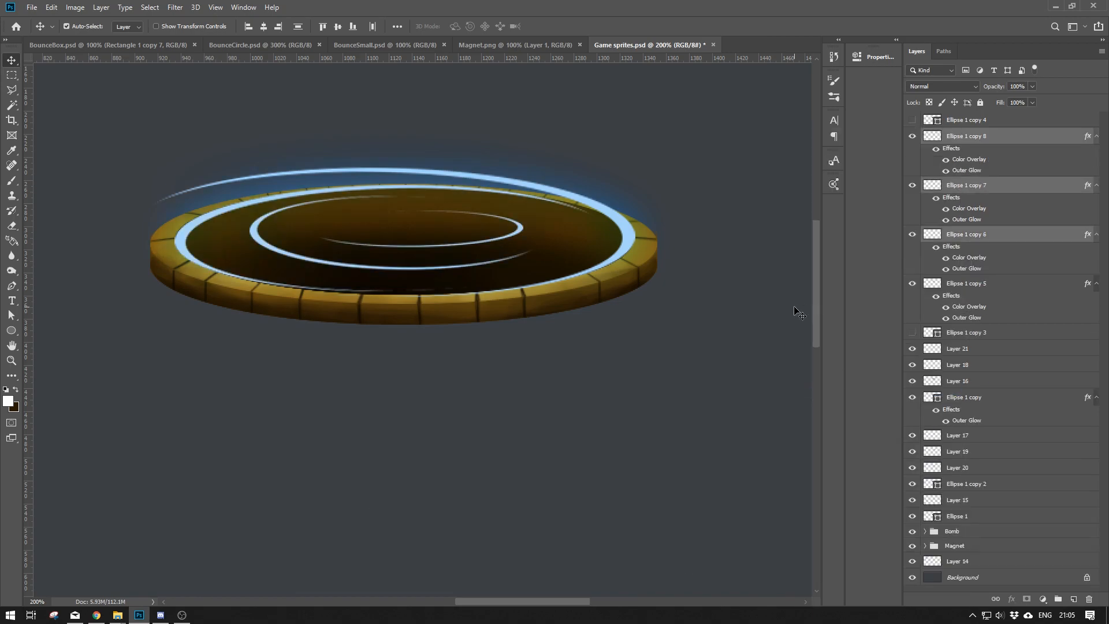
Try a blue Outer Glow with 29% spread and 13 px size on Ellipse 1 copy 8.
{"action": "double_click", "coordinate": [966, 170]}
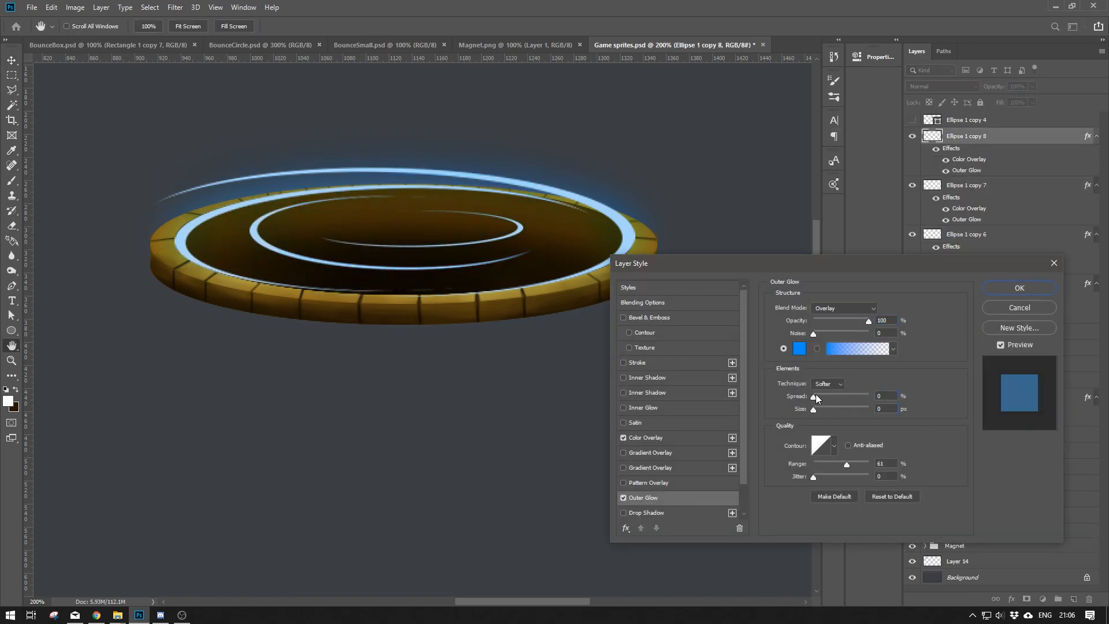
{"action": "left_click_drag", "start_coordinate": [813, 397], "coordinate": [829, 396]}
{"action": "left_click_drag", "start_coordinate": [813, 409], "coordinate": [819, 409]}
{"action": "left_click", "coordinate": [830, 396]}
{"action": "left_click", "coordinate": [798, 349]}
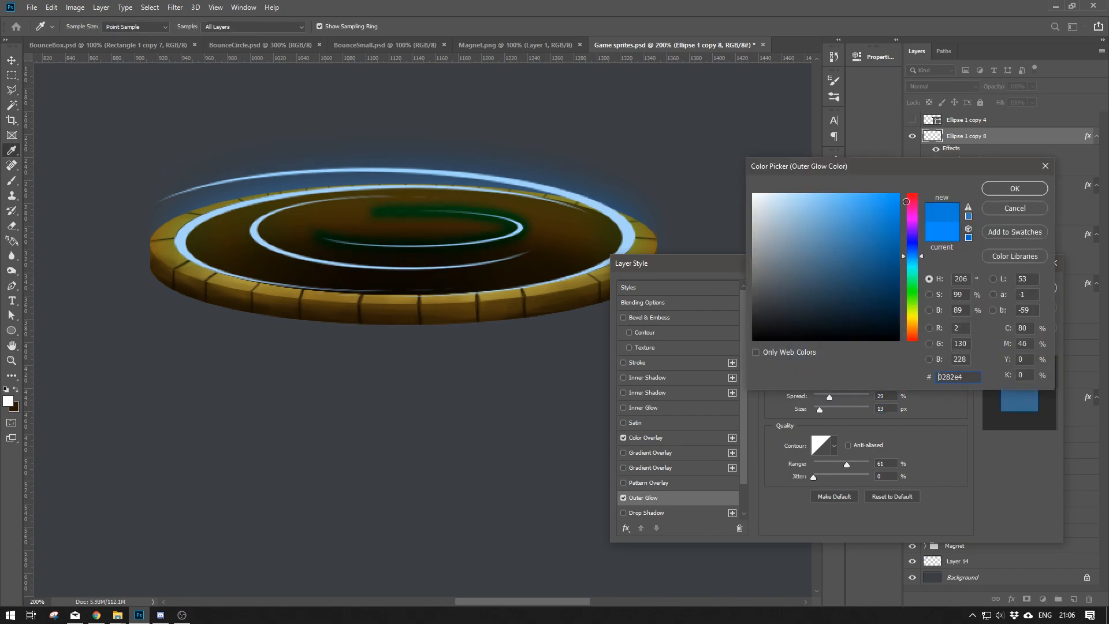
{"action": "left_click", "coordinate": [846, 194]}
{"action": "key", "text": "Return"}
Set the Outer Glow of Ellipse 1 copy 8 to Normal blending, bright blue, 7% spread and 6 px size.
{"action": "left_click_drag", "start_coordinate": [829, 396], "coordinate": [813, 397]}
{"action": "left_click_drag", "start_coordinate": [819, 409], "coordinate": [817, 409]}
{"action": "left_click", "coordinate": [817, 397]}
{"action": "left_click", "coordinate": [799, 349]}
{"action": "left_click", "coordinate": [908, 258]}
{"action": "left_click", "coordinate": [898, 194]}
{"action": "left_click", "coordinate": [1013, 188]}
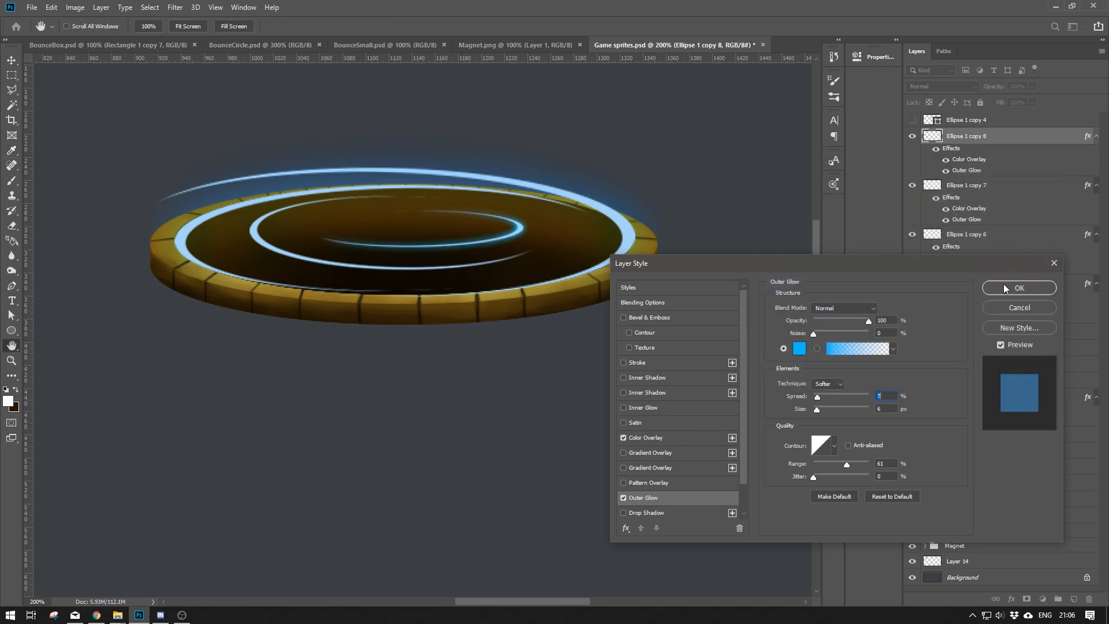
{"action": "left_click", "coordinate": [1019, 290]}
Copy the layer style of Ellipse 1 copy 8 onto the Ellipse 1 copy 7, copy 6 and copy 5 layers.
{"action": "right_click", "coordinate": [979, 136]}
{"action": "left_click", "coordinate": [854, 380]}
{"action": "left_click", "coordinate": [980, 185]}
{"action": "left_click", "coordinate": [977, 283], "text": "shift"}
{"action": "right_click", "coordinate": [976, 284]}
{"action": "left_click", "coordinate": [860, 392]}
Draw a small white square with the Rectangle tool in the empty area above and left of the hole.
{"action": "key", "text": "ctrl+minus"}
{"action": "left_click_drag", "start_coordinate": [606, 364], "coordinate": [717, 273]}
{"action": "key", "text": "ctrl+plus"}
{"action": "left_click_drag", "start_coordinate": [651, 213], "coordinate": [517, 443]}
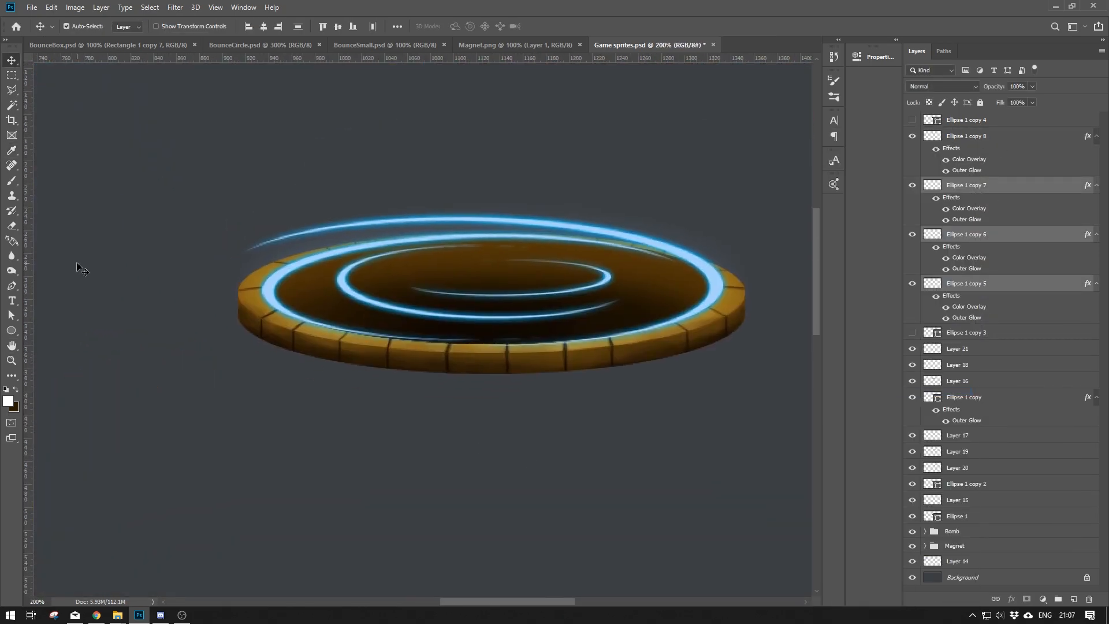
{"action": "left_click", "coordinate": [11, 330]}
{"action": "left_click", "coordinate": [63, 328]}
{"action": "left_click_drag", "start_coordinate": [194, 143], "coordinate": [234, 174]}
{"action": "left_click", "coordinate": [712, 124]}
{"action": "left_click", "coordinate": [691, 142]}
{"action": "left_click", "coordinate": [823, 52]}
Rotate the small white square 45° into a diamond.
{"action": "key", "text": "ctrl+plus"}
{"action": "key", "text": "ctrl+plus"}
{"action": "key", "text": "ctrl+t"}
{"action": "key", "text": "Return"}
{"action": "mouse_move", "coordinate": [341, 213]}
{"action": "left_mouse_down"}
{"action": "mouse_move", "coordinate": [338, 243]}
{"action": "mouse_move", "coordinate": [411, 248]}
{"action": "left_mouse_up"}
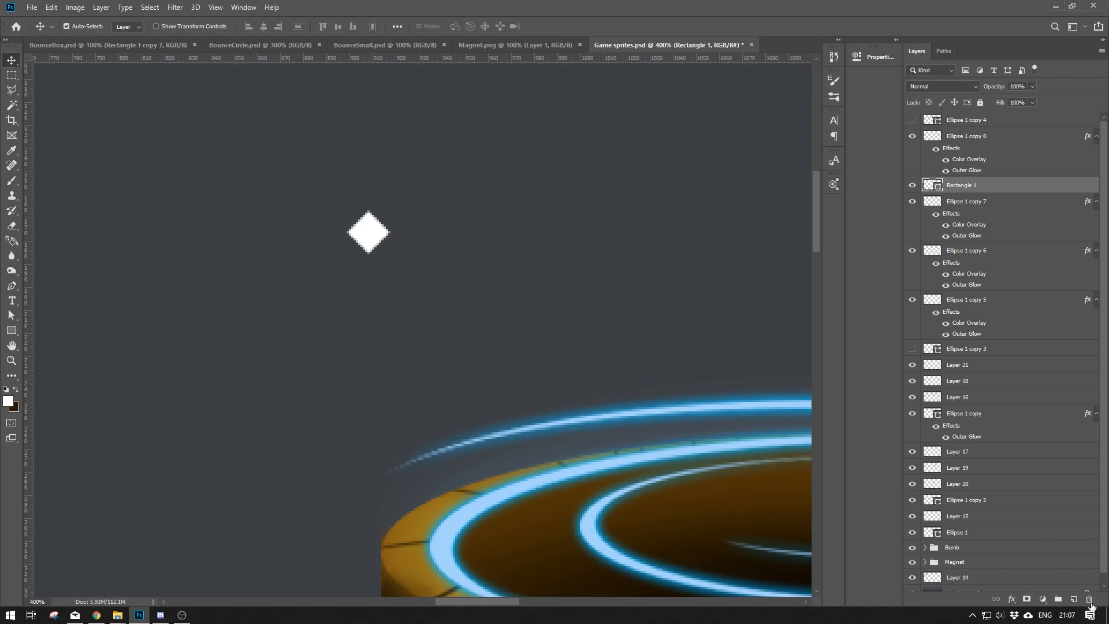
Paint a thin white line through the diamond on a new layer using a small brush.
{"action": "key", "text": "ctrl+shift+alt+n"}
{"action": "key", "text": "b"}
{"action": "left_click", "coordinate": [265, 27]}
{"action": "left_click_drag", "start_coordinate": [265, 41], "coordinate": [304, 40]}
{"action": "right_click", "coordinate": [399, 243]}
{"action": "double_click", "coordinate": [455, 275]}
Duplicate the line layer, rotate the duplicate a quarter turn and align it into a cross over the diamond.
{"action": "left_click_drag", "start_coordinate": [984, 186], "coordinate": [1073, 599]}
{"action": "key", "text": "ctrl+t"}
{"action": "left_click_drag", "start_coordinate": [424, 234], "coordinate": [368, 295]}
{"action": "key", "text": "Return"}
{"action": "key", "text": "v"}
{"action": "key", "text": "Right"}
Merge the two white line layers into one cross and fade the tips of its arms with the Eraser.
{"action": "key", "text": "e"}
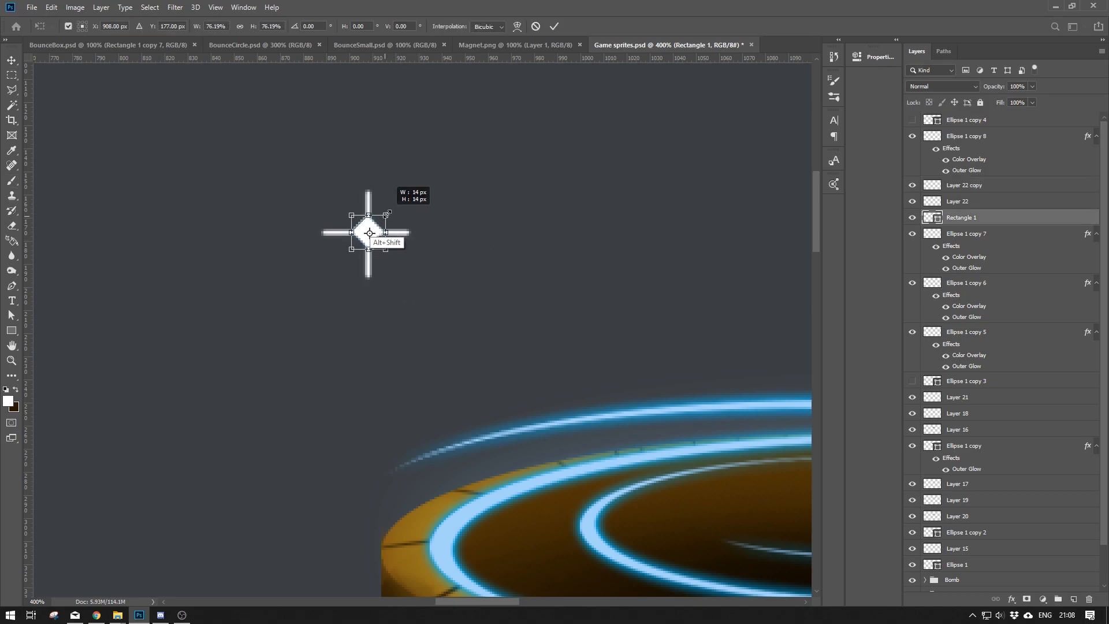
{"action": "left_click", "coordinate": [966, 202], "text": "ctrl"}
{"action": "key", "text": "ctrl+e"}
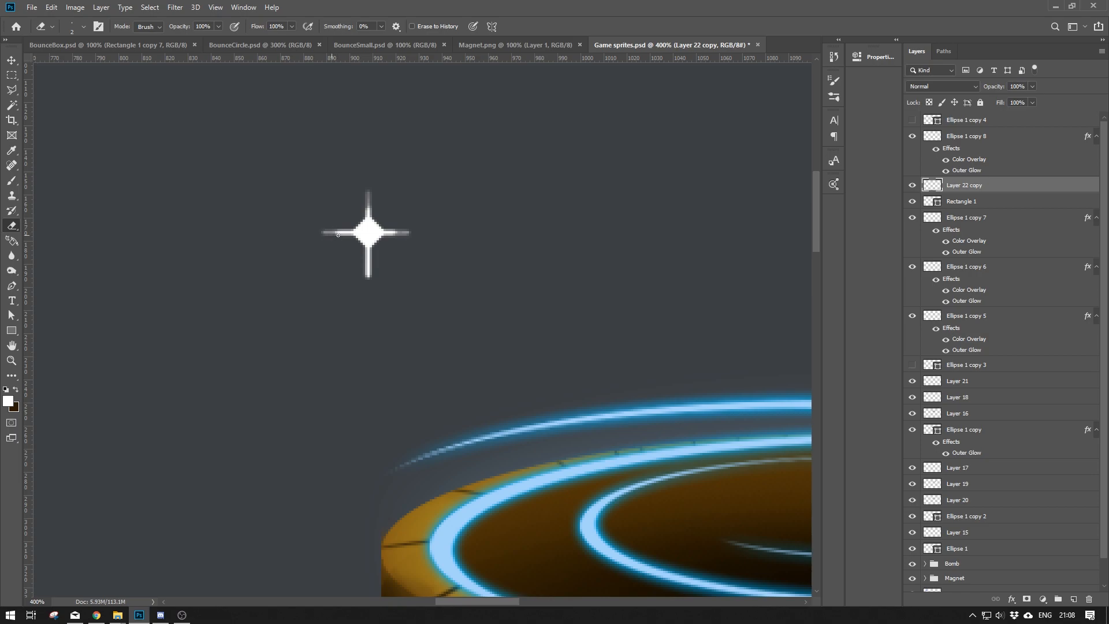
{"action": "left_click_drag", "start_coordinate": [364, 274], "coordinate": [366, 281]}
Merge the cross with the diamond layer and give the star a blue Outer Glow of 8 px with a low spread.
{"action": "key", "text": "ctrl+minus"}
{"action": "key", "text": "ctrl+minus"}
{"action": "key", "text": "ctrl+minus"}
{"action": "key", "text": "ctrl+minus"}
{"action": "key", "text": "ctrl+plus"}
{"action": "left_click_drag", "start_coordinate": [332, 159], "coordinate": [279, 254]}
{"action": "left_click", "coordinate": [960, 201], "text": "ctrl"}
{"action": "key", "text": "ctrl+e"}
{"action": "left_click", "coordinate": [1011, 599]}
{"action": "left_click", "coordinate": [1033, 585]}
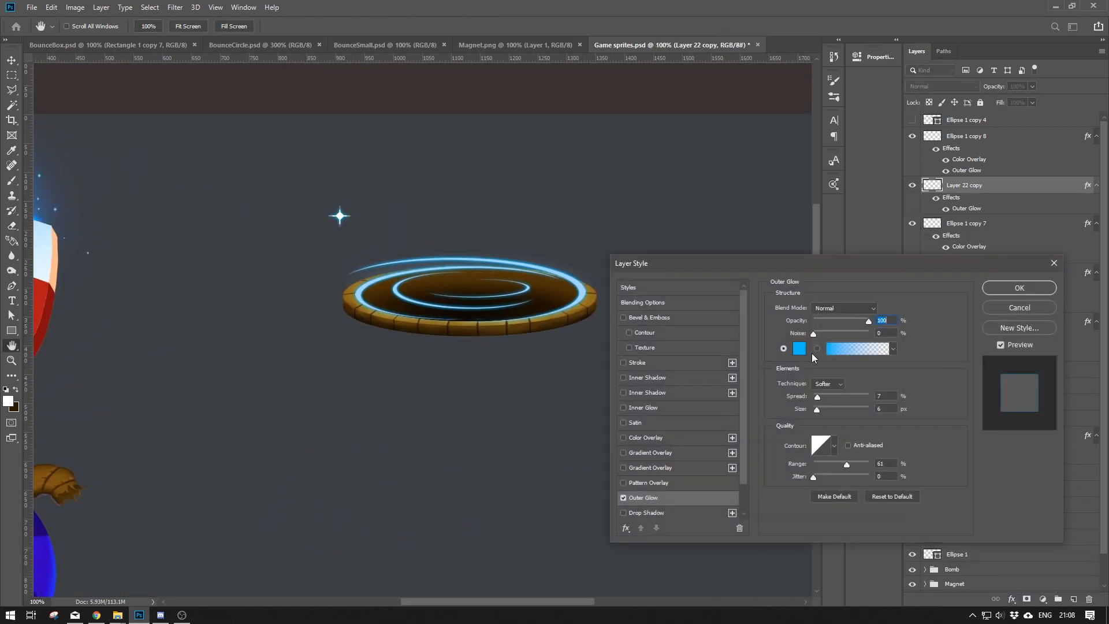
{"action": "left_click_drag", "start_coordinate": [817, 410], "coordinate": [812, 395]}
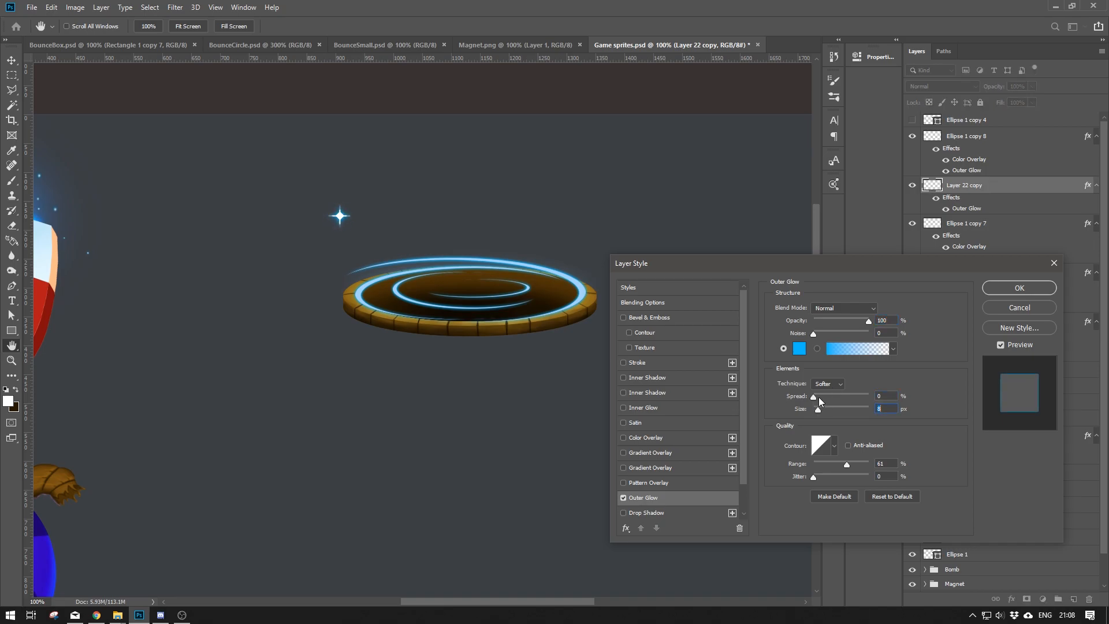
{"action": "key", "text": "Return"}
Place the star on the hole's outer ring and spread resized and rotated duplicates along the swirling rings.
{"action": "key", "text": "v"}
{"action": "left_click_drag", "start_coordinate": [354, 225], "coordinate": [384, 243]}
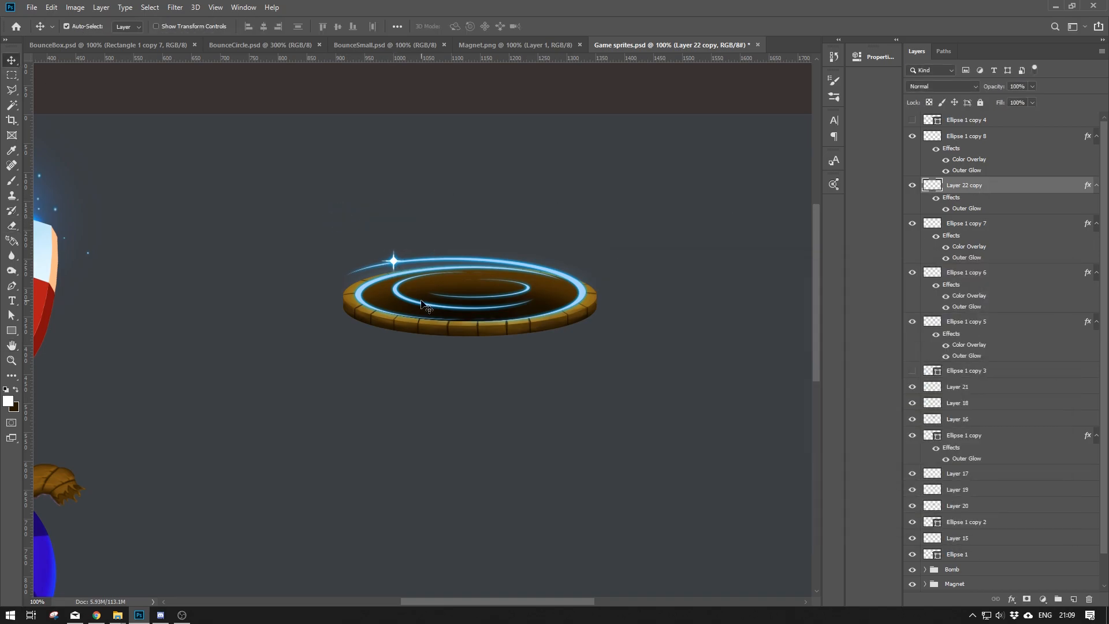
{"action": "scroll", "coordinate": [422, 305], "scroll_direction": "up", "scroll_amount": 2}
{"action": "left_click_drag", "start_coordinate": [701, 263], "coordinate": [718, 238]}
{"action": "key", "text": "ctrl+t"}
{"action": "key", "text": "Return"}
{"action": "left_click_drag", "start_coordinate": [336, 132], "coordinate": [707, 184]}
{"action": "key", "text": "ctrl+1"}
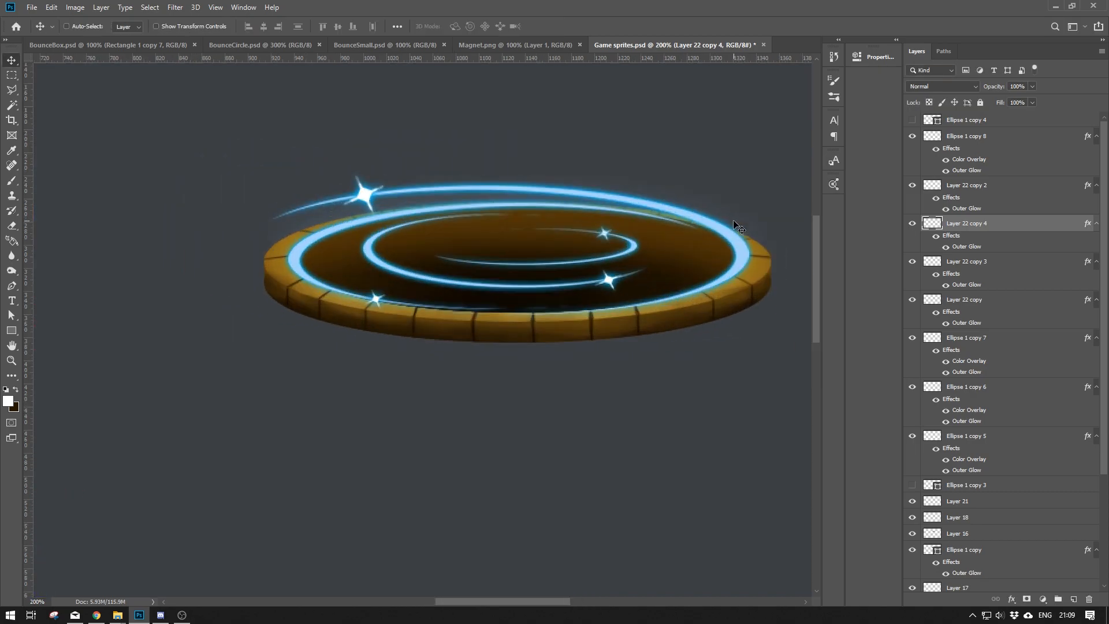
Blur a duplicated star and place blurred copies near the outer ring's large star and over the inner ring's lower star.
{"action": "key", "text": "ctrl+plus"}
{"action": "left_click_drag", "start_coordinate": [324, 223], "coordinate": [387, 225]}
{"action": "left_click", "coordinate": [175, 7]}
{"action": "mouse_move", "coordinate": [260, 148]}
{"action": "left_click", "coordinate": [349, 179]}
{"action": "key", "text": "Return"}
{"action": "left_click_drag", "start_coordinate": [389, 226], "coordinate": [555, 310]}
{"action": "key", "text": "ctrl+0"}
{"action": "key", "text": "ctrl+plus"}
{"action": "left_click_drag", "start_coordinate": [448, 190], "coordinate": [362, 263]}
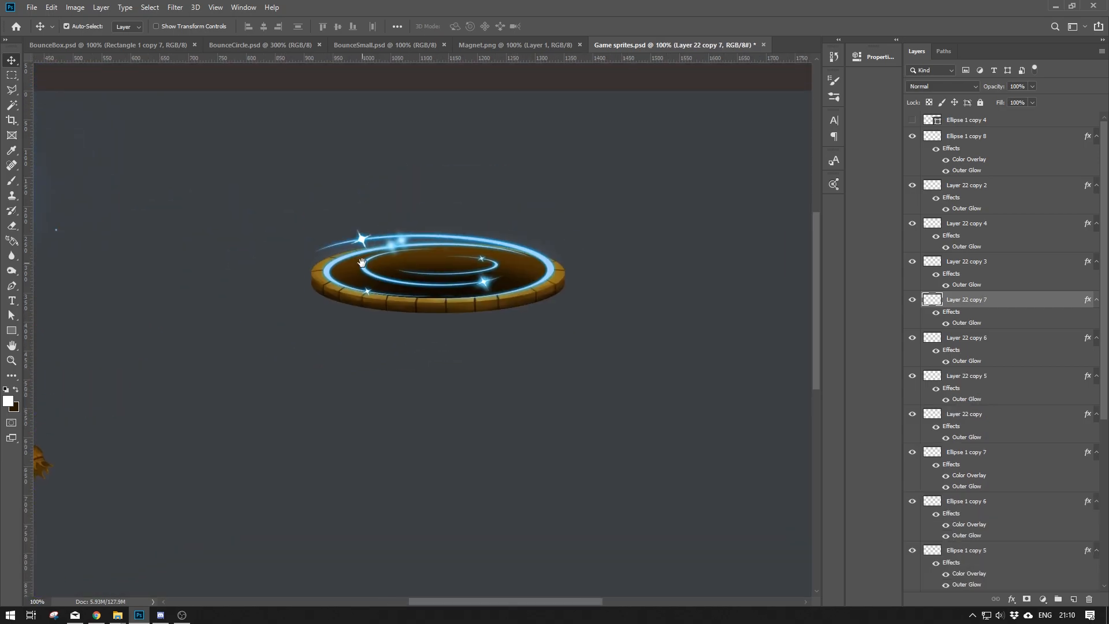
Show the Ellipse 1 copy 4 layer, move it below the swirl ring layers and set its opacity to 41%.
{"action": "left_click", "coordinate": [911, 120]}
{"action": "left_click", "coordinate": [972, 121]}
{"action": "left_click_drag", "start_coordinate": [972, 121], "coordinate": [980, 319]}
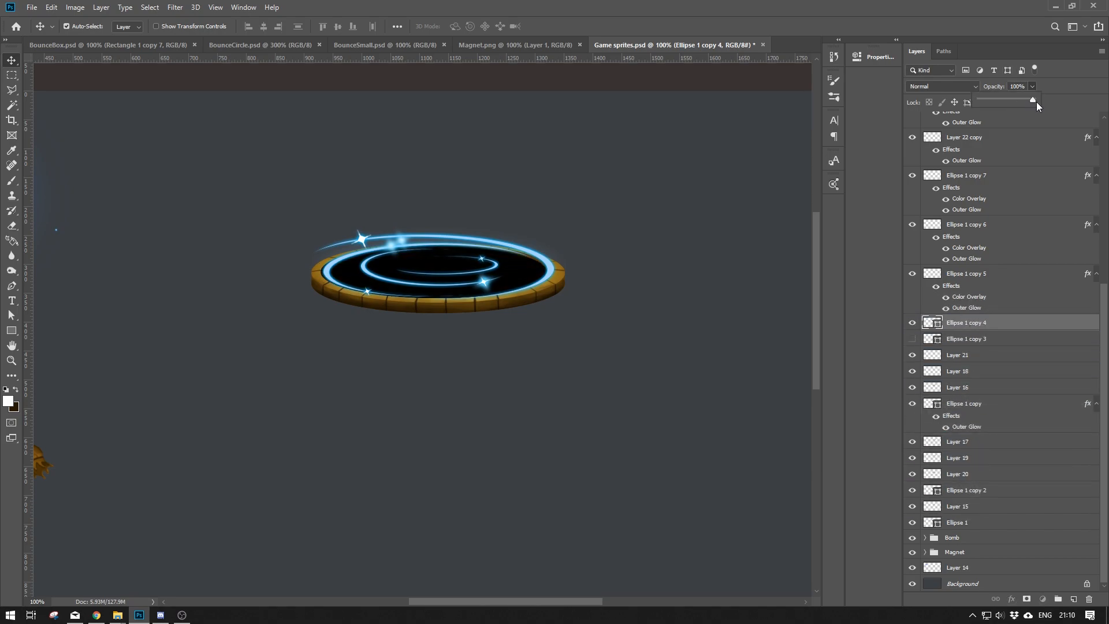
{"action": "left_click_drag", "start_coordinate": [1034, 106], "coordinate": [1000, 106]}
{"action": "double_click", "coordinate": [931, 322]}
{"action": "left_click", "coordinate": [1014, 209]}
{"action": "left_click", "coordinate": [76, 6]}
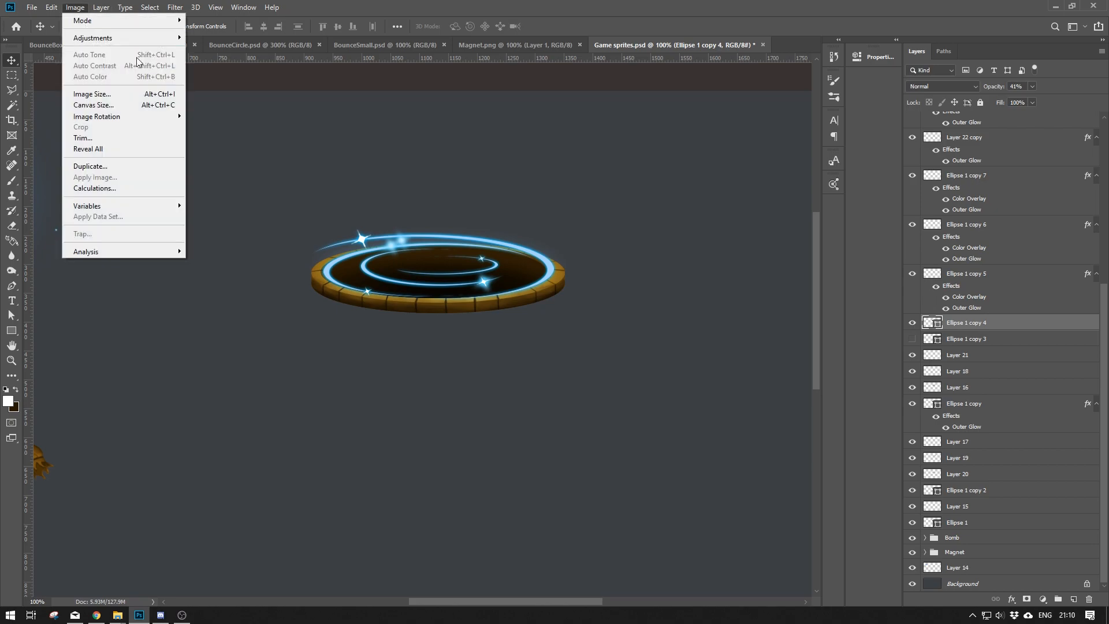
{"action": "mouse_move", "coordinate": [175, 7]}
{"action": "mouse_move", "coordinate": [187, 140]}
{"action": "left_click", "coordinate": [358, 233]}
{"action": "left_click", "coordinate": [528, 234]}
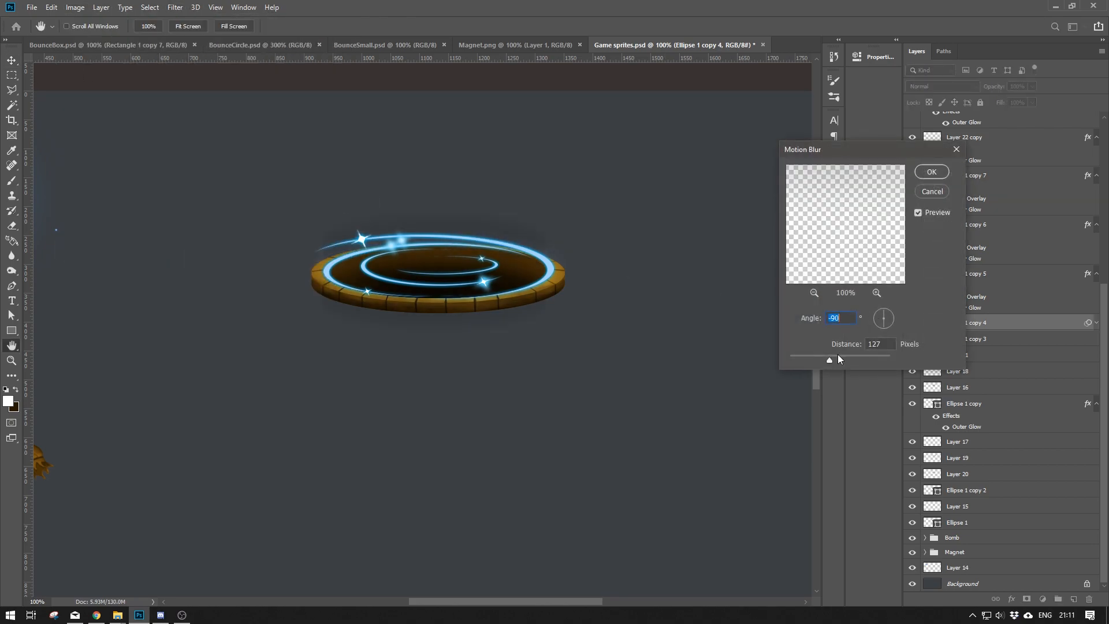
{"action": "left_click_drag", "start_coordinate": [804, 361], "coordinate": [809, 359]}
{"action": "left_click", "coordinate": [926, 193]}
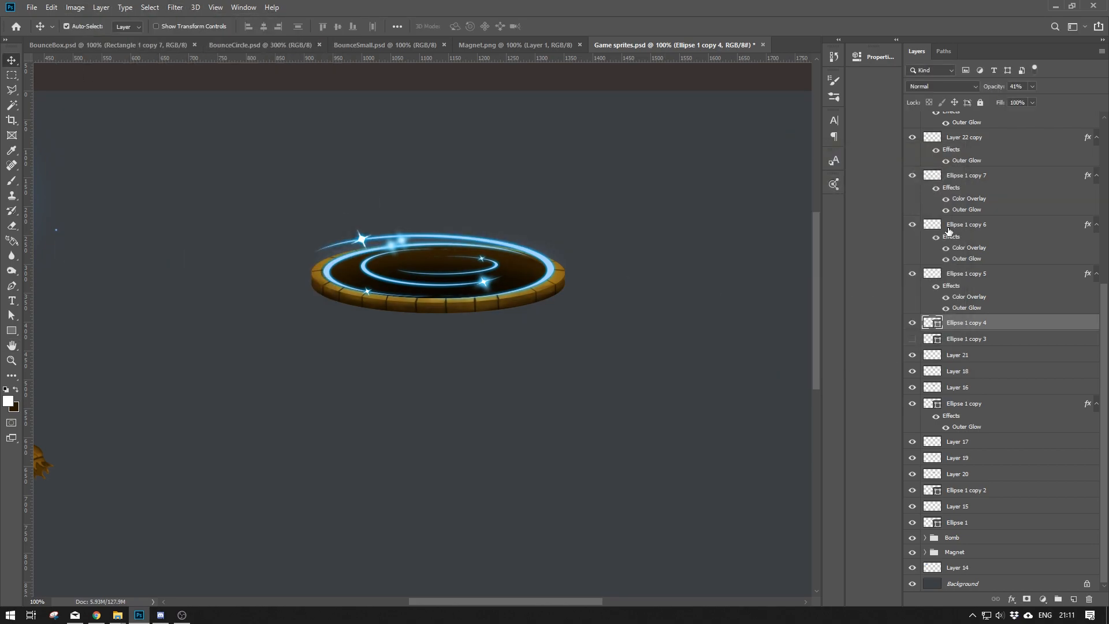
{"action": "left_click", "coordinate": [911, 324]}
{"action": "left_click", "coordinate": [912, 323]}
Group the hole's layers from Ellipse 1 copy 8 down to Ellipse 1 and name the group Portal.
{"action": "scroll", "coordinate": [976, 277], "scroll_direction": "up", "scroll_amount": 5}
{"action": "left_click", "coordinate": [979, 120]}
{"action": "scroll", "coordinate": [976, 376], "scroll_direction": "down", "scroll_amount": 5}
{"action": "left_click", "coordinate": [971, 522], "text": "shift"}
{"action": "left_click_drag", "start_coordinate": [971, 523], "coordinate": [1056, 599]}
{"action": "double_click", "coordinate": [951, 118]}
{"action": "type", "text": "Portal"}
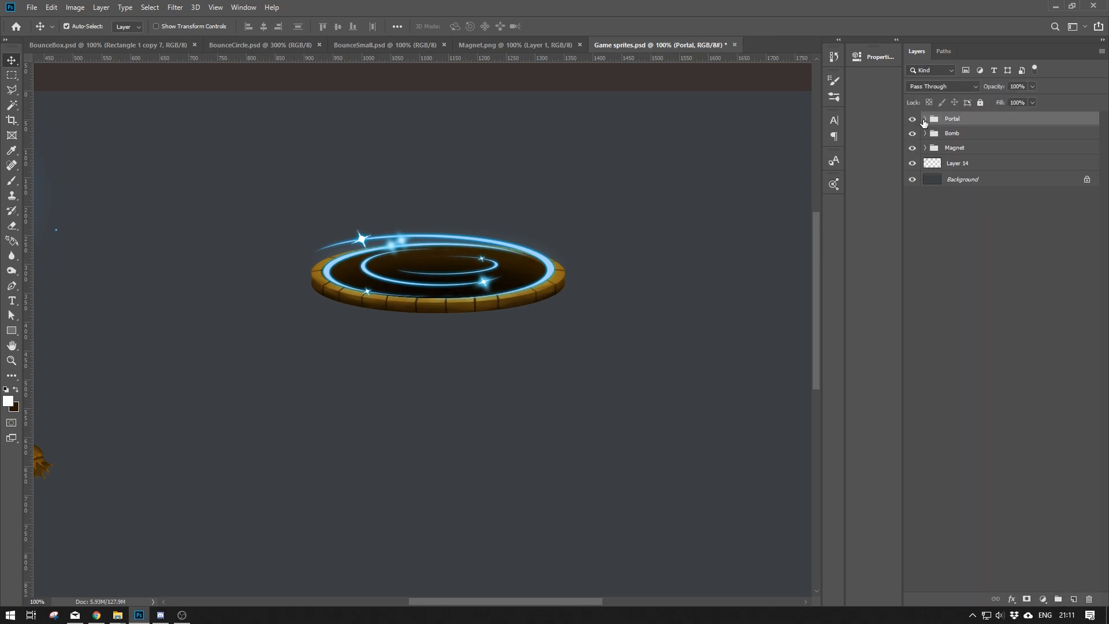
Move the nearby blurred star onto the large star at the left end of the outer ring.
{"action": "left_click", "coordinate": [363, 238]}
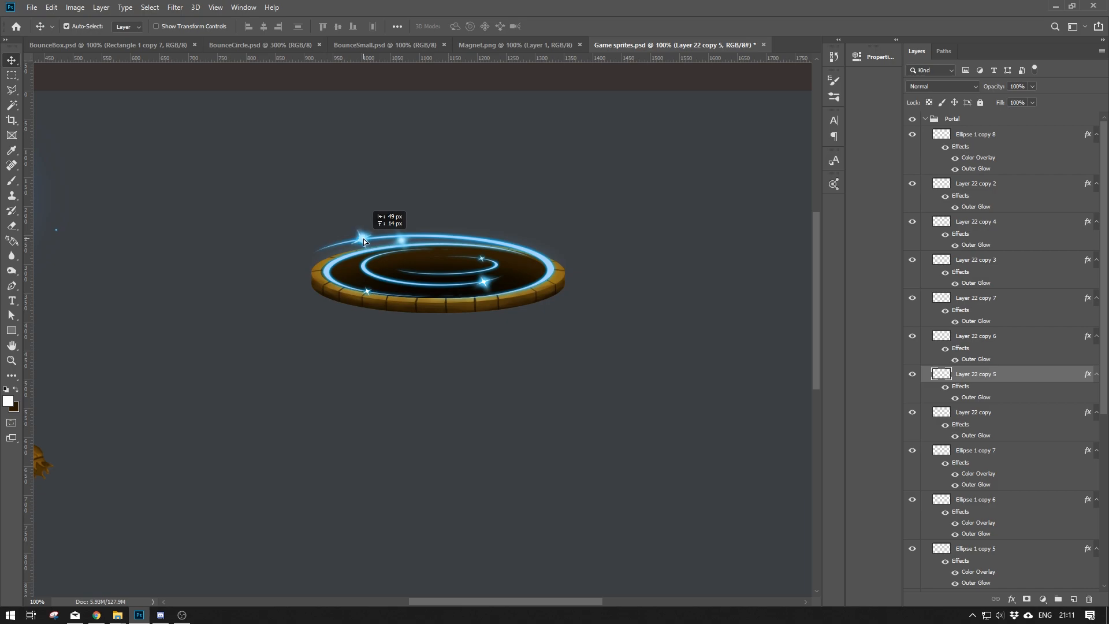
Try placing a copy of the inner swirl ring above the hole.
{"action": "left_click_drag", "start_coordinate": [487, 226], "coordinate": [487, 227]}
{"action": "left_click", "coordinate": [911, 135]}
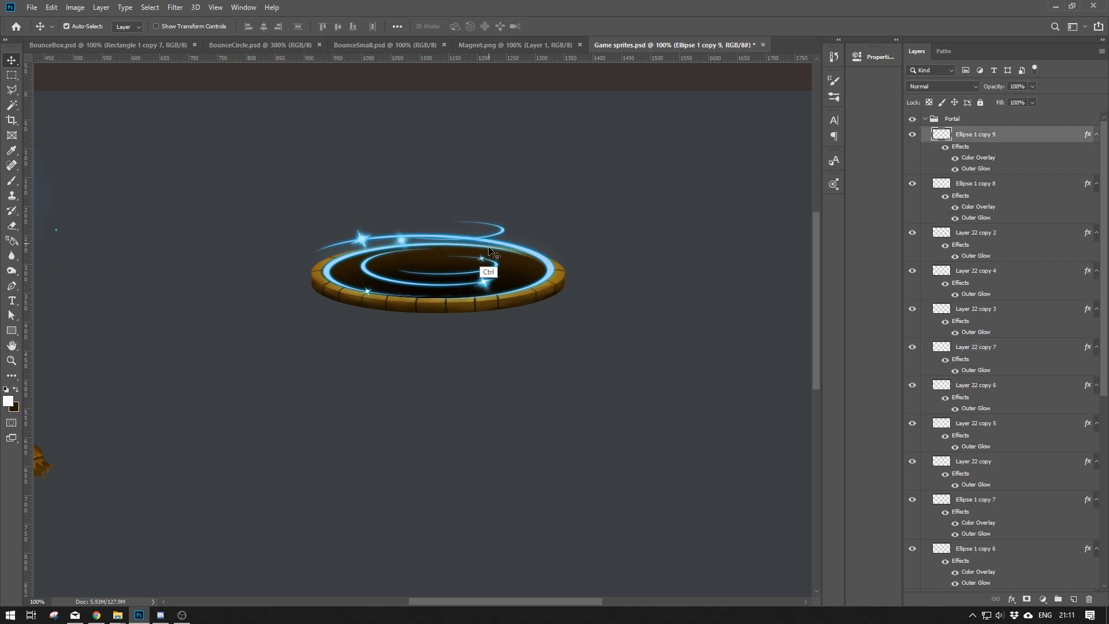
{"action": "left_click", "coordinate": [968, 186]}
Duplicate the Layer 22 copy star, resize the duplicate and place it in the space above the hole.
{"action": "left_click", "coordinate": [947, 299]}
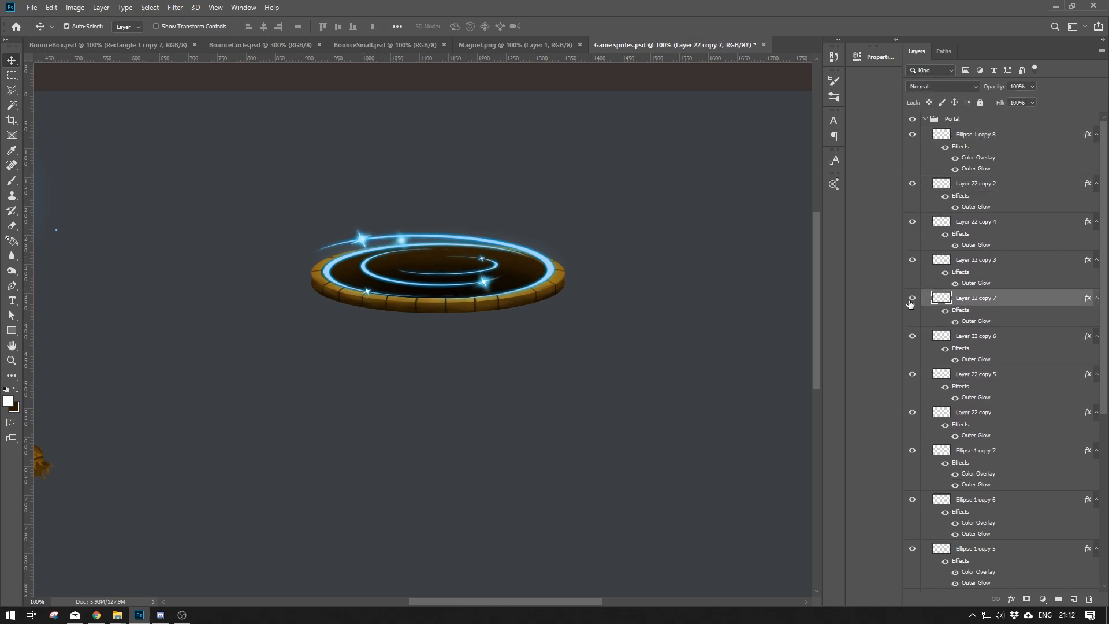
{"action": "left_click", "coordinate": [912, 413]}
{"action": "left_click_drag", "start_coordinate": [972, 414], "coordinate": [1072, 599]}
{"action": "key", "text": "ctrl+t"}
{"action": "left_click_drag", "start_coordinate": [377, 226], "coordinate": [453, 221]}
{"action": "key", "text": "Return"}
Scatter more copies of the small star above the hole and across its dark surface.
{"action": "left_click_drag", "start_coordinate": [452, 222], "coordinate": [483, 198]}
{"action": "left_click_drag", "start_coordinate": [483, 198], "coordinate": [422, 256]}
{"action": "left_click_drag", "start_coordinate": [423, 255], "coordinate": [383, 270]}
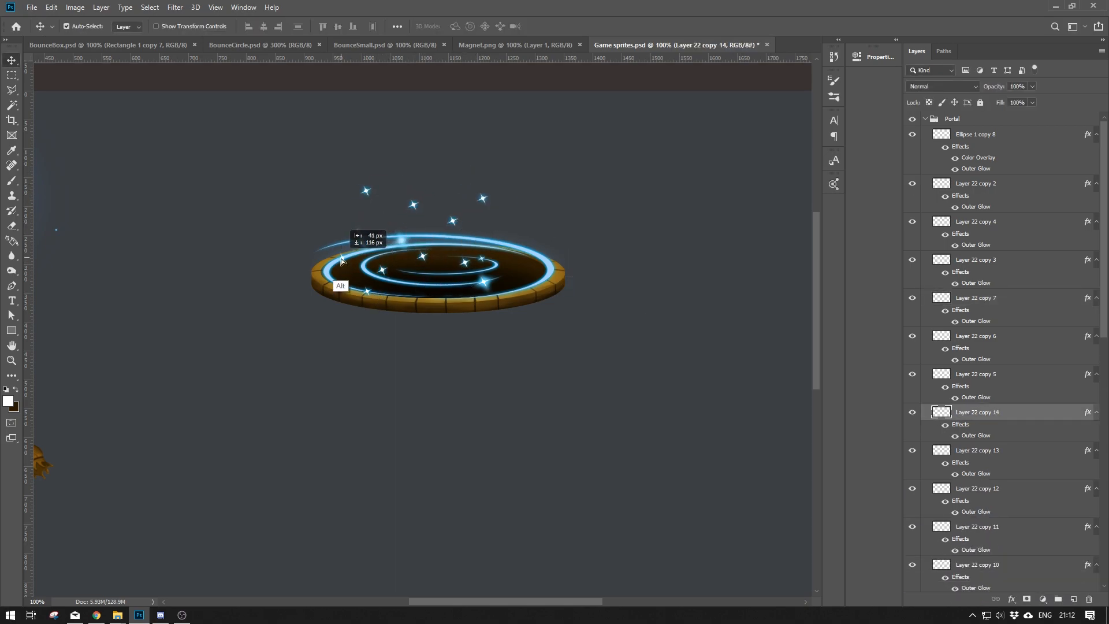
{"action": "left_click_drag", "start_coordinate": [522, 268], "coordinate": [527, 268]}
{"action": "left_click_drag", "start_coordinate": [527, 267], "coordinate": [535, 243]}
{"action": "left_click_drag", "start_coordinate": [534, 244], "coordinate": [515, 221]}
{"action": "left_click_drag", "start_coordinate": [365, 192], "coordinate": [400, 210]}
Shrink the two stars floating above the hole's left half to slightly different sizes.
{"action": "key", "text": "ctrl+plus"}
{"action": "left_click_drag", "start_coordinate": [290, 240], "coordinate": [237, 386]}
{"action": "left_click", "coordinate": [301, 164]}
{"action": "key", "text": "ctrl+t"}
{"action": "left_click_drag", "start_coordinate": [310, 172], "coordinate": [305, 167]}
{"action": "key", "text": "Return"}
{"action": "left_click", "coordinate": [327, 245]}
{"action": "key", "text": "ctrl+t"}
{"action": "left_click_drag", "start_coordinate": [339, 225], "coordinate": [334, 229]}
{"action": "key", "text": "Return"}
Shrink the star just above the hole's centre and the higher star to its right.
{"action": "left_click", "coordinate": [429, 259]}
{"action": "key", "text": "ctrl+t"}
{"action": "left_click_drag", "start_coordinate": [442, 246], "coordinate": [434, 255]}
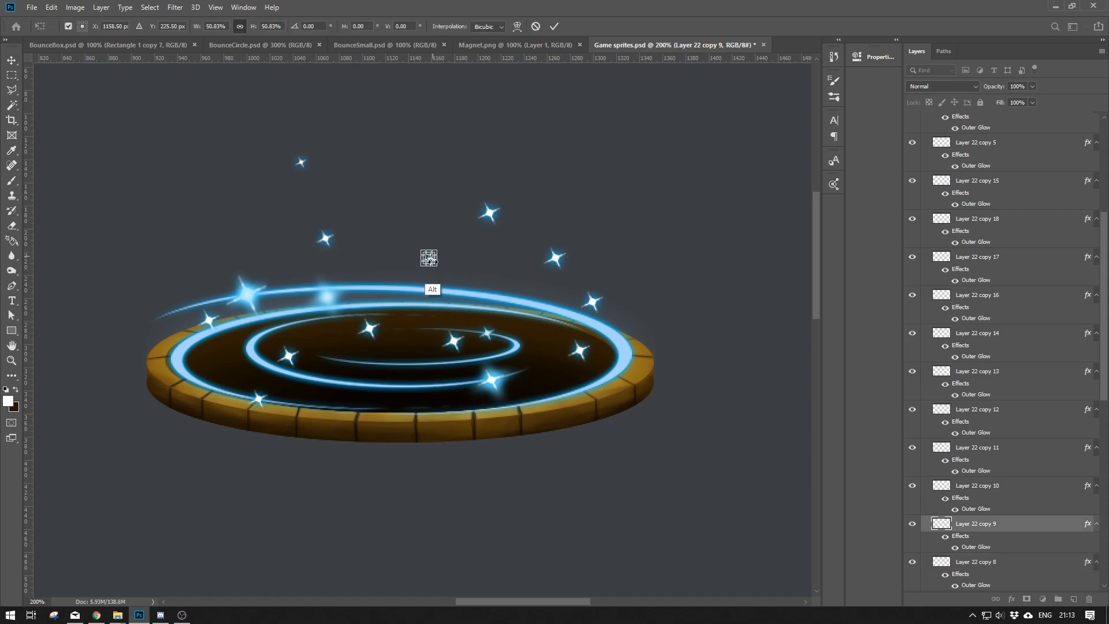
{"action": "key", "text": "Return"}
{"action": "left_click", "coordinate": [489, 215]}
{"action": "key", "text": "ctrl+t"}
{"action": "left_click_drag", "start_coordinate": [478, 226], "coordinate": [483, 220]}
{"action": "key", "text": "Return"}
Move the star above the hole's right side inward and scale the star at the right rim to about 37%.
{"action": "left_click_drag", "start_coordinate": [556, 259], "coordinate": [533, 263]}
{"action": "left_click", "coordinate": [592, 302], "text": "ctrl"}
{"action": "key", "text": "ctrl+t"}
{"action": "left_click_drag", "start_coordinate": [603, 290], "coordinate": [596, 296]}
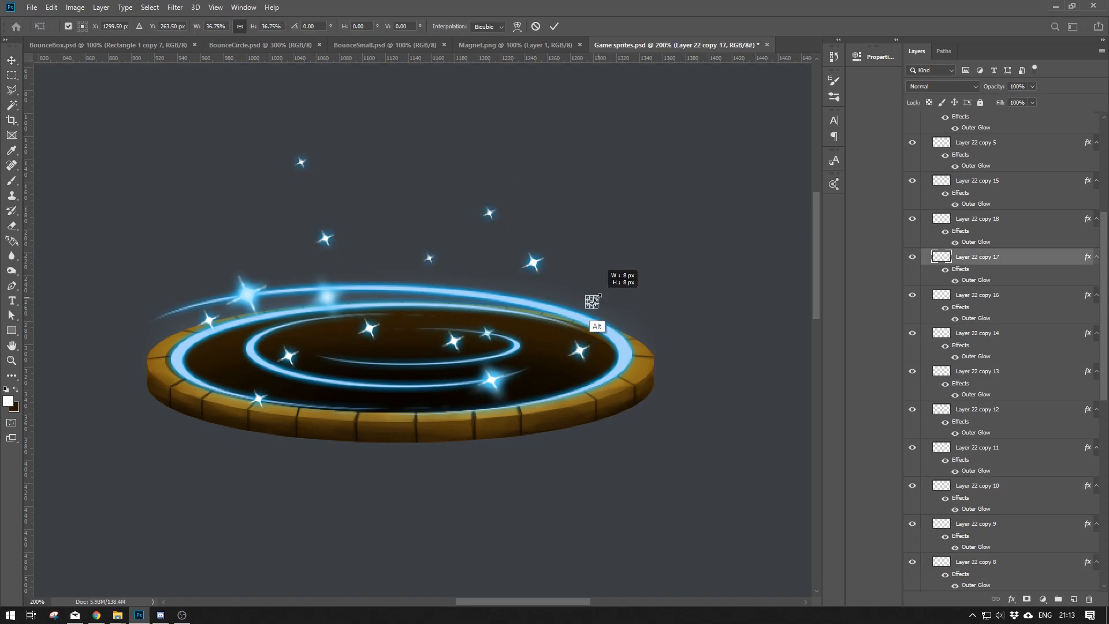
Rotate the star on the right part of the hole's dark surface.
{"action": "left_click", "coordinate": [580, 351], "text": "ctrl"}
{"action": "key", "text": "ctrl+t"}
{"action": "left_click_drag", "start_coordinate": [606, 365], "coordinate": [617, 342]}
{"action": "key", "text": "Return"}
On a new layer, paint thin light-blue strokes converging downward to a point in the empty area below and left of the hole.
{"action": "key", "text": "ctrl+minus"}
{"action": "left_click_drag", "start_coordinate": [629, 252], "coordinate": [655, 202]}
{"action": "left_click", "coordinate": [484, 326]}
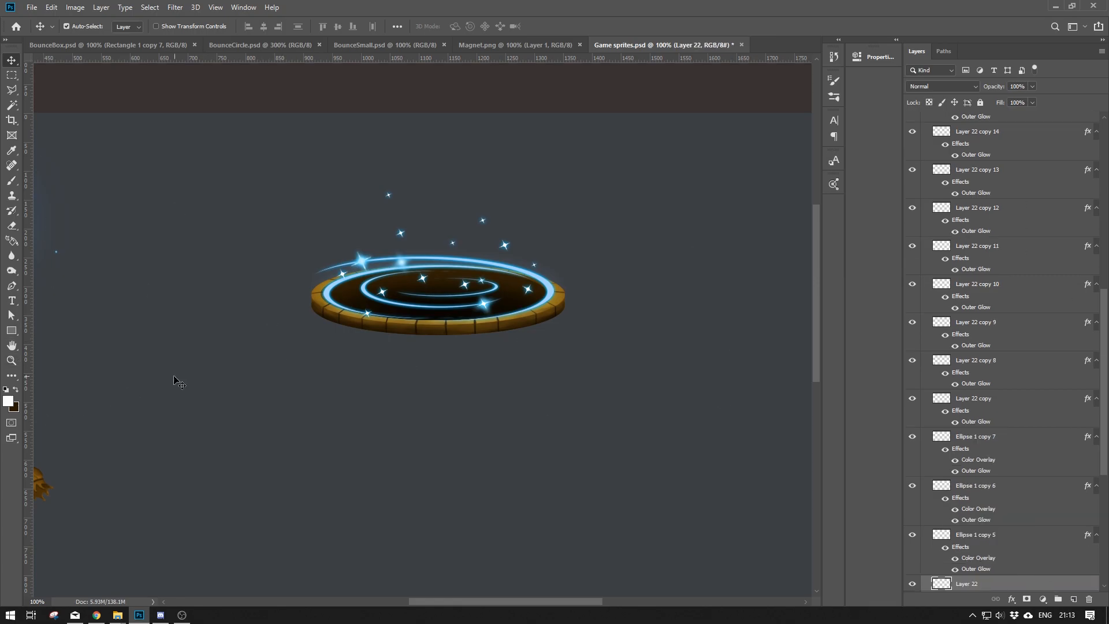
{"action": "key", "text": "b"}
{"action": "left_click", "coordinate": [358, 254], "text": "alt"}
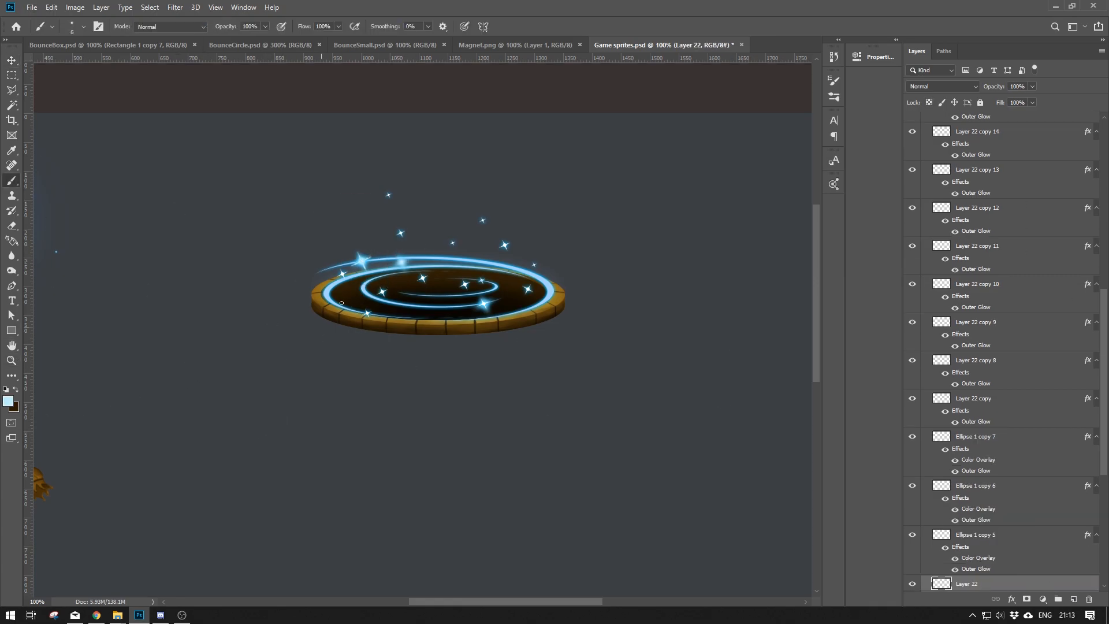
{"action": "key", "text": "ctrl+t"}
{"action": "left_click_drag", "start_coordinate": [293, 484], "coordinate": [303, 482]}
{"action": "key", "text": "Return"}
{"action": "mouse_move", "coordinate": [279, 364]}
{"action": "left_mouse_down"}
{"action": "mouse_move", "coordinate": [279, 476]}
{"action": "mouse_move", "coordinate": [302, 460]}
{"action": "left_mouse_up"}
{"action": "key", "text": "ctrl+t"}
{"action": "key", "text": "Return"}
{"action": "left_click_drag", "start_coordinate": [281, 365], "coordinate": [283, 428]}
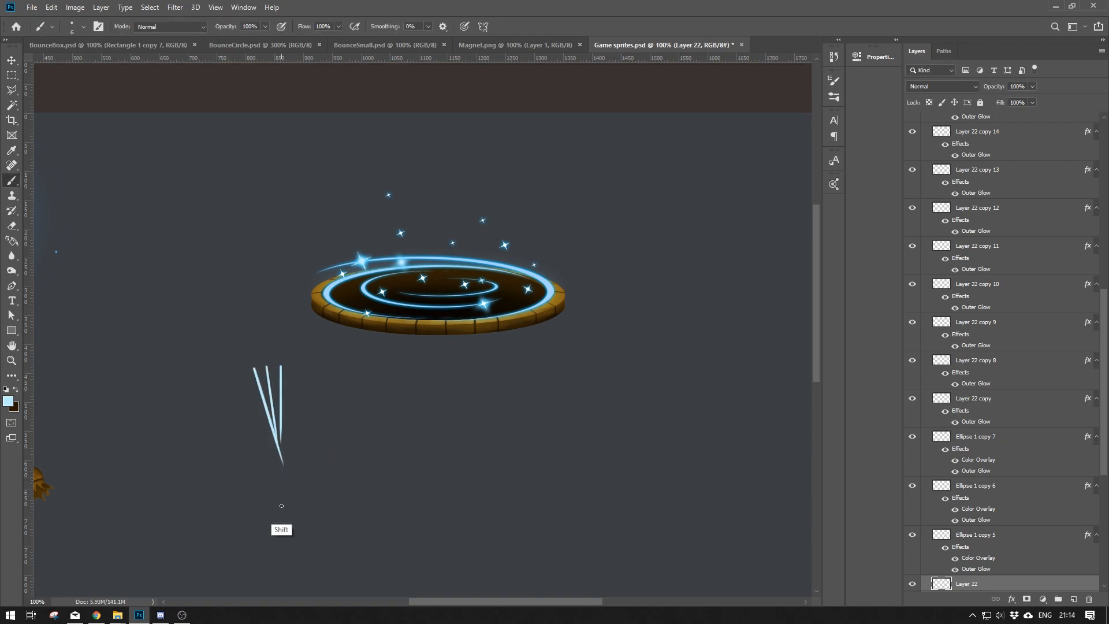
Narrow the light-blue strokes to about 16 px wide and fill the gaps at their wide end.
{"action": "scroll", "coordinate": [335, 395], "scroll_direction": "up", "scroll_amount": 1}
{"action": "key", "text": "ctrl+t"}
{"action": "left_click_drag", "start_coordinate": [273, 342], "coordinate": [268, 362]}
{"action": "left_click_drag", "start_coordinate": [243, 440], "coordinate": [221, 441]}
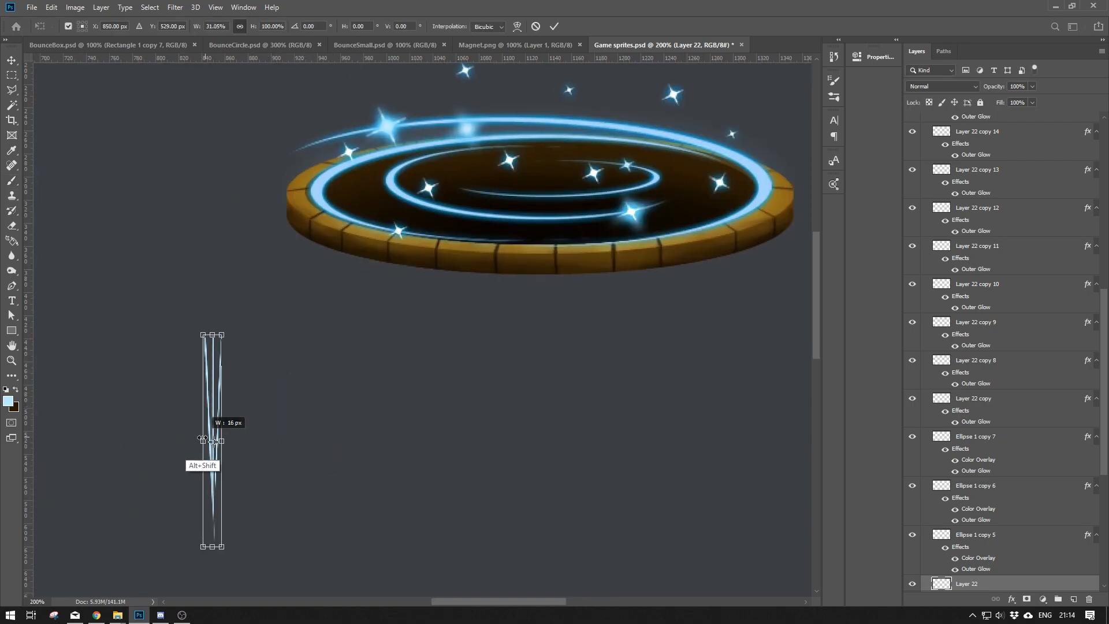
{"action": "key", "text": "Return"}
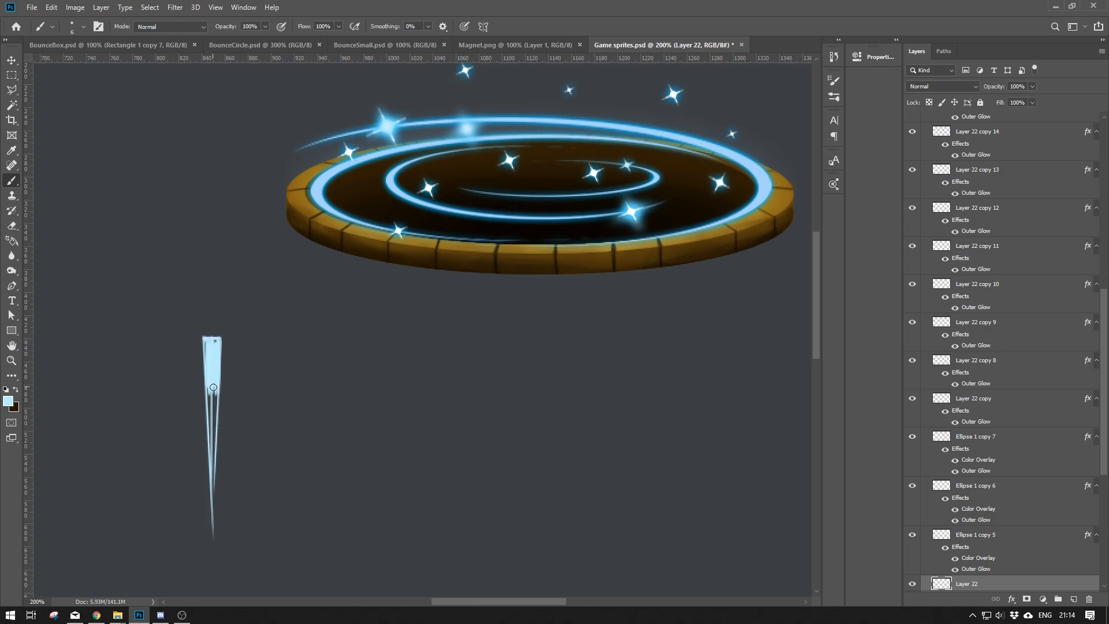
Rotate the light-blue spike half a turn so its tip points up, and reposition it.
{"action": "key", "text": "ctrl+t"}
{"action": "mouse_move", "coordinate": [267, 395]}
{"action": "left_mouse_down"}
{"action": "mouse_move", "coordinate": [151, 459]}
{"action": "mouse_move", "coordinate": [164, 487]}
{"action": "left_mouse_up"}
{"action": "key", "text": "Return"}
{"action": "key", "text": "v"}
{"action": "left_click_drag", "start_coordinate": [214, 450], "coordinate": [203, 368]}
{"action": "left_click", "coordinate": [175, 8]}
{"action": "left_click", "coordinate": [288, 143]}
{"action": "left_click", "coordinate": [132, 182]}
{"action": "left_click", "coordinate": [858, 245]}
Try a blue Outer Glow with 1% spread and 8 px size on the light-blue spike.
{"action": "left_click", "coordinate": [1011, 599]}
{"action": "left_click", "coordinate": [1033, 582]}
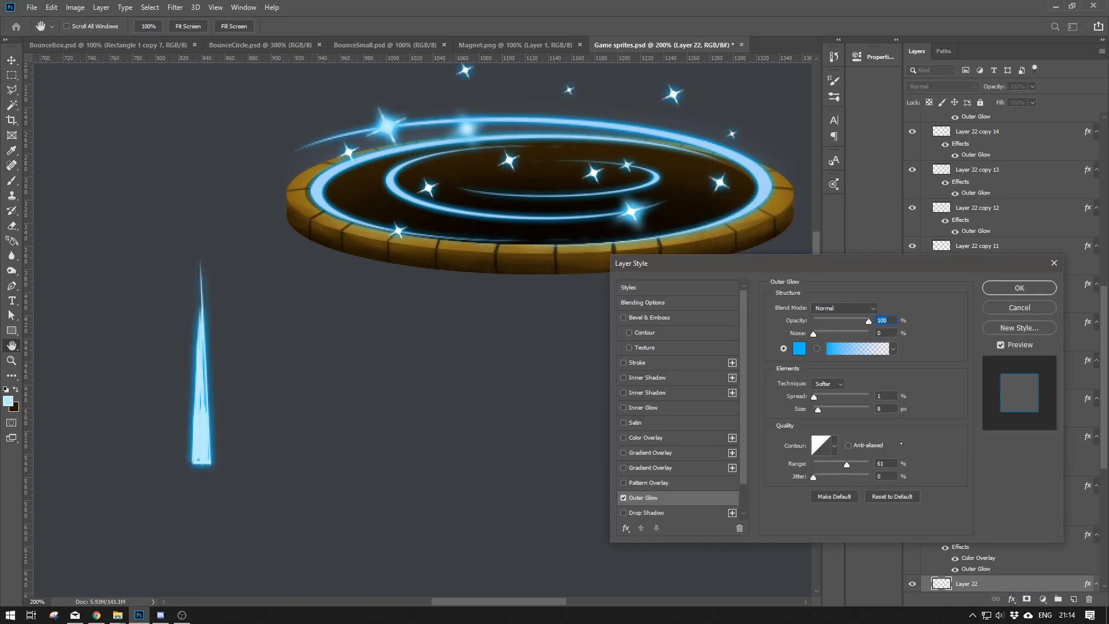
{"action": "left_click", "coordinate": [1018, 287]}
{"action": "key", "text": "5"}
{"action": "key", "text": "2"}
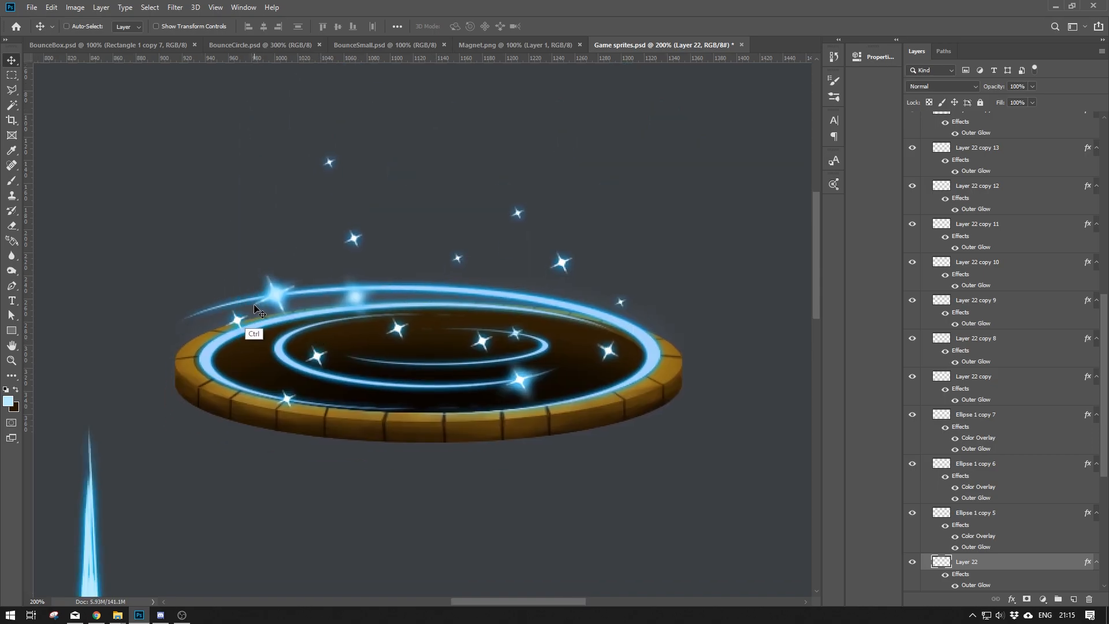
Move the spike onto the hole's back-left rim and place its layer directly below Ellipse 1 copy.
{"action": "left_click_drag", "start_coordinate": [254, 304], "coordinate": [254, 251]}
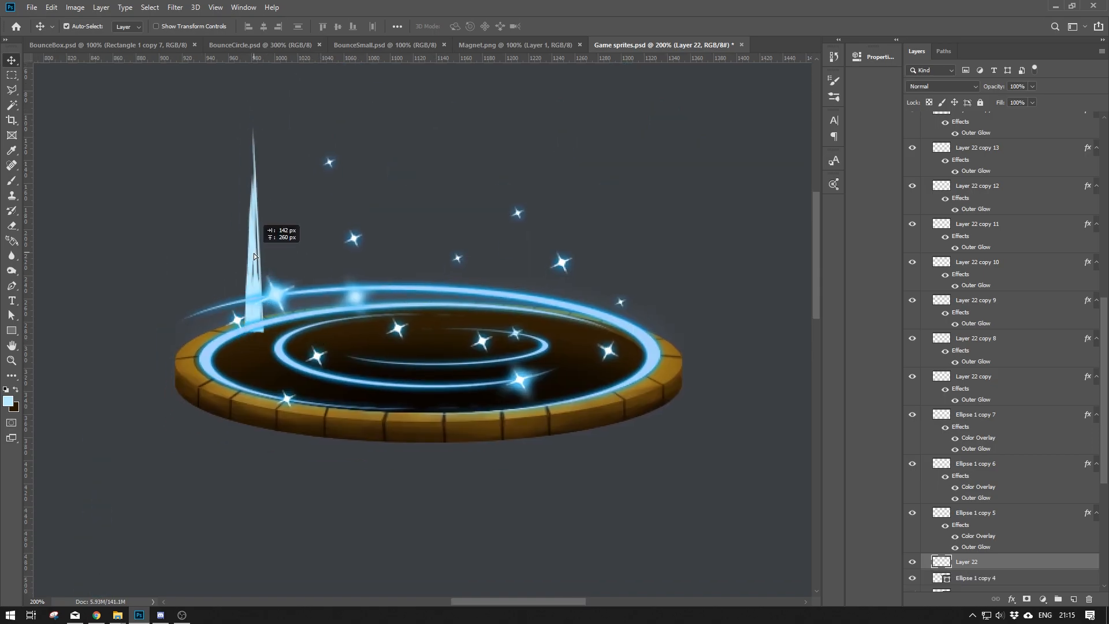
{"action": "scroll", "coordinate": [995, 460], "scroll_direction": "down", "scroll_amount": 3}
{"action": "left_click_drag", "start_coordinate": [994, 460], "coordinate": [984, 527]}
{"action": "left_click_drag", "start_coordinate": [984, 521], "coordinate": [987, 541]}
{"action": "scroll", "coordinate": [1065, 485], "scroll_direction": "down", "scroll_amount": 3}
{"action": "left_click_drag", "start_coordinate": [1004, 440], "coordinate": [1000, 476]}
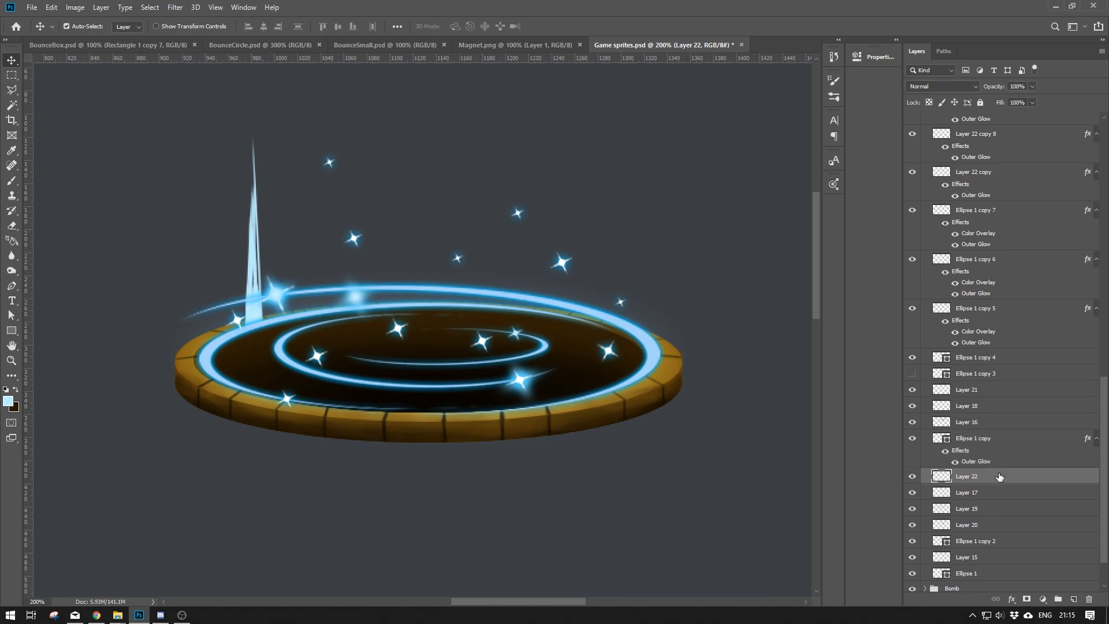
Paint shorter spikes around the tall spike's base and apply a blue Color Overlay at 58% opacity to the layer.
{"action": "key", "text": "e"}
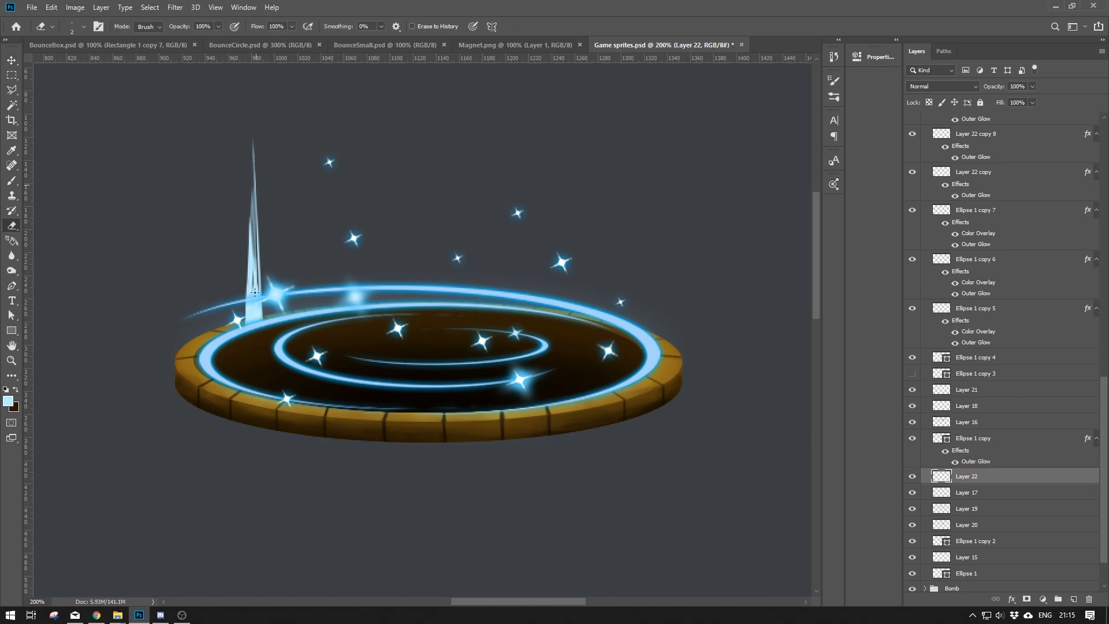
{"action": "key", "text": "b"}
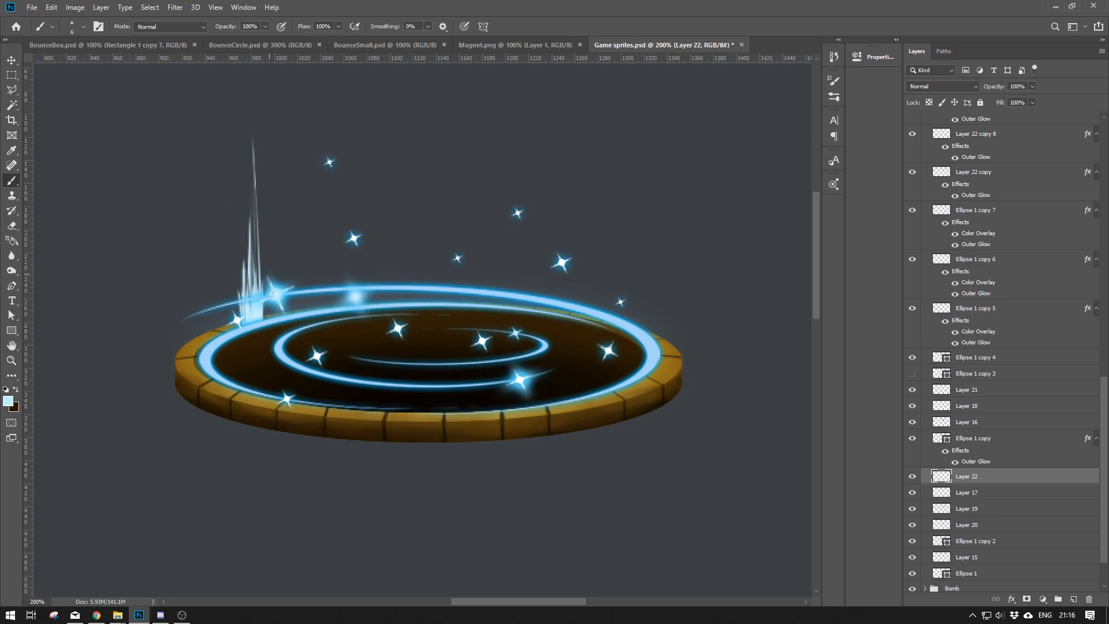
{"action": "left_click", "coordinate": [1011, 599]}
{"action": "left_click", "coordinate": [1033, 561]}
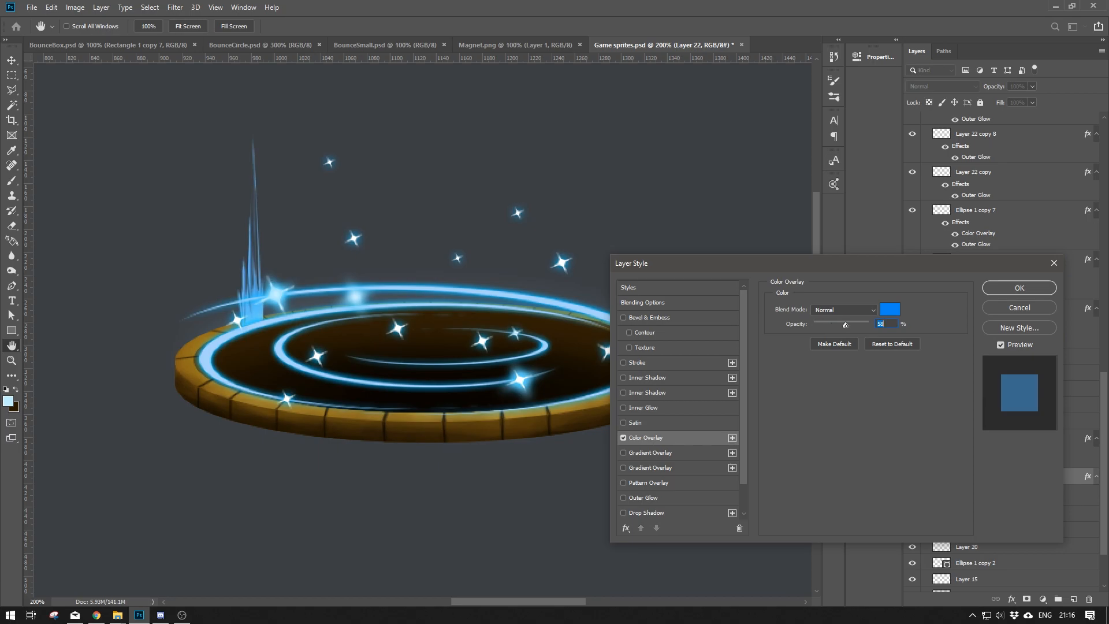
{"action": "key", "text": "Return"}
Duplicate the blue spike beside itself on the left, mirror the copy horizontally and shorten it.
{"action": "key", "text": "v"}
{"action": "left_click_drag", "start_coordinate": [268, 308], "coordinate": [237, 310]}
{"action": "left_click", "coordinate": [51, 7]}
{"action": "mouse_move", "coordinate": [86, 271]}
{"action": "left_click", "coordinate": [219, 399]}
{"action": "key", "text": "ctrl+t"}
{"action": "left_click_drag", "start_coordinate": [249, 139], "coordinate": [241, 191]}
{"action": "key", "text": "Return"}
Add a spike copy on the original's right, tilted about 7° clockwise and seated on the rim.
{"action": "left_click", "coordinate": [282, 250]}
{"action": "left_click", "coordinate": [275, 312]}
{"action": "key", "text": "ctrl+t"}
{"action": "left_click_drag", "start_coordinate": [278, 135], "coordinate": [292, 159]}
{"action": "key", "text": "Return"}
{"action": "key", "text": "ctrl+t"}
{"action": "left_click_drag", "start_coordinate": [260, 294], "coordinate": [271, 289]}
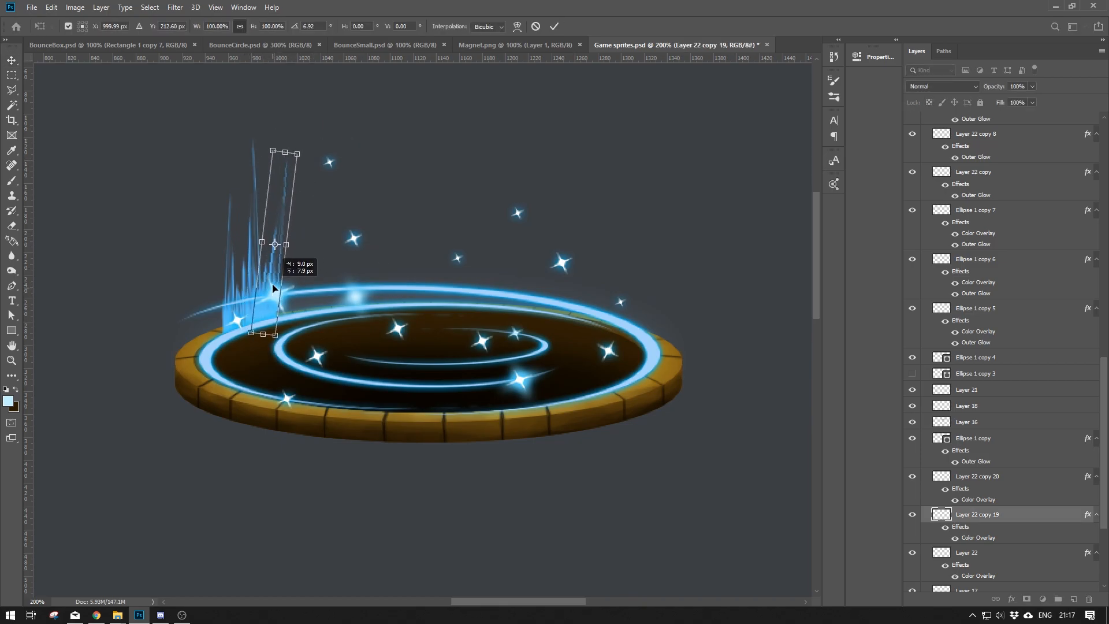
{"action": "key", "text": "Return"}
Tilt the left spike copy slightly outward.
{"action": "left_click", "coordinate": [241, 310], "text": "ctrl"}
{"action": "key", "text": "ctrl+t"}
{"action": "left_click_drag", "start_coordinate": [254, 185], "coordinate": [243, 184]}
{"action": "key", "text": "Return"}
Duplicate the three spike layers onto the rim's back center, and place a smaller duplicate between both groups.
{"action": "left_click", "coordinate": [980, 515], "text": "ctrl"}
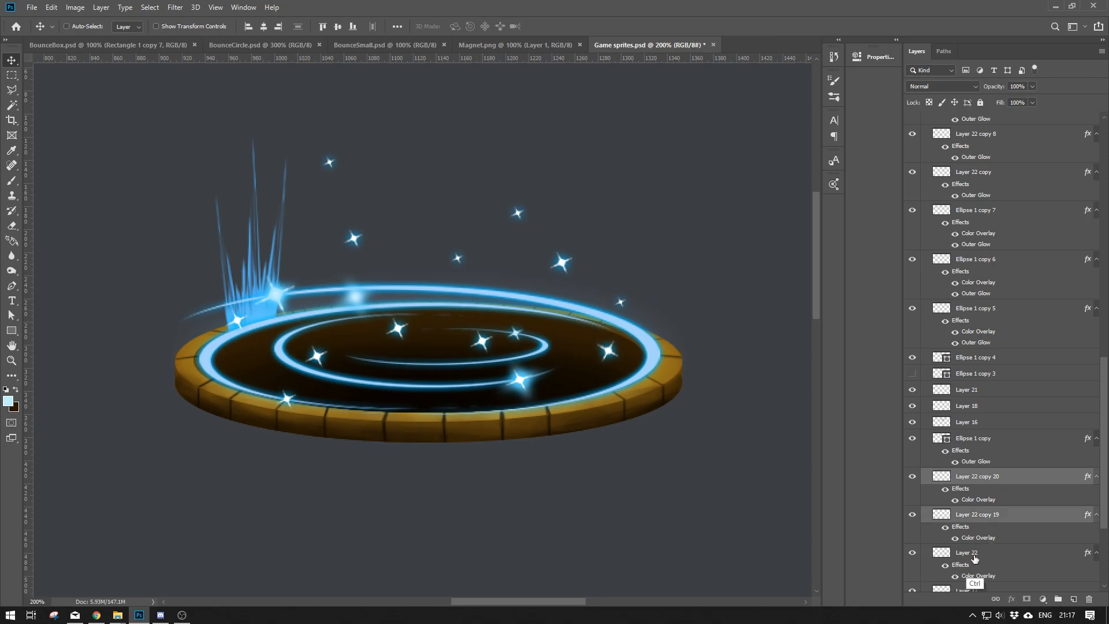
{"action": "left_click", "coordinate": [983, 552], "text": "ctrl"}
{"action": "left_click_drag", "start_coordinate": [255, 288], "coordinate": [405, 266]}
{"action": "left_click_drag", "start_coordinate": [1016, 552], "coordinate": [1074, 598]}
{"action": "left_click_drag", "start_coordinate": [404, 277], "coordinate": [325, 281]}
{"action": "key", "text": "ctrl+t"}
{"action": "left_click_drag", "start_coordinate": [328, 237], "coordinate": [329, 275]}
{"action": "left_click_drag", "start_coordinate": [365, 251], "coordinate": [365, 251]}
{"action": "key", "text": "Return"}
Duplicate the spike group onto the rim right of the back center, tilted slightly clockwise.
{"action": "left_click_drag", "start_coordinate": [1034, 549], "coordinate": [1073, 598]}
{"action": "left_click_drag", "start_coordinate": [471, 205], "coordinate": [632, 243]}
{"action": "key", "text": "ctrl+t"}
{"action": "left_click_drag", "start_coordinate": [542, 185], "coordinate": [556, 195]}
{"action": "key", "text": "Return"}
{"action": "left_click_drag", "start_coordinate": [503, 306], "coordinate": [486, 257]}
Tilt the leftmost spike group counterclockwise and reseat it on the rim.
{"action": "left_click_drag", "start_coordinate": [188, 225], "coordinate": [262, 254]}
{"action": "key", "text": "ctrl+t"}
{"action": "left_click_drag", "start_coordinate": [305, 123], "coordinate": [276, 111]}
{"action": "key", "text": "Return"}
{"action": "left_click_drag", "start_coordinate": [269, 269], "coordinate": [264, 278]}
Merge the leftmost spike group and a second rim group into one layer each.
{"action": "left_click", "coordinate": [175, 7]}
{"action": "left_click", "coordinate": [390, 334]}
{"action": "key", "text": "ctrl+e"}
{"action": "left_click_drag", "start_coordinate": [514, 248], "coordinate": [492, 243]}
{"action": "left_click", "coordinate": [982, 218], "text": "ctrl"}
{"action": "key", "text": "ctrl+e"}
{"action": "key", "text": "m"}
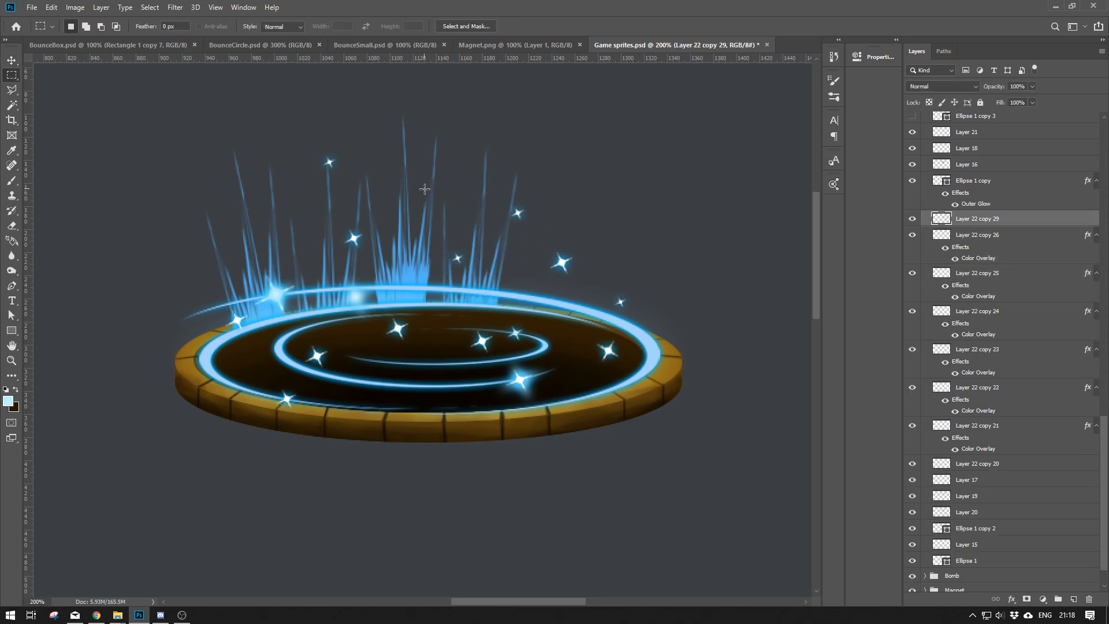
Merge the back-center spike group and the other remaining group into one layer each.
{"action": "key", "text": "v"}
{"action": "left_click_drag", "start_coordinate": [371, 126], "coordinate": [431, 206]}
{"action": "key", "text": "ctrl+e"}
{"action": "left_click", "coordinate": [326, 255]}
{"action": "left_click", "coordinate": [306, 242]}
{"action": "left_click", "coordinate": [328, 246], "text": "shift"}
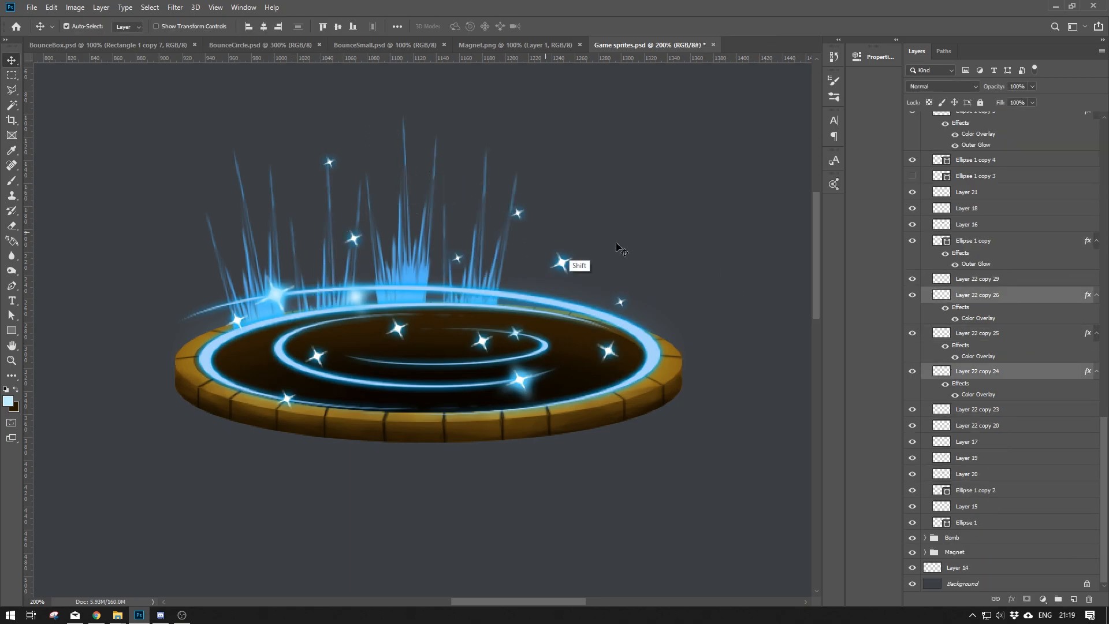
{"action": "left_click", "coordinate": [486, 241], "text": "shift"}
{"action": "key", "text": "ctrl+e"}
Duplicate a spike group onto the rim's back right and tilt it about 10.5° clockwise.
{"action": "left_click_drag", "start_coordinate": [491, 297], "coordinate": [559, 277]}
{"action": "key", "text": "ctrl+t"}
{"action": "left_click_drag", "start_coordinate": [612, 118], "coordinate": [633, 131]}
{"action": "left_click_drag", "start_coordinate": [552, 287], "coordinate": [570, 312]}
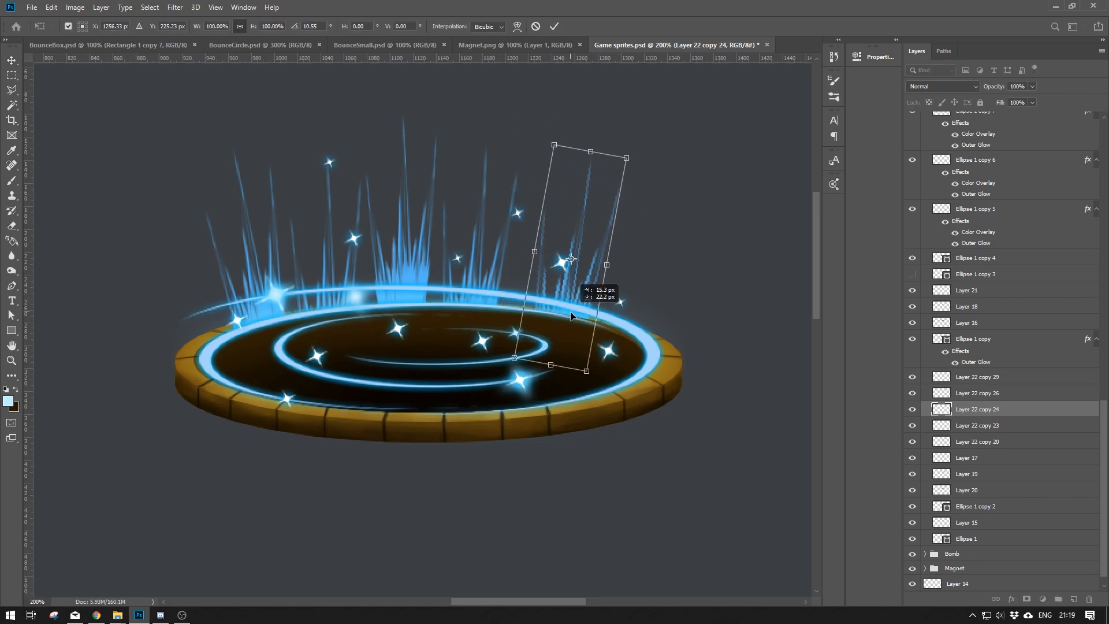
{"action": "key", "text": "Return"}
{"action": "left_click", "coordinate": [254, 271]}
{"action": "left_click", "coordinate": [175, 7]}
{"action": "mouse_move", "coordinate": [183, 138]}
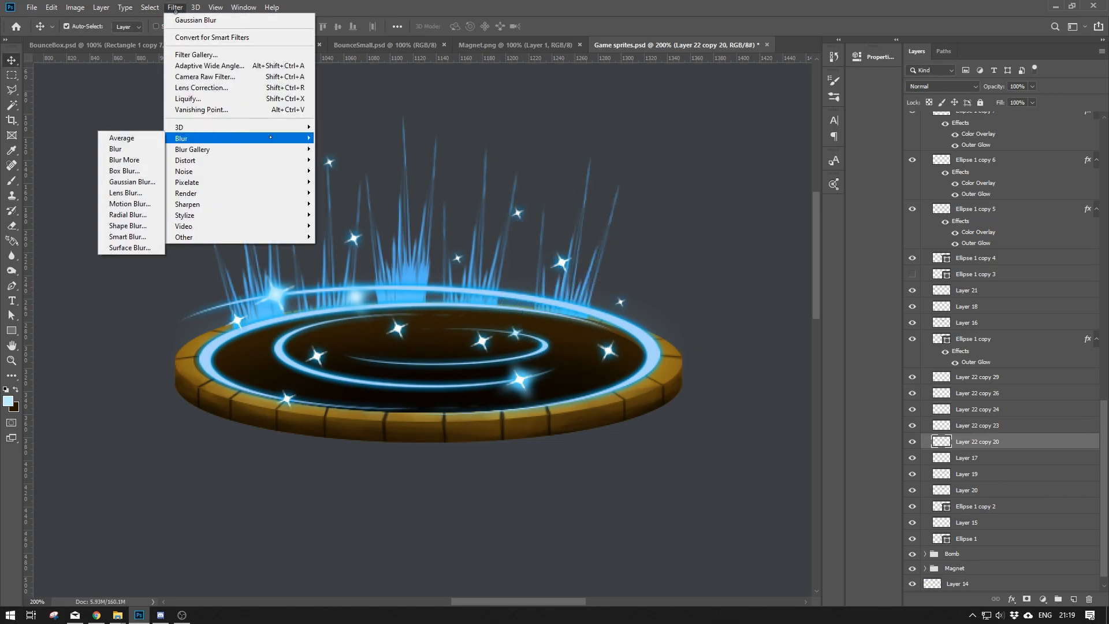
{"action": "left_click", "coordinate": [146, 181]}
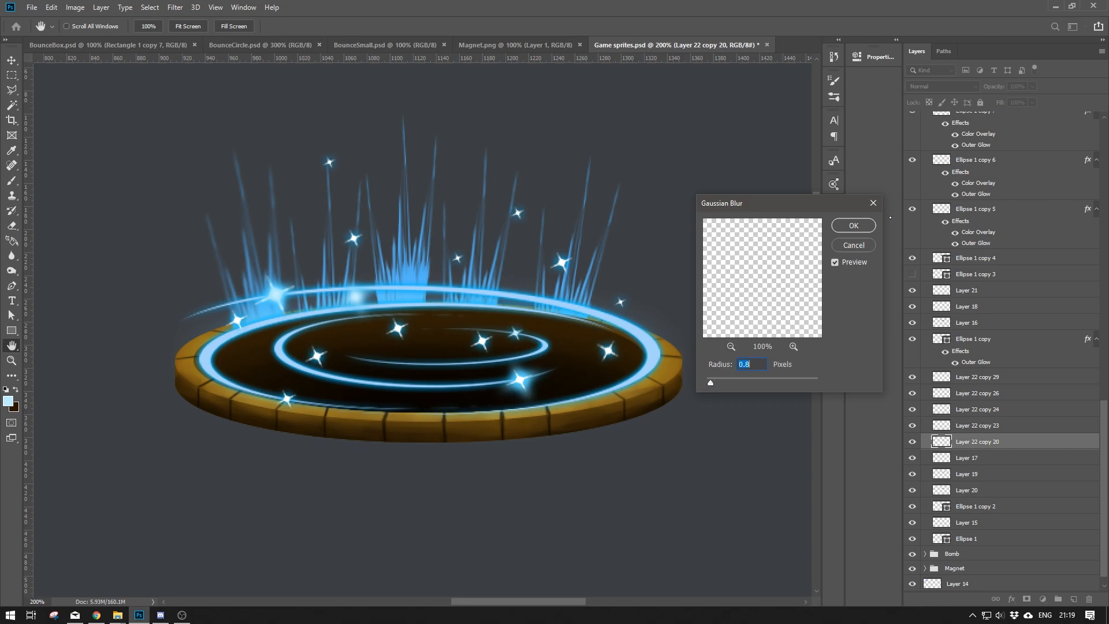
{"action": "left_click", "coordinate": [859, 246]}
Duplicate the back-center spike group to the hole's front edge and place its layer directly above Ellipse 1 copy 4.
{"action": "left_click_drag", "start_coordinate": [404, 266], "coordinate": [434, 393]}
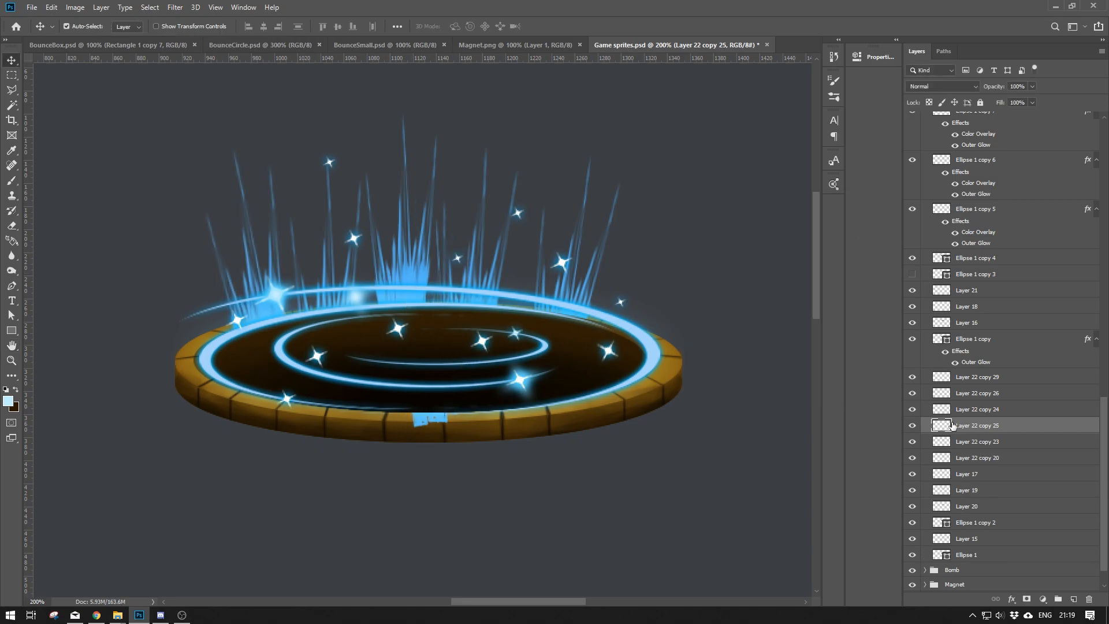
{"action": "left_click_drag", "start_coordinate": [938, 430], "coordinate": [941, 253]}
{"action": "left_click_drag", "start_coordinate": [444, 396], "coordinate": [441, 402]}
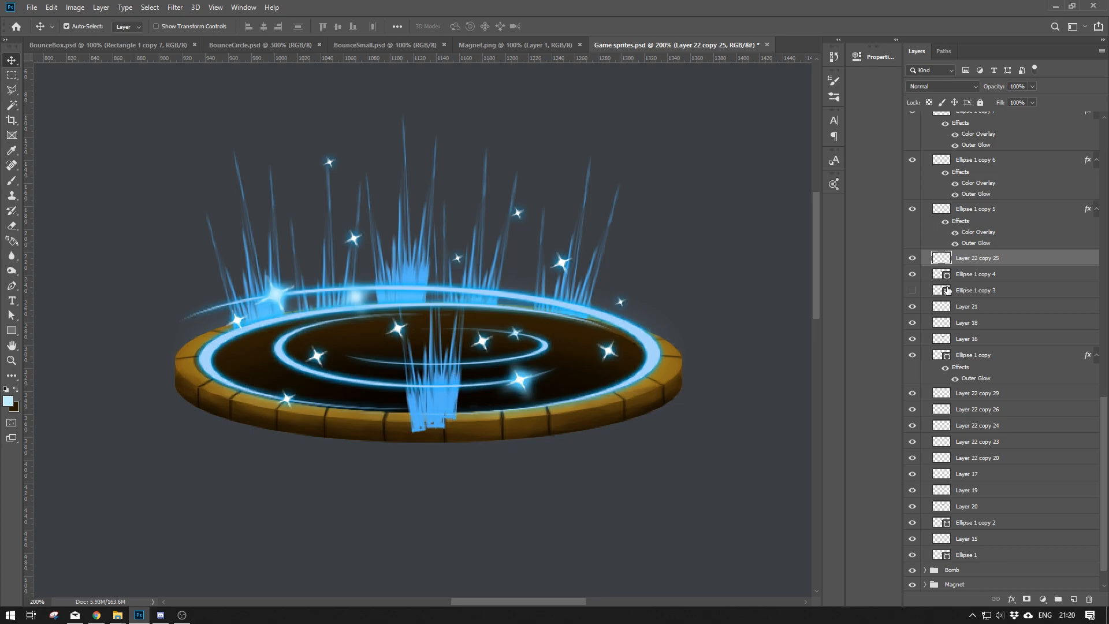
Spread six more spike group copies along the hole's left, front and right edges.
{"action": "left_click_drag", "start_coordinate": [289, 373], "coordinate": [291, 379]}
{"action": "left_click_drag", "start_coordinate": [284, 382], "coordinate": [508, 425]}
{"action": "left_click_drag", "start_coordinate": [508, 418], "coordinate": [357, 402]}
{"action": "left_click_drag", "start_coordinate": [268, 371], "coordinate": [647, 343]}
{"action": "scroll", "coordinate": [641, 350], "scroll_direction": "down", "scroll_amount": 4}
{"action": "scroll", "coordinate": [469, 287], "scroll_direction": "up", "scroll_amount": 4}
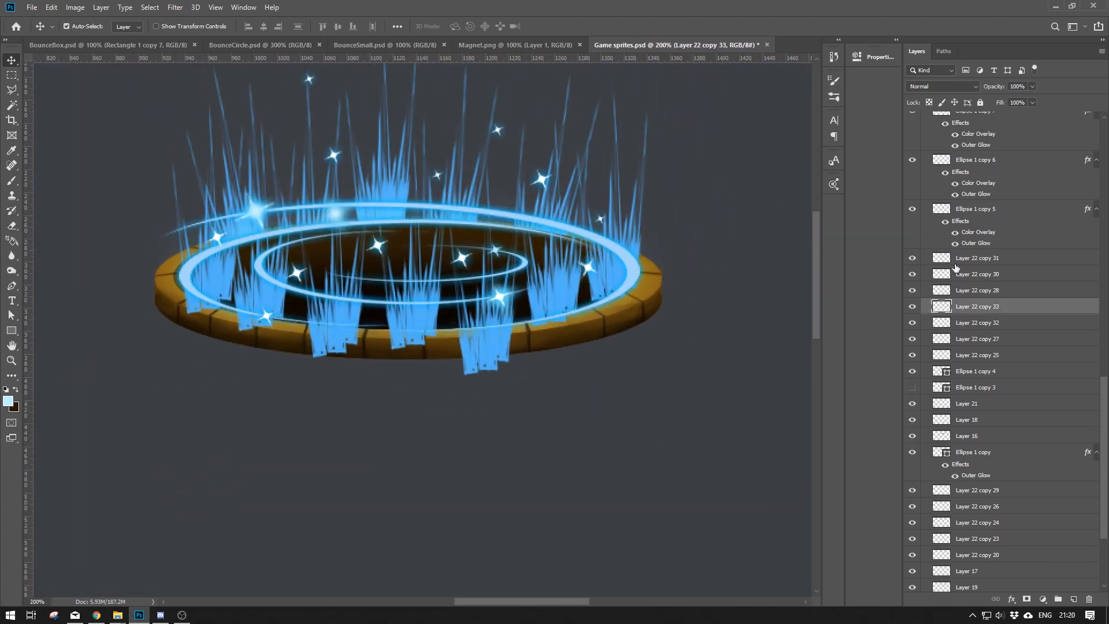
Merge the seven front spike layers, from Layer 22 copy 31 down to Layer 22 copy 25, into one.
{"action": "left_click", "coordinate": [975, 257]}
{"action": "left_click", "coordinate": [982, 354], "text": "shift"}
{"action": "key", "text": "ctrl+e"}
{"action": "left_click_drag", "start_coordinate": [630, 213], "coordinate": [671, 190]}
{"action": "key", "text": "ctrl+z"}
{"action": "left_click_drag", "start_coordinate": [572, 150], "coordinate": [589, 135]}
{"action": "key", "text": "ctrl+z"}
Merge all back spike group layers into a single layer and check it by toggling its visibility.
{"action": "left_click", "coordinate": [975, 457], "text": "shift"}
{"action": "left_click_drag", "start_coordinate": [912, 426], "coordinate": [912, 457]}
{"action": "left_click", "coordinate": [982, 393], "text": "shift"}
{"action": "key", "text": "ctrl+e"}
{"action": "left_click", "coordinate": [912, 427]}
{"action": "left_click", "coordinate": [912, 427]}
Erase the front spike bases overhanging the brick rim, using the hole's outline as the selection boundary, and deselect.
{"action": "left_click", "coordinate": [489, 352]}
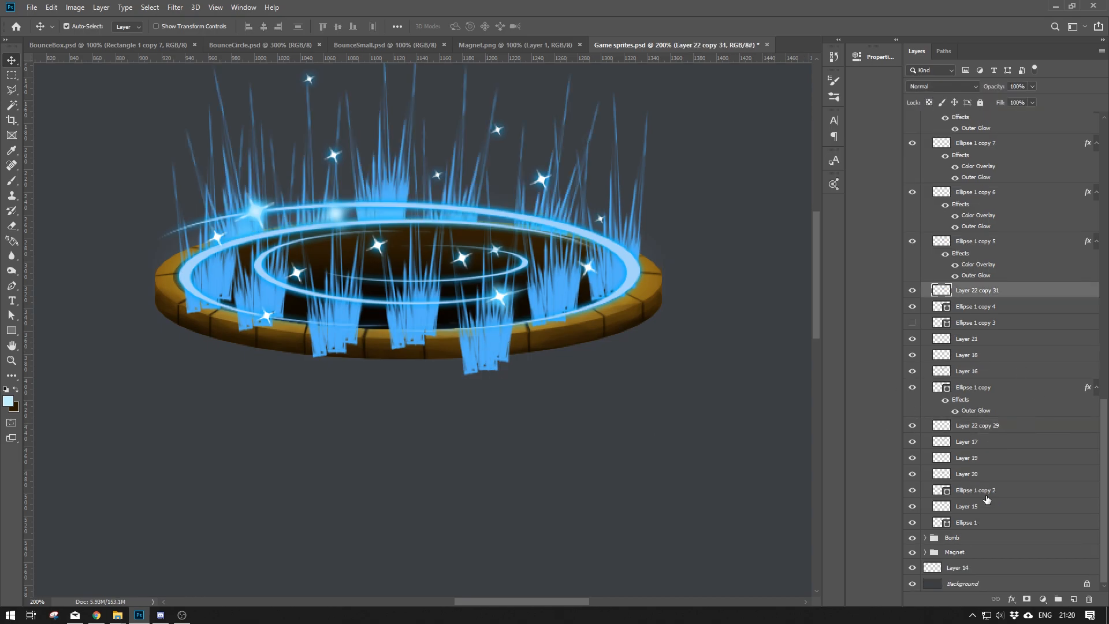
{"action": "left_click", "coordinate": [943, 523], "text": "ctrl"}
{"action": "left_click", "coordinate": [942, 387], "text": "ctrl"}
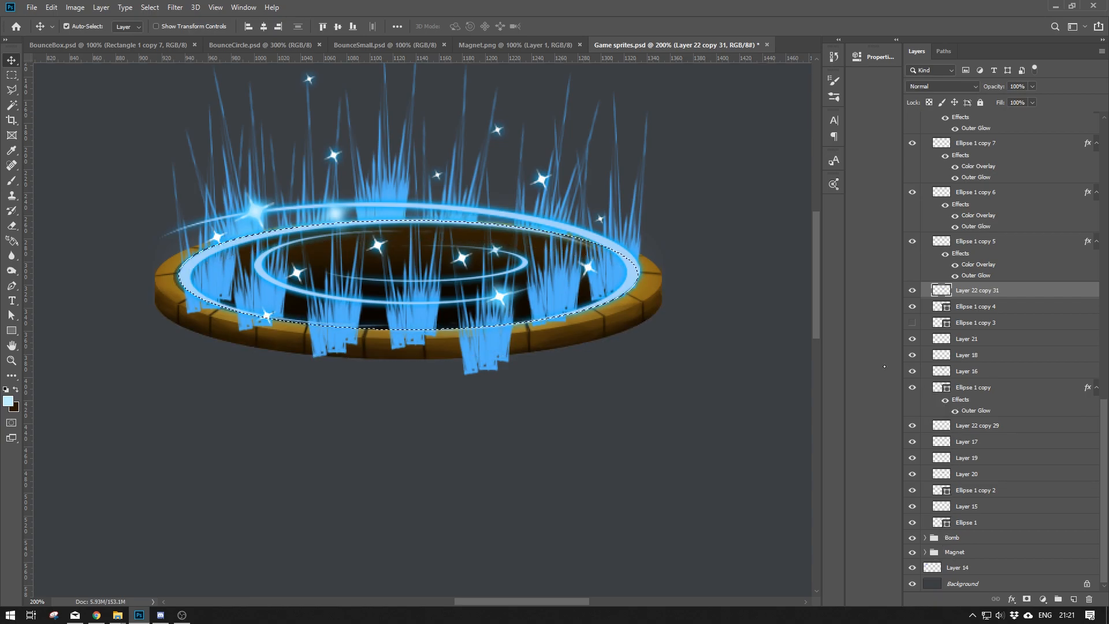
{"action": "left_click", "coordinate": [913, 291]}
{"action": "left_click", "coordinate": [913, 291]}
{"action": "key", "text": "e"}
{"action": "right_click", "coordinate": [202, 323]}
{"action": "double_click", "coordinate": [300, 447]}
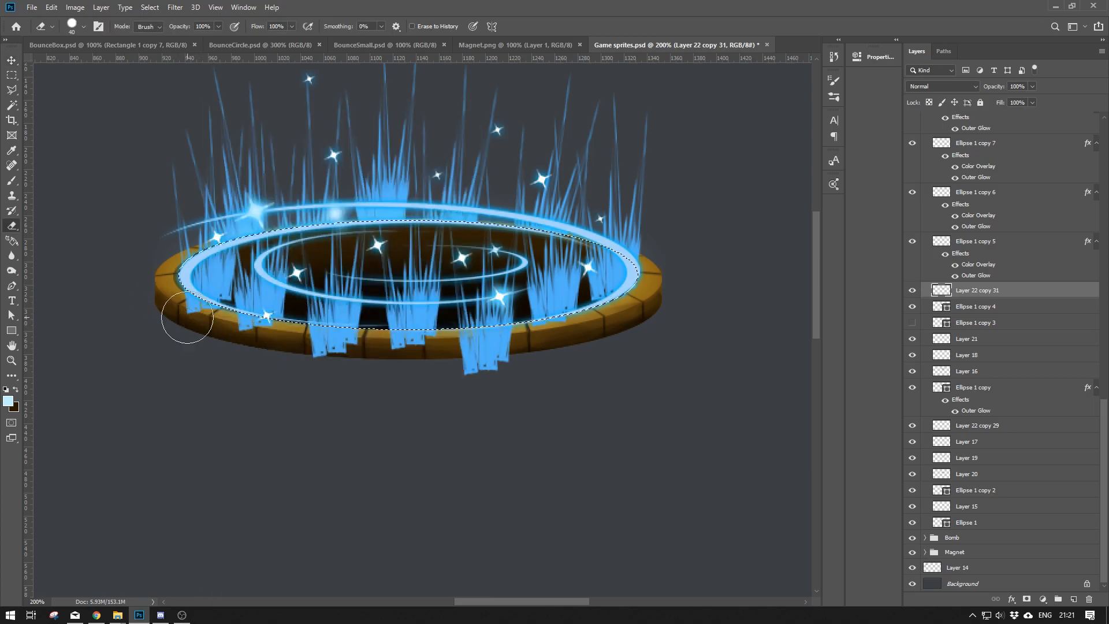
{"action": "mouse_move", "coordinate": [367, 341]}
{"action": "left_mouse_down"}
{"action": "mouse_move", "coordinate": [426, 364]}
{"action": "mouse_move", "coordinate": [606, 327]}
{"action": "left_mouse_up"}
{"action": "key", "text": "ctrl+d"}
{"action": "key", "text": "m"}
{"action": "left_click", "coordinate": [175, 7]}
{"action": "mouse_move", "coordinate": [242, 153]}
{"action": "left_click", "coordinate": [115, 238]}
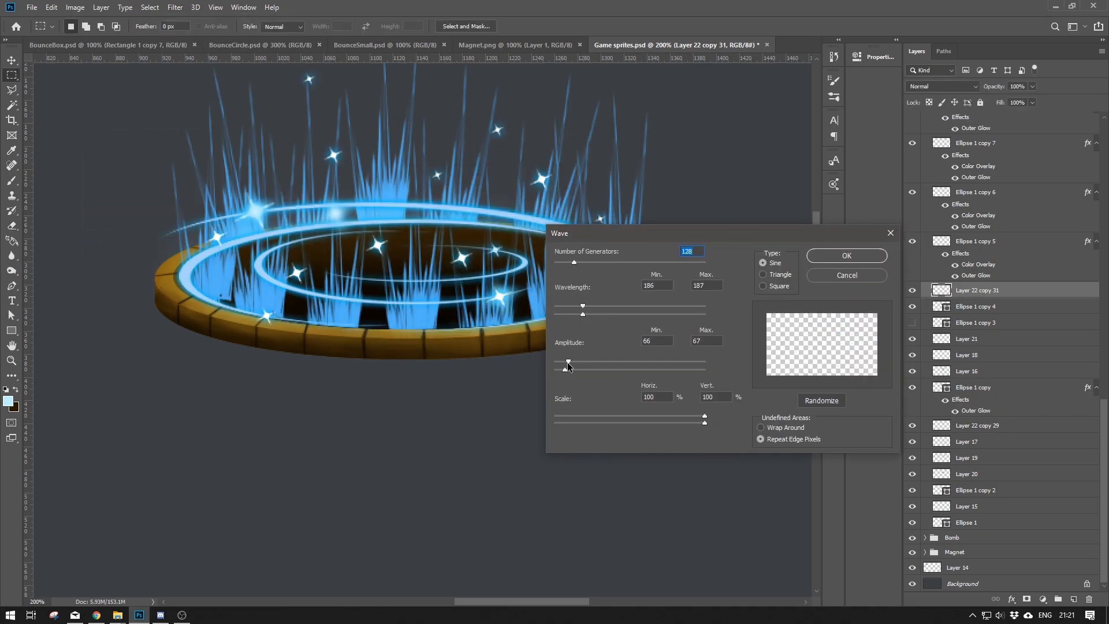
{"action": "left_click", "coordinate": [846, 275]}
{"action": "left_click", "coordinate": [175, 8]}
{"action": "mouse_move", "coordinate": [191, 137]}
{"action": "left_click", "coordinate": [129, 183]}
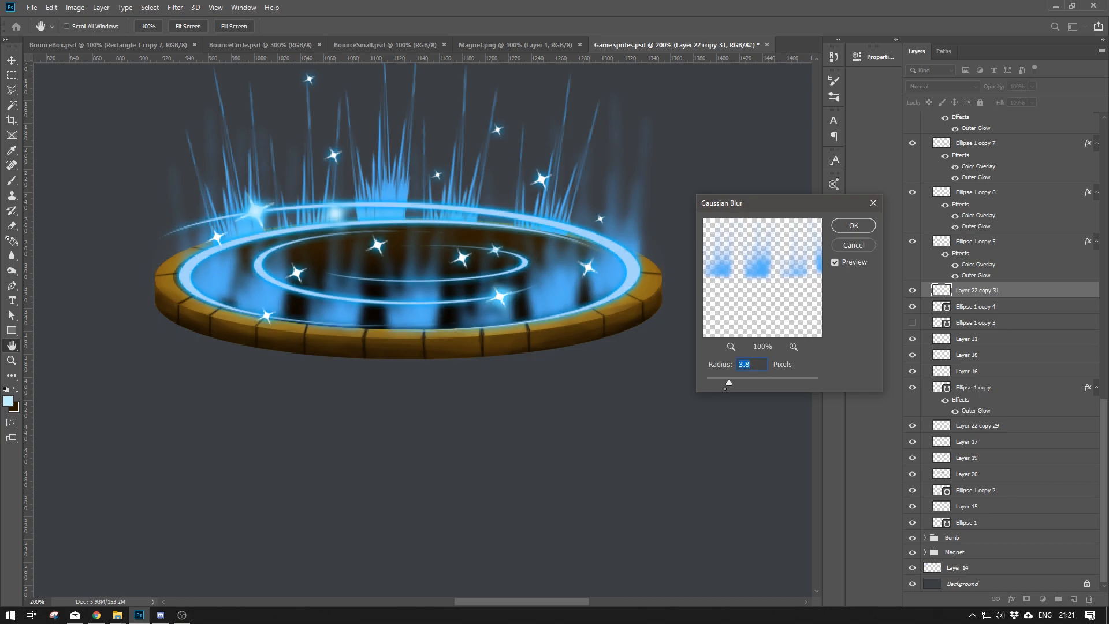
{"action": "key", "text": "Escape"}
Duplicate the front spike layer and apply a 5.0-pixel Gaussian Blur to the lower copy.
{"action": "key", "text": "ctrl+j"}
{"action": "left_click", "coordinate": [174, 7]}
{"action": "left_click", "coordinate": [346, 191]}
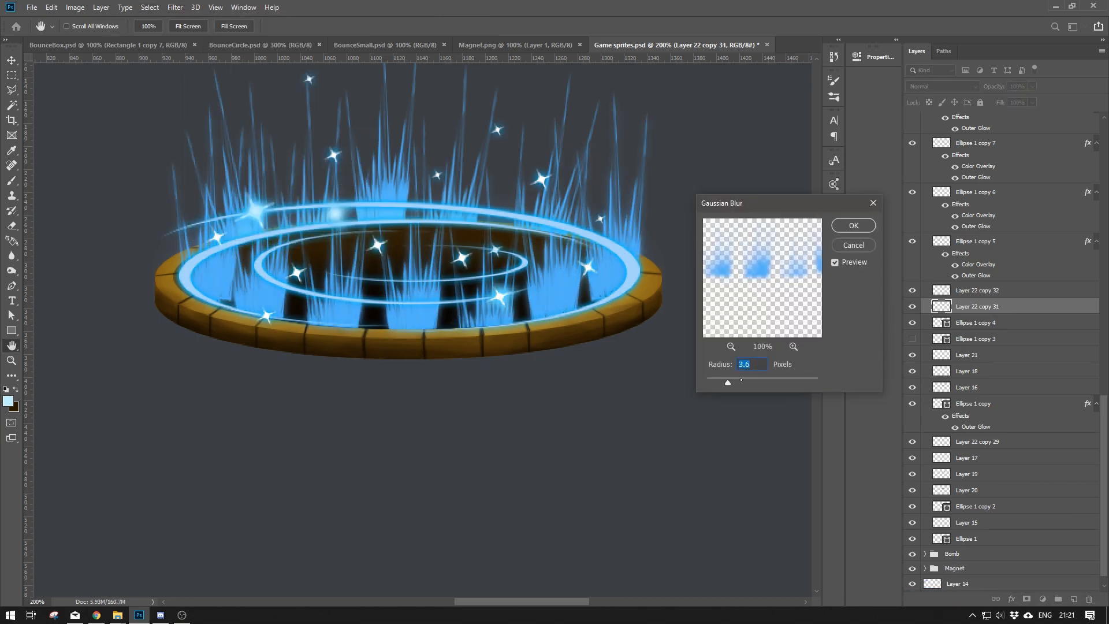
{"action": "left_click_drag", "start_coordinate": [727, 383], "coordinate": [735, 382]}
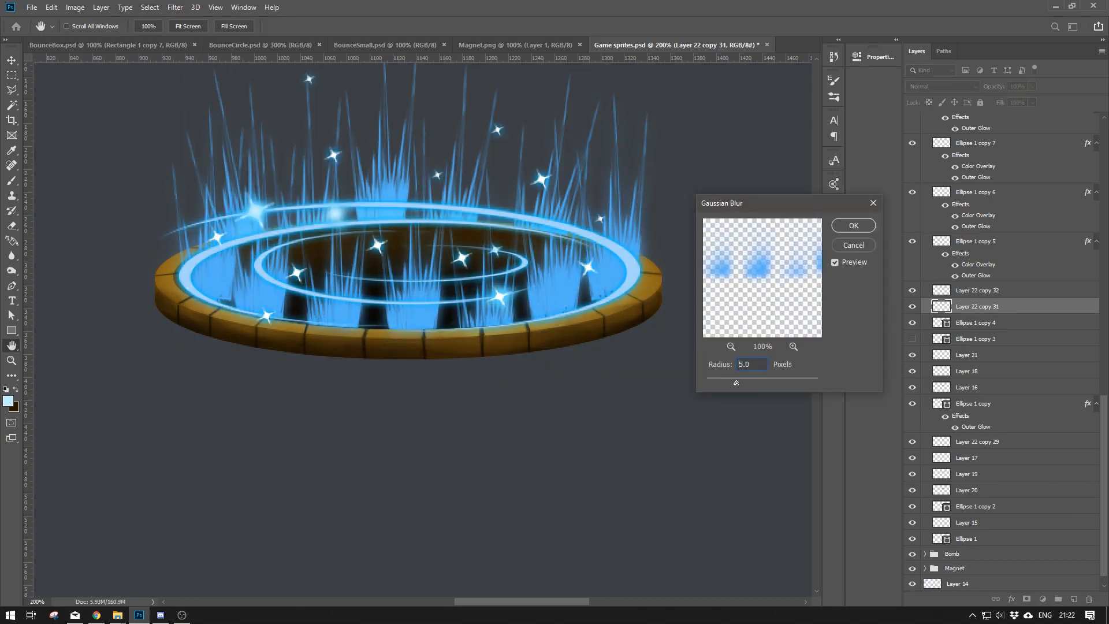
{"action": "left_click", "coordinate": [854, 225]}
Duplicate the back spike layer, Layer 22 copy 29, and apply Gaussian Blur to the lower copy.
{"action": "key", "text": "v"}
{"action": "left_click", "coordinate": [309, 123]}
{"action": "left_click", "coordinate": [913, 442]}
{"action": "left_click", "coordinate": [913, 442]}
{"action": "left_click", "coordinate": [982, 442]}
{"action": "key", "text": "ctrl+j"}
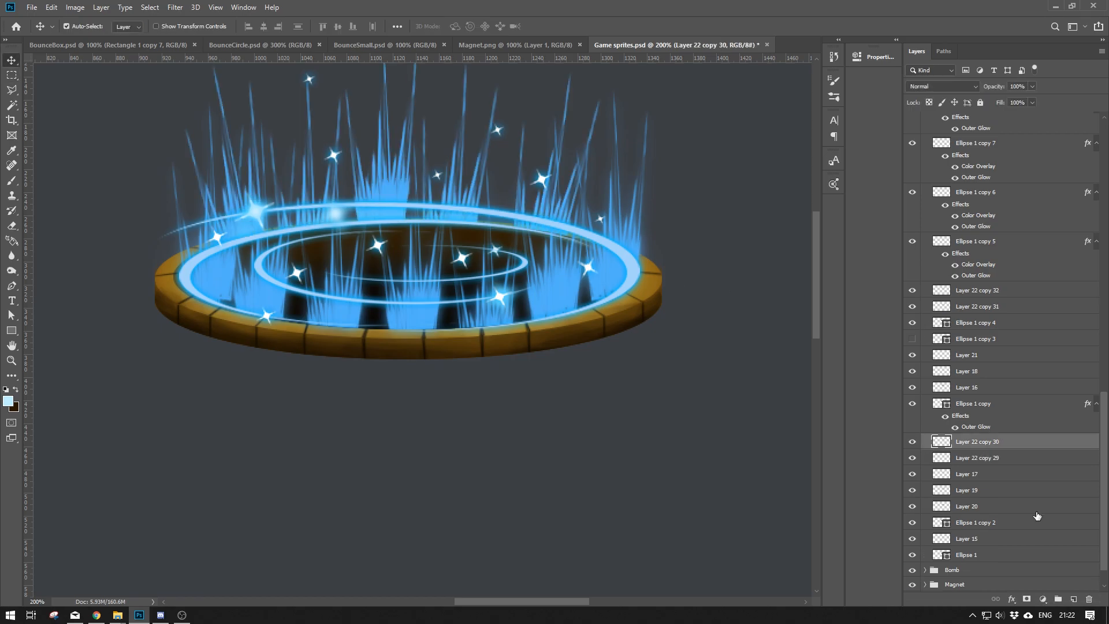
{"action": "left_click", "coordinate": [1004, 458]}
{"action": "left_click", "coordinate": [175, 7]}
{"action": "mouse_move", "coordinate": [191, 138]}
{"action": "left_click", "coordinate": [134, 181]}
{"action": "left_click", "coordinate": [853, 225]}
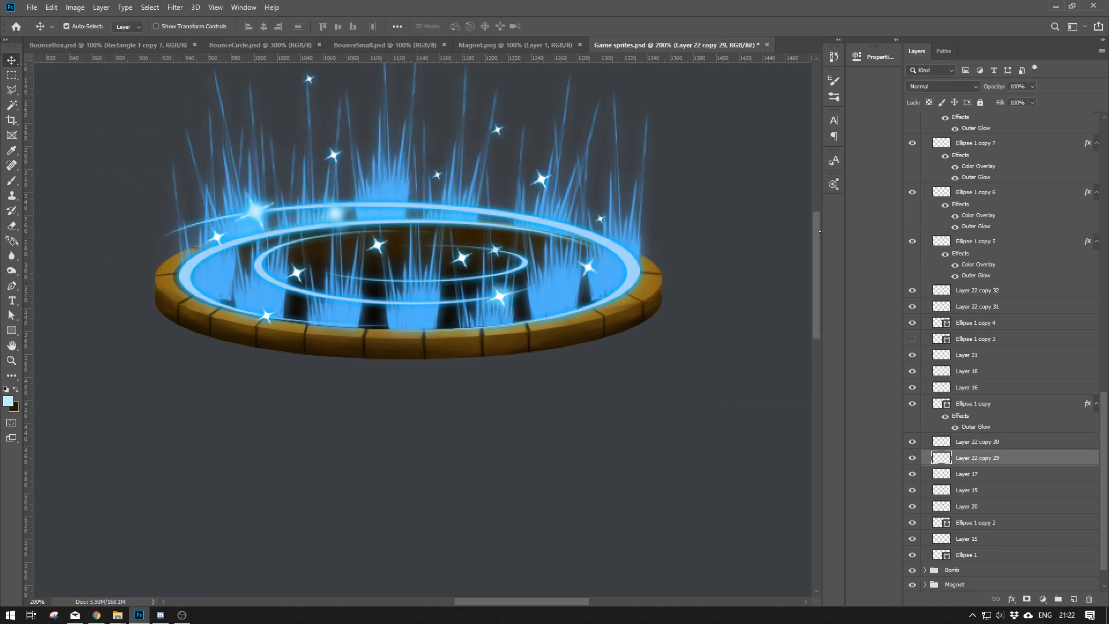
Lighten the sharp back spikes on Layer 22 copy 30 with Hue/Saturation at saturation -6 and lightness +60.
{"action": "left_click_drag", "start_coordinate": [417, 492], "coordinate": [519, 410]}
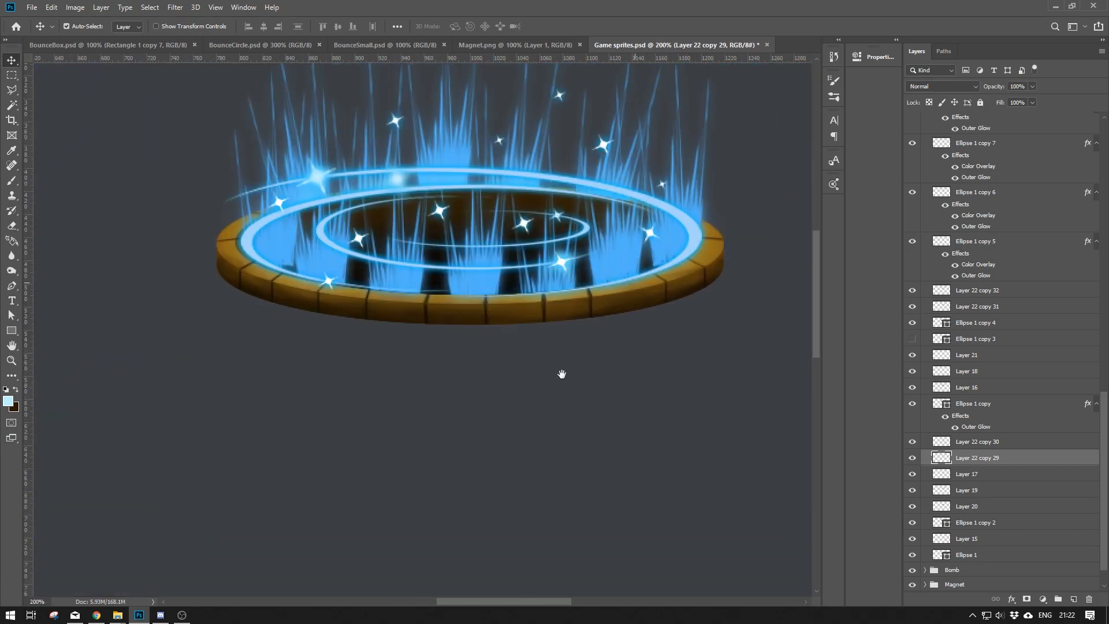
{"action": "left_click_drag", "start_coordinate": [685, 295], "coordinate": [589, 386]}
{"action": "left_click", "coordinate": [976, 442]}
{"action": "left_click", "coordinate": [75, 7]}
{"action": "mouse_move", "coordinate": [133, 37]}
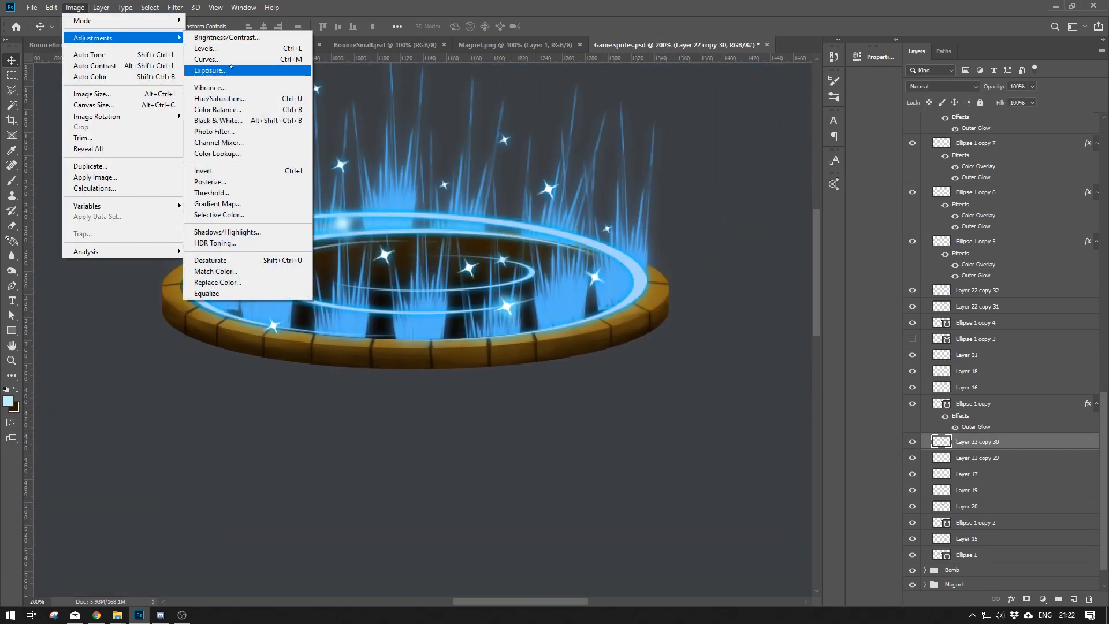
{"action": "left_click", "coordinate": [231, 98]}
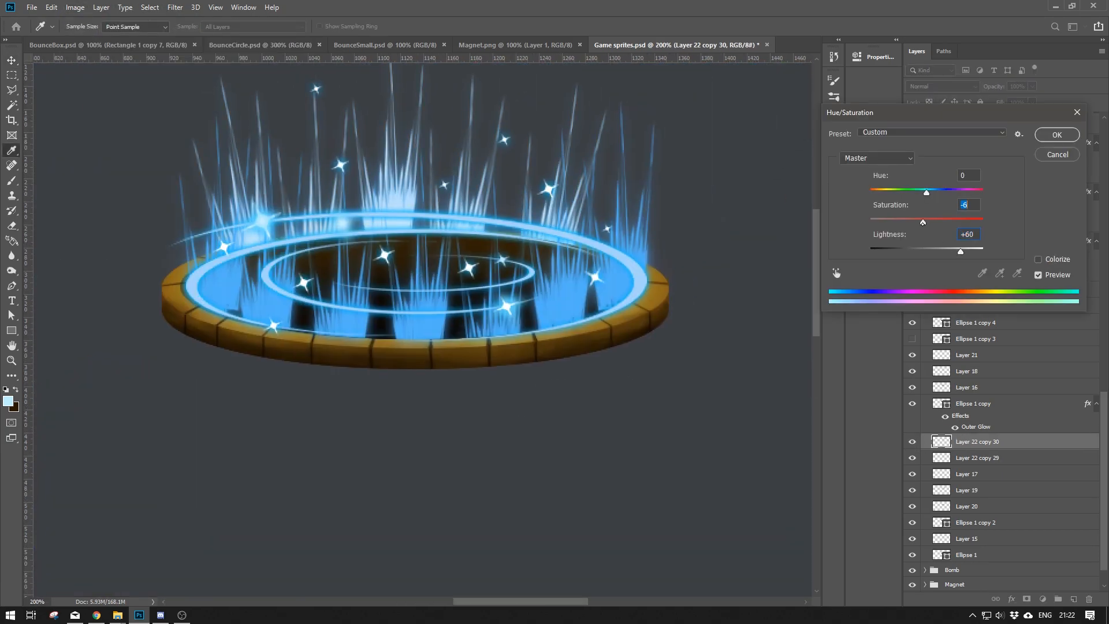
{"action": "key", "text": "Return"}
{"action": "key", "text": "v"}
Load Layer 15's outline as a selection to clean up Layer 22 copy 32 with the Eraser, and deselect.
{"action": "left_click", "coordinate": [918, 291]}
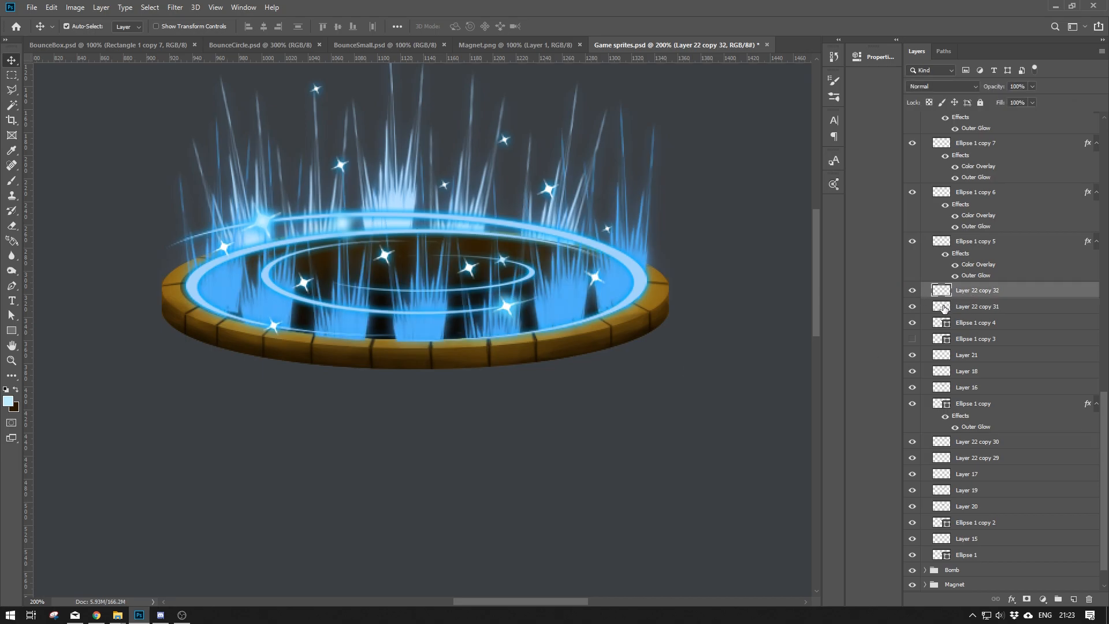
{"action": "left_click", "coordinate": [940, 539], "text": "ctrl"}
{"action": "key", "text": "e"}
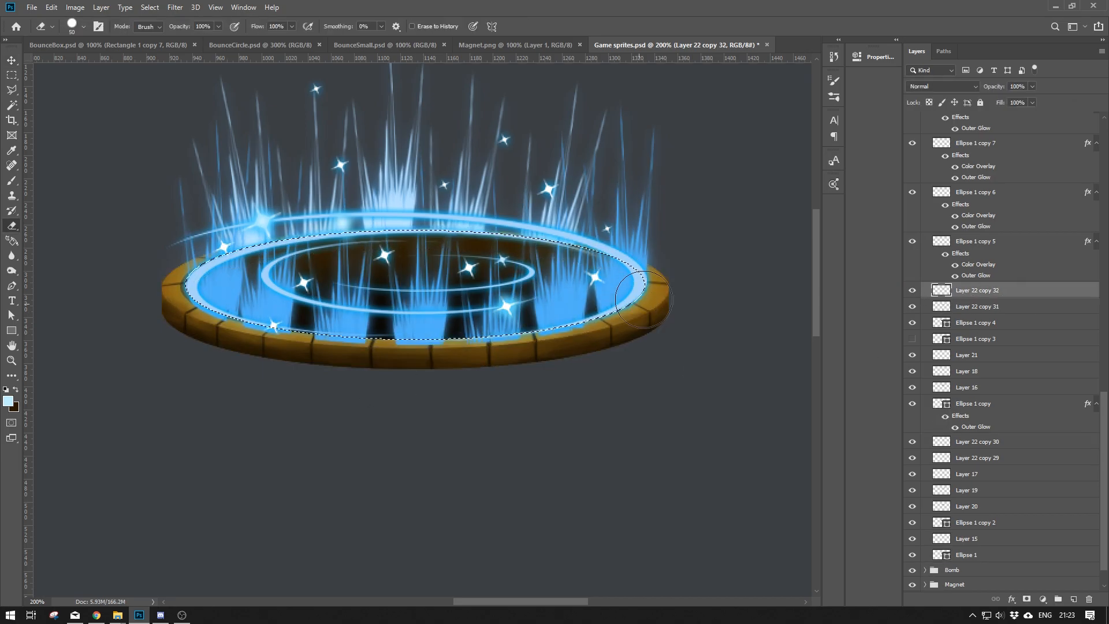
{"action": "key", "text": "ctrl+d"}
Brighten the sharp front spikes on Layer 22 copy 32 by raising the Curves midtones.
{"action": "key", "text": "m"}
{"action": "left_click", "coordinate": [912, 290]}
{"action": "left_click", "coordinate": [912, 291]}
{"action": "left_click", "coordinate": [75, 8]}
{"action": "mouse_move", "coordinate": [90, 38]}
{"action": "left_click", "coordinate": [215, 59]}
{"action": "left_click_drag", "start_coordinate": [729, 274], "coordinate": [715, 255]}
{"action": "key", "text": "Return"}
{"action": "scroll", "coordinate": [717, 357], "scroll_direction": "down", "scroll_amount": 2}
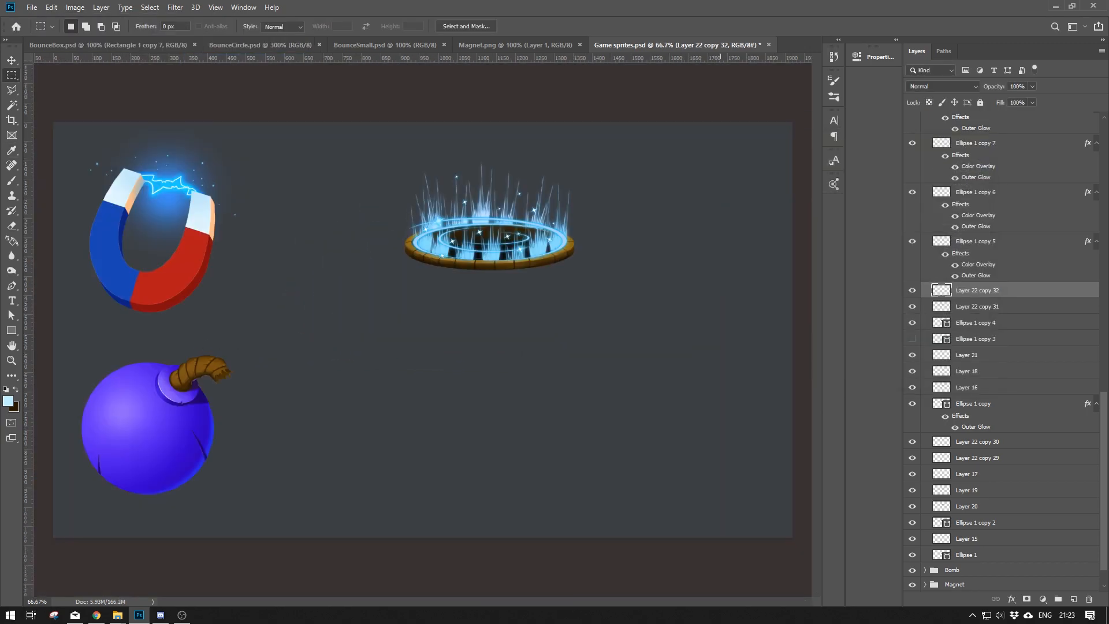
Fade the bases of the sharp and blurred front spikes with a soft 90 px Eraser.
{"action": "key", "text": "ctrl+plus"}
{"action": "key", "text": "ctrl+plus"}
{"action": "key", "text": "e"}
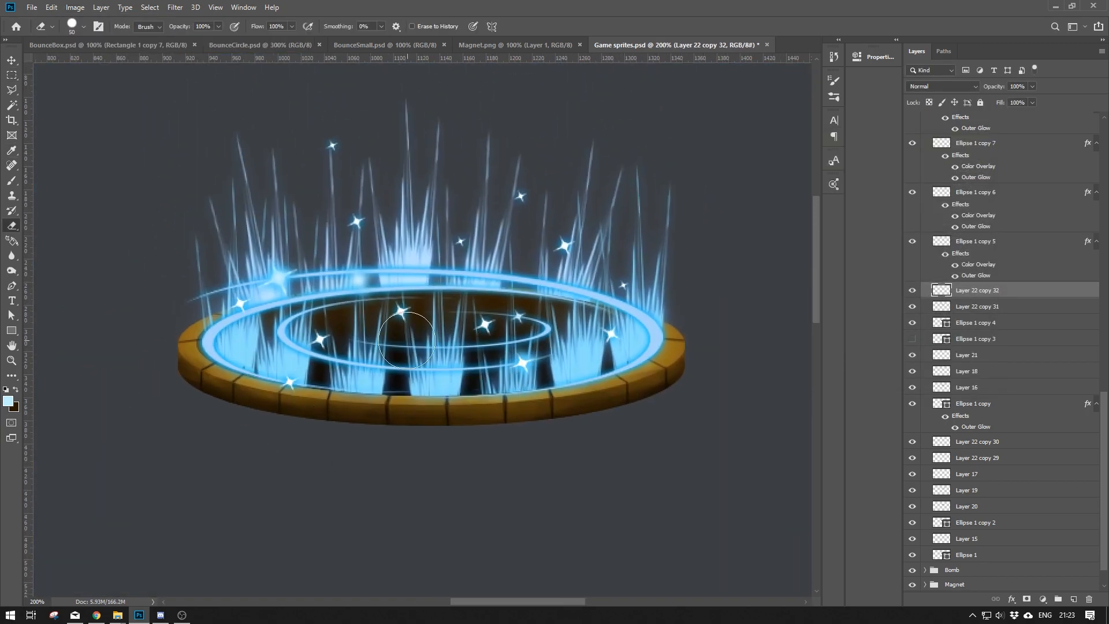
{"action": "key", "text": "bracketright"}
{"action": "key", "text": "bracketright"}
{"action": "key", "text": "bracketright"}
{"action": "key", "text": "bracketright"}
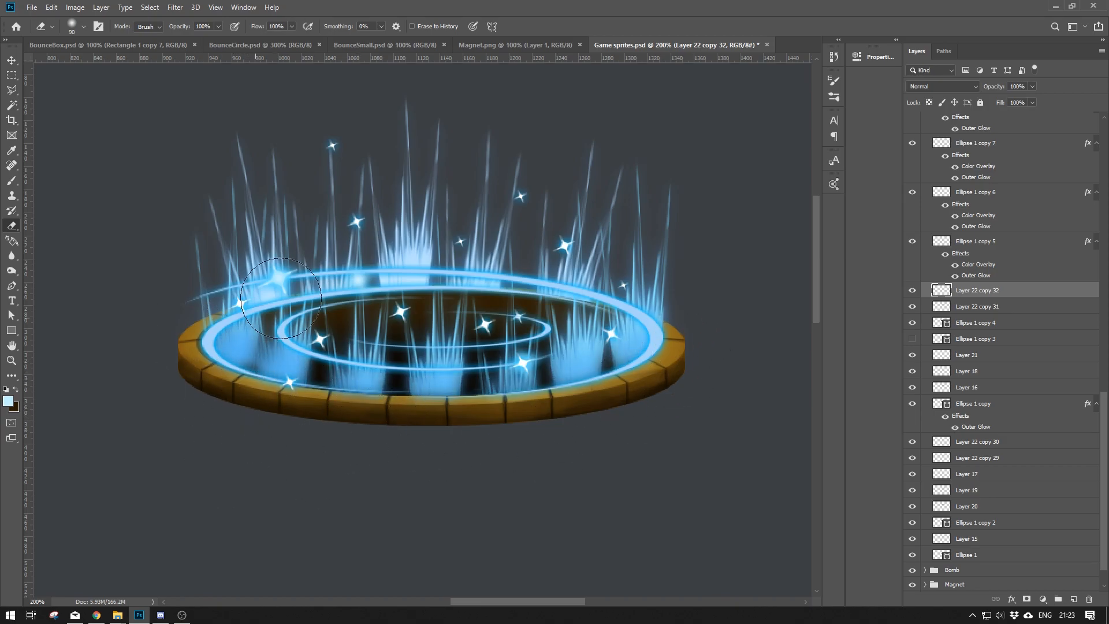
{"action": "key", "text": "alt+bracketleft"}
{"action": "mouse_move", "coordinate": [281, 396]}
{"action": "left_mouse_down"}
{"action": "mouse_move", "coordinate": [384, 411]}
{"action": "mouse_move", "coordinate": [663, 371]}
{"action": "left_mouse_up"}
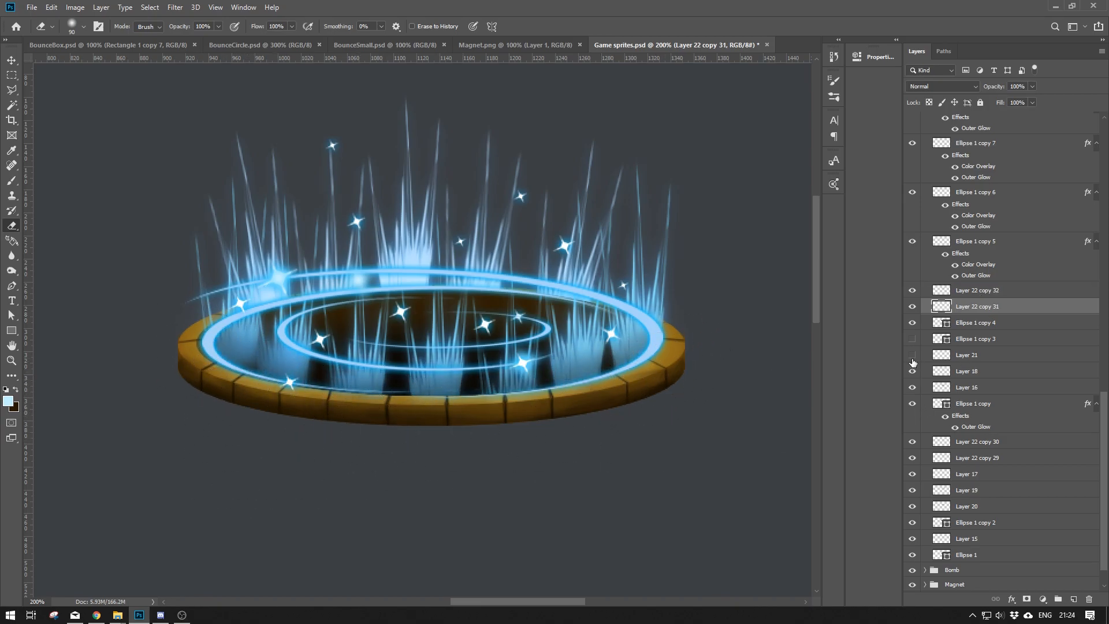
Fade the upper tips of the sharp back spikes on Layer 22 copy 30 with the soft 90 px Eraser.
{"action": "key", "text": "alt+bracketleft"}
{"action": "key", "text": "ctrl+minus"}
{"action": "key", "text": "ctrl+plus"}
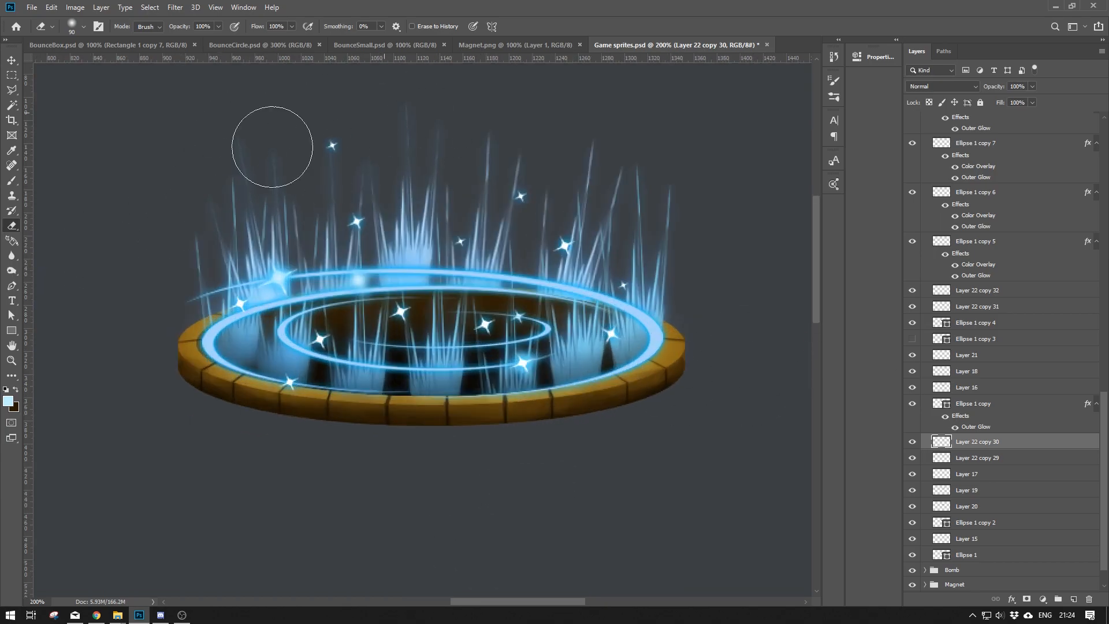
{"action": "left_click_drag", "start_coordinate": [436, 113], "coordinate": [582, 231]}
{"action": "key", "text": "ctrl+minus"}
{"action": "key", "text": "ctrl+plus"}
{"action": "left_click_drag", "start_coordinate": [628, 354], "coordinate": [624, 432]}
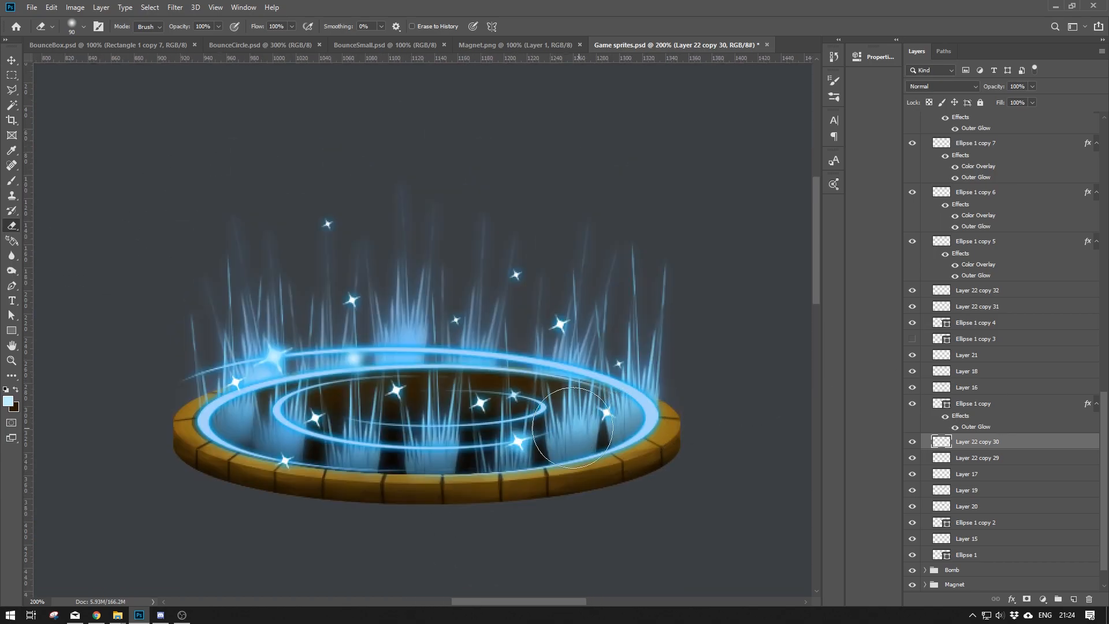
Add a new empty layer directly above Ellipse 1 copy 4, beneath the front spike layers.
{"action": "key", "text": "v"}
{"action": "left_click", "coordinate": [638, 428]}
{"action": "left_click", "coordinate": [912, 291]}
{"action": "left_click", "coordinate": [912, 290]}
{"action": "left_click", "coordinate": [975, 322]}
{"action": "key", "text": "ctrl+alt+shift+n"}
Set up a soft 25 px Brush with a saturated medium blue as the foreground colour.
{"action": "key", "text": "b"}
{"action": "key", "text": "n"}
{"action": "left_click", "coordinate": [895, 228]}
{"action": "left_click", "coordinate": [913, 254]}
{"action": "left_click", "coordinate": [894, 214]}
{"action": "left_click", "coordinate": [1014, 188]}
{"action": "right_click", "coordinate": [330, 435]}
{"action": "double_click", "coordinate": [472, 458]}
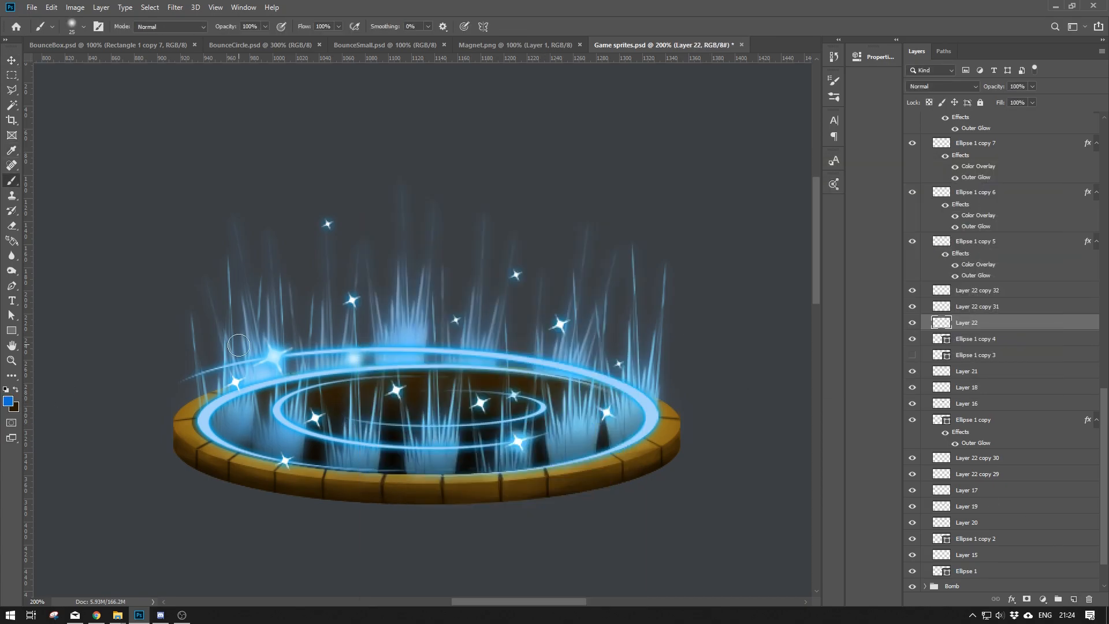
Paint a soft blue glow on Layer 22 inside the portal ring and up among the spikes.
{"action": "left_click_drag", "start_coordinate": [243, 403], "coordinate": [270, 441]}
{"action": "left_click_drag", "start_coordinate": [324, 451], "coordinate": [324, 386]}
{"action": "left_click_drag", "start_coordinate": [403, 433], "coordinate": [403, 378]}
{"action": "left_click_drag", "start_coordinate": [471, 370], "coordinate": [470, 312]}
{"action": "left_click_drag", "start_coordinate": [543, 378], "coordinate": [540, 306]}
{"action": "key", "text": "ctrl+minus"}
{"action": "key", "text": "ctrl+minus"}
{"action": "key", "text": "ctrl+minus"}
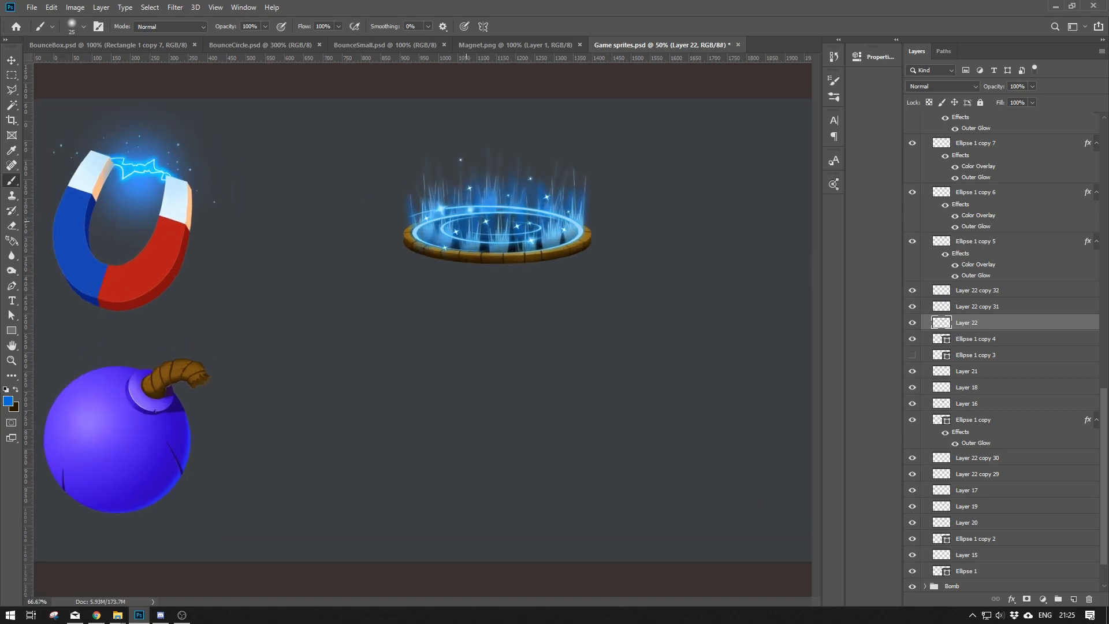
Clean up the blue glow on Layer 22 around the brick rim with a soft Eraser.
{"action": "key", "text": "ctrl+plus"}
{"action": "key", "text": "ctrl+plus"}
{"action": "key", "text": "e"}
{"action": "right_click", "coordinate": [457, 289]}
{"action": "double_click", "coordinate": [491, 456]}
{"action": "left_click_drag", "start_coordinate": [572, 248], "coordinate": [419, 260]}
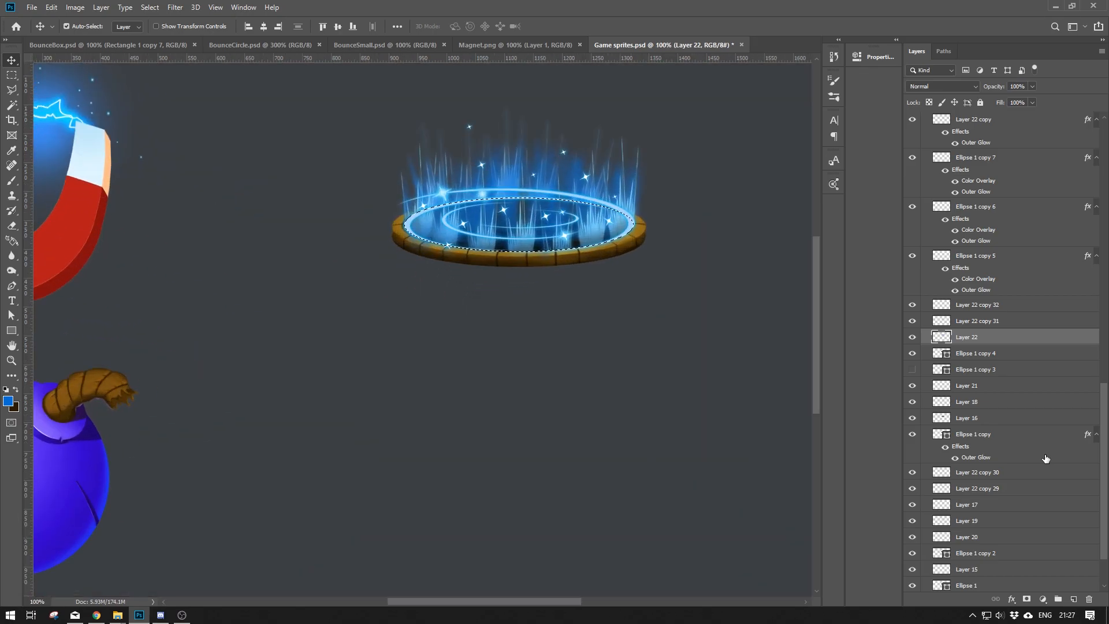
Clear the elliptical selection and enlarge the sparkle star on Layer 22 copy 3 at the rim's front left from its centre.
{"action": "key", "text": "ctrl+plus"}
{"action": "key", "text": "ctrl+plus"}
{"action": "left_click_drag", "start_coordinate": [616, 242], "coordinate": [608, 333]}
{"action": "left_click", "coordinate": [222, 446]}
{"action": "key", "text": "m"}
{"action": "left_click", "coordinate": [222, 446]}
{"action": "key", "text": "v"}
{"action": "left_click", "coordinate": [228, 397]}
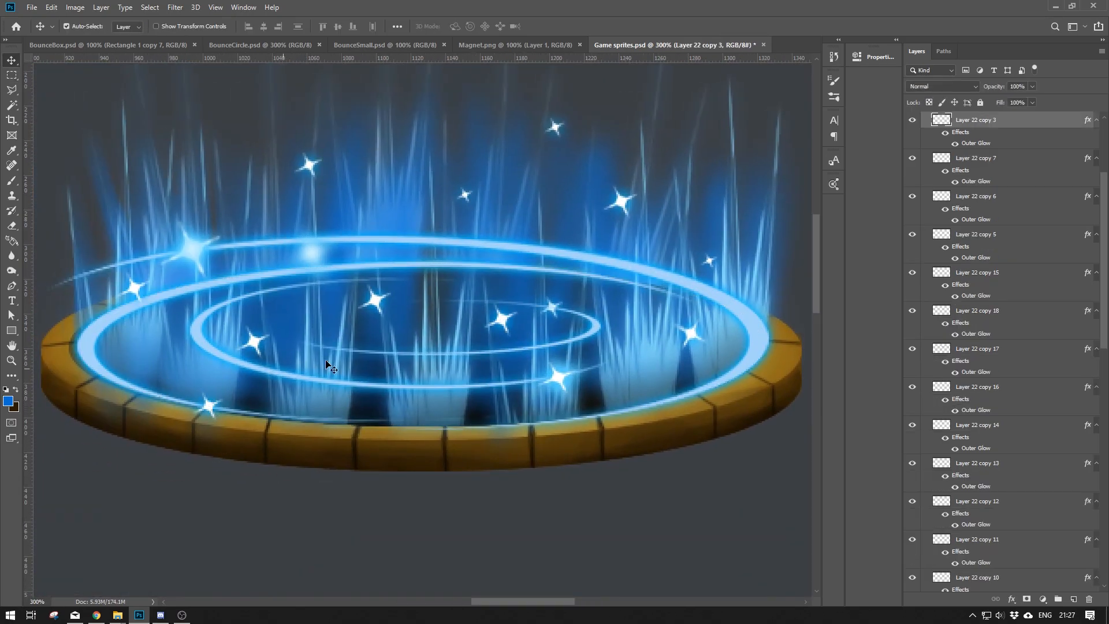
{"action": "key", "text": "ctrl+t"}
{"action": "left_click_drag", "start_coordinate": [221, 394], "coordinate": [238, 379]}
{"action": "key", "text": "Return"}
Enlarge the sparkle star on Layer 22 copy 12 from its centre to about 194%, roughly 41 px wide.
{"action": "left_click", "coordinate": [254, 342], "text": "ctrl"}
{"action": "key", "text": "ctrl+t"}
{"action": "left_click_drag", "start_coordinate": [270, 325], "coordinate": [289, 307]}
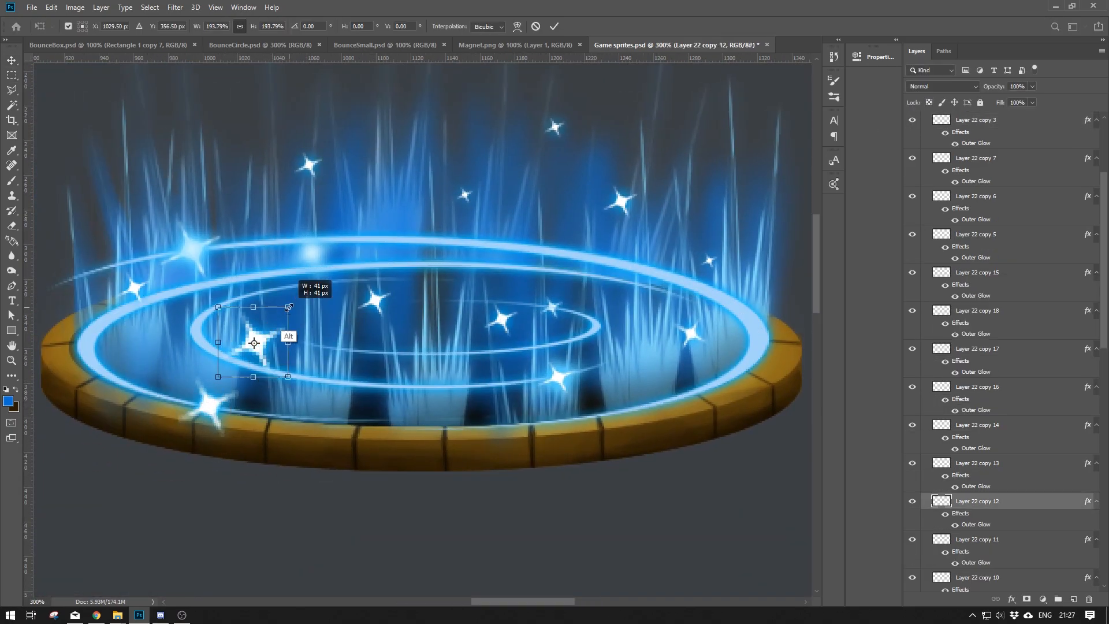